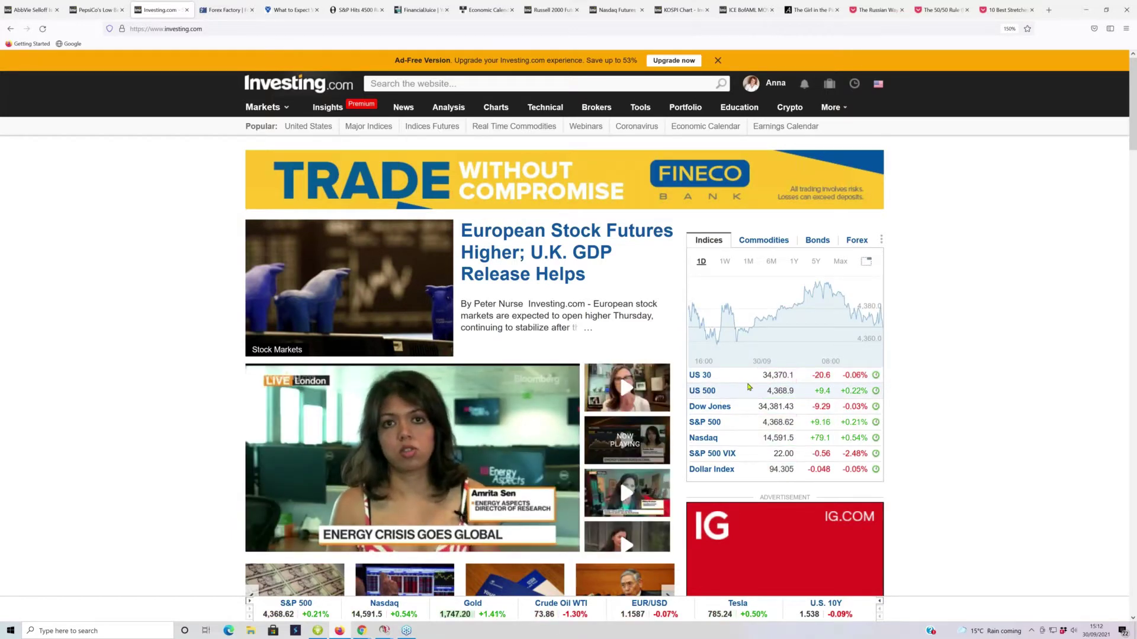
# - Check the Russell 2000 and Nasdaq 100 futures charts on Investing.com, and move the browser window off the CNX daily chart
pyautogui.click(549, 9)
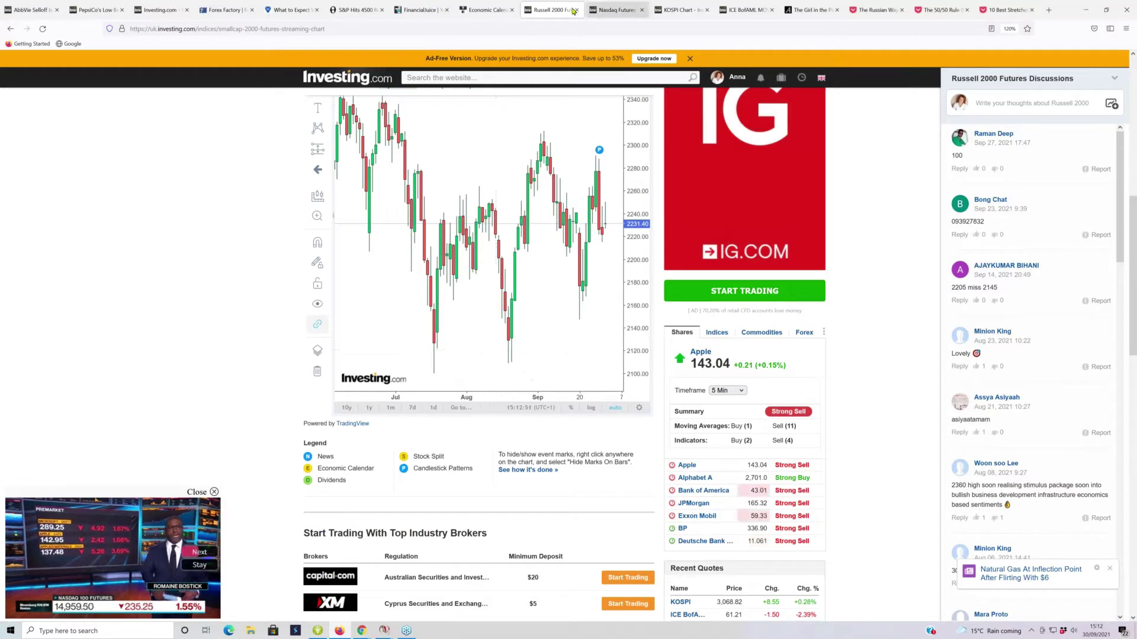
pyautogui.click(616, 11)
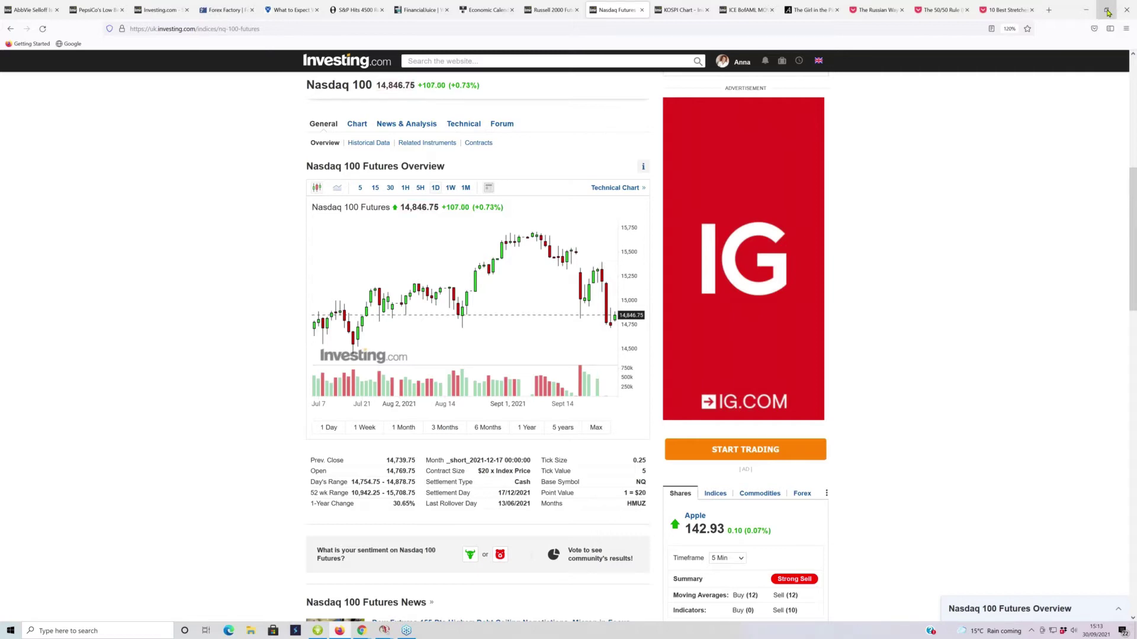
pyautogui.click(1107, 12)
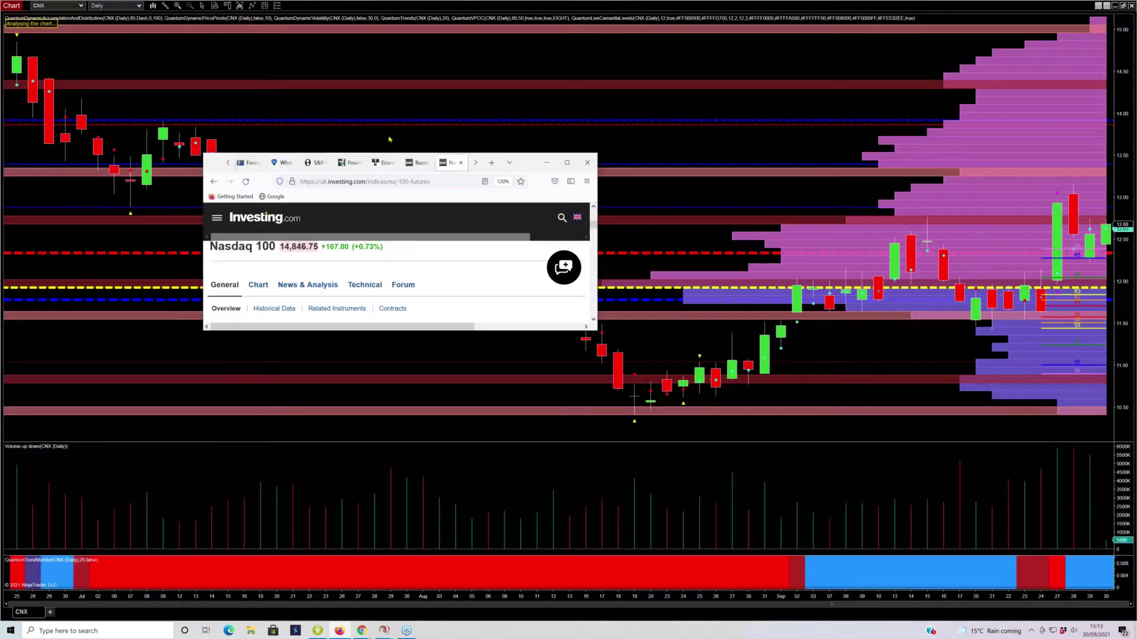
pyautogui.moveTo(530, 162); pyautogui.dragTo(1136, 196)
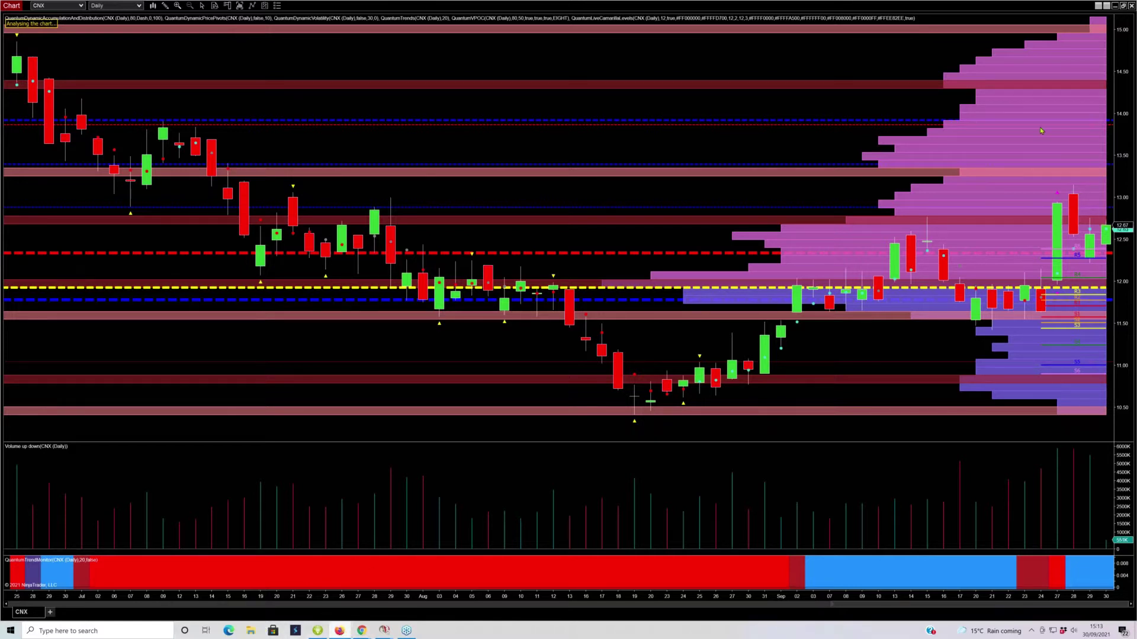
# - Bring the browser back to full size and review the US releases in the Trading Economics calendar
pyautogui.hotkey('alt', 'Tab')
pyautogui.moveTo(1074, 95); pyautogui.dragTo(615, 95)
pyautogui.click(654, 101)
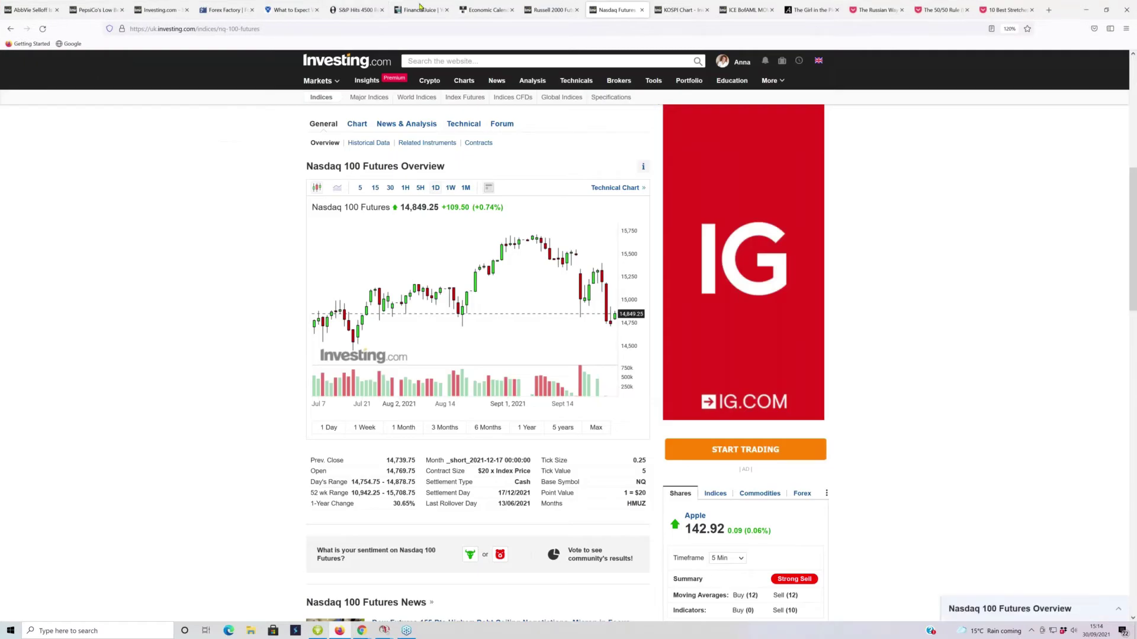
pyautogui.click(484, 11)
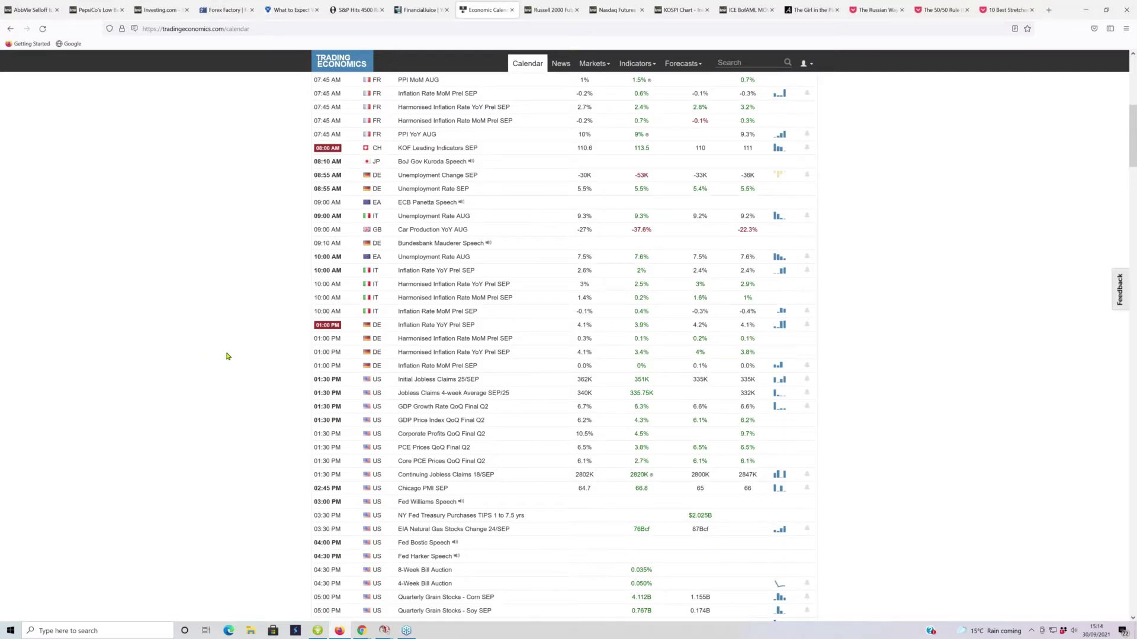
pyautogui.scroll(-1, 228, 356)
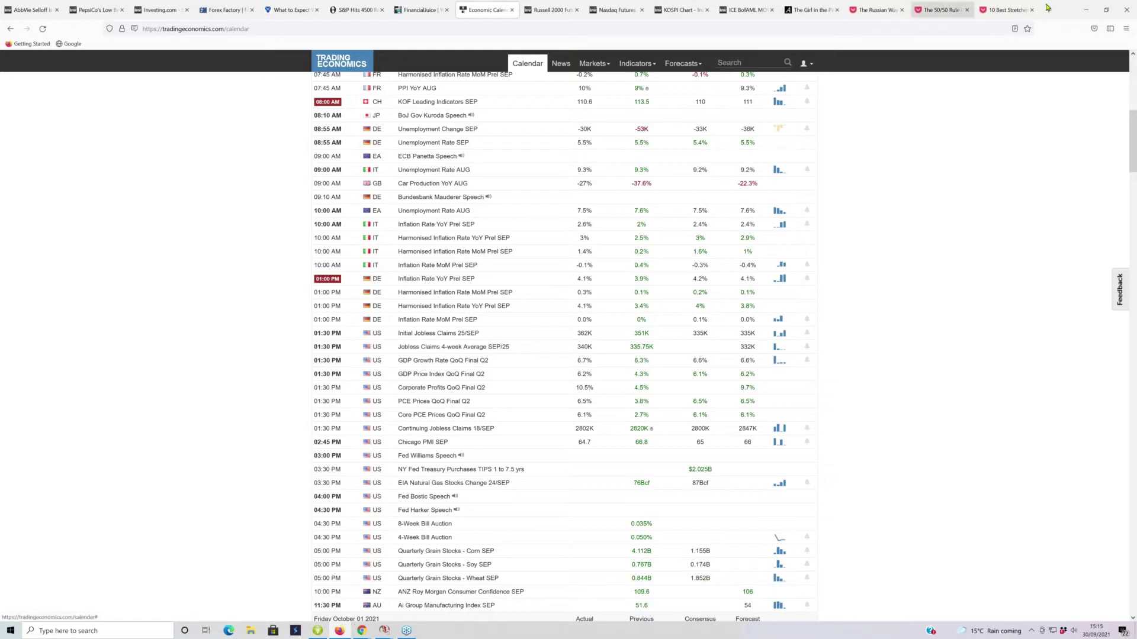
# - Move the calendar's browser window off the display and switch to the Finviz stock screener in Chrome
pyautogui.click(1106, 12)
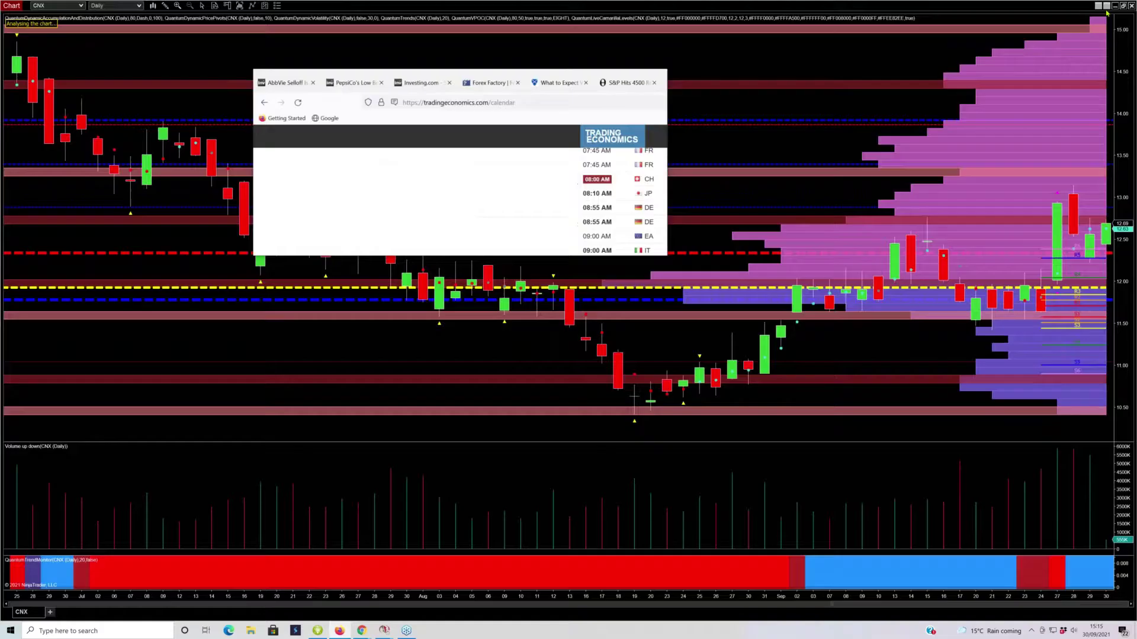
pyautogui.moveTo(618, 101); pyautogui.dragTo(1136, 101)
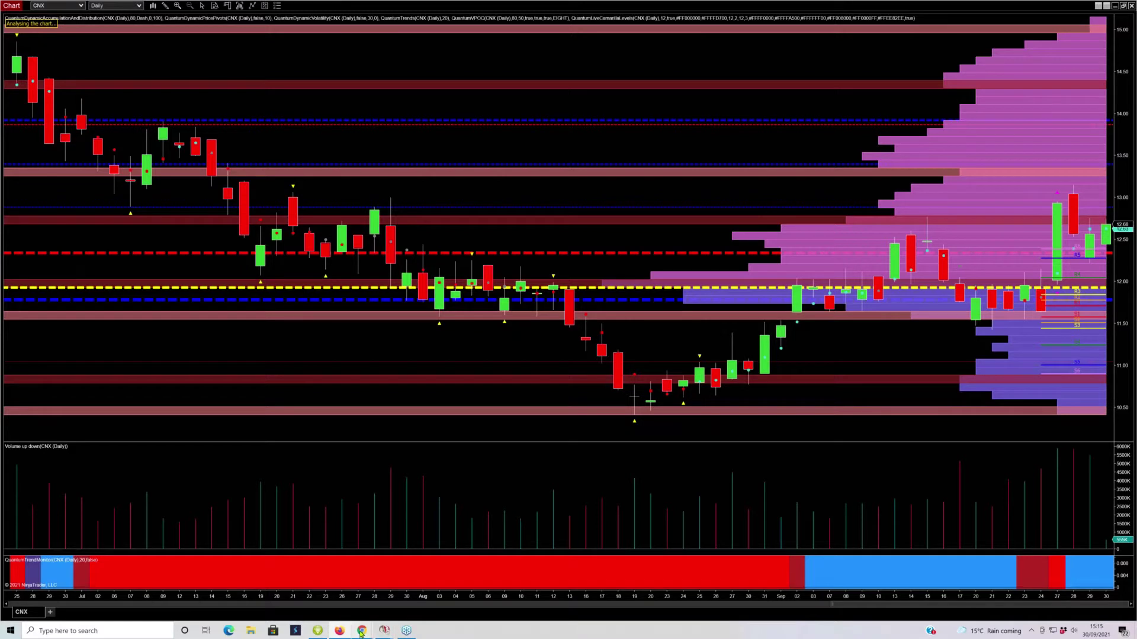
pyautogui.moveTo(361, 632)
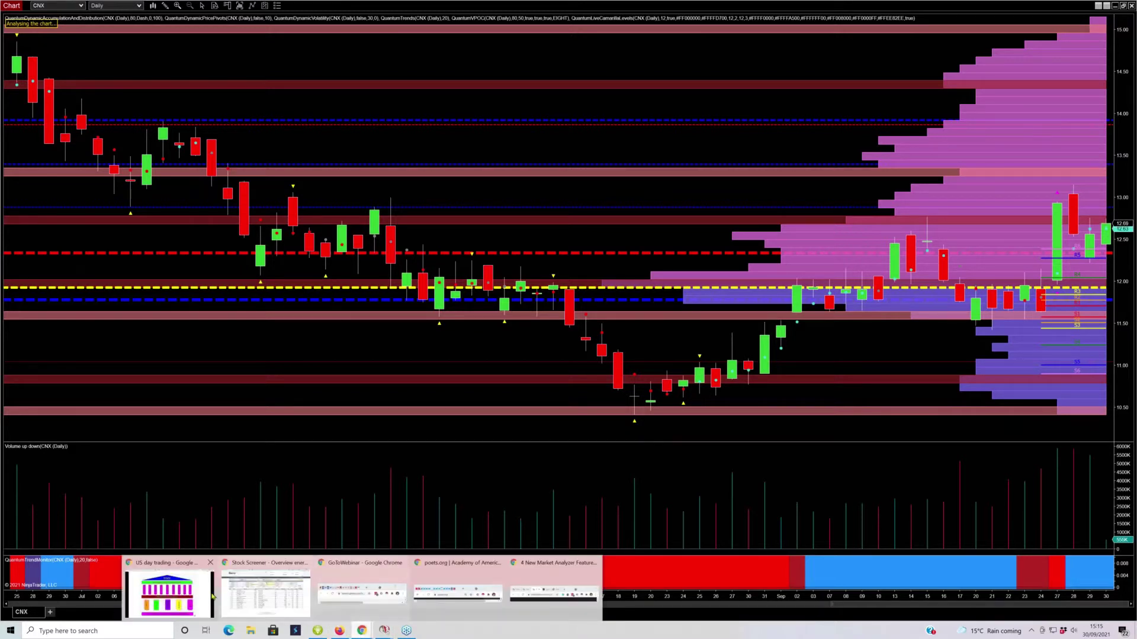
pyautogui.click(271, 595)
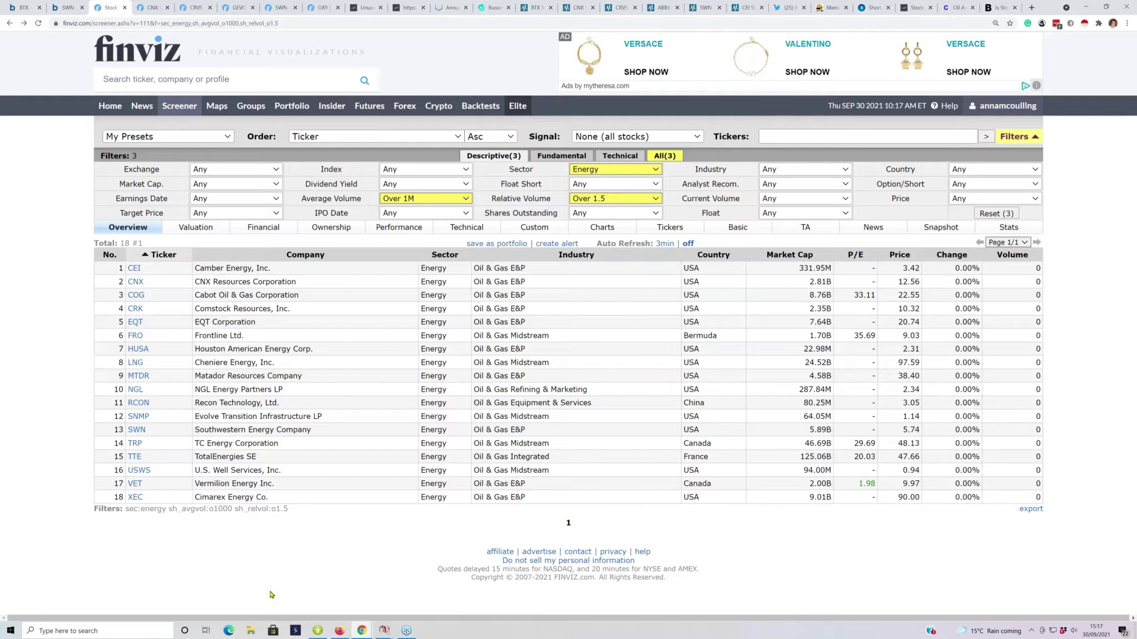
# - Set the screener's Sector filter to Any and dismiss the adblocker notice by continuing to the site
pyautogui.click(655, 172)
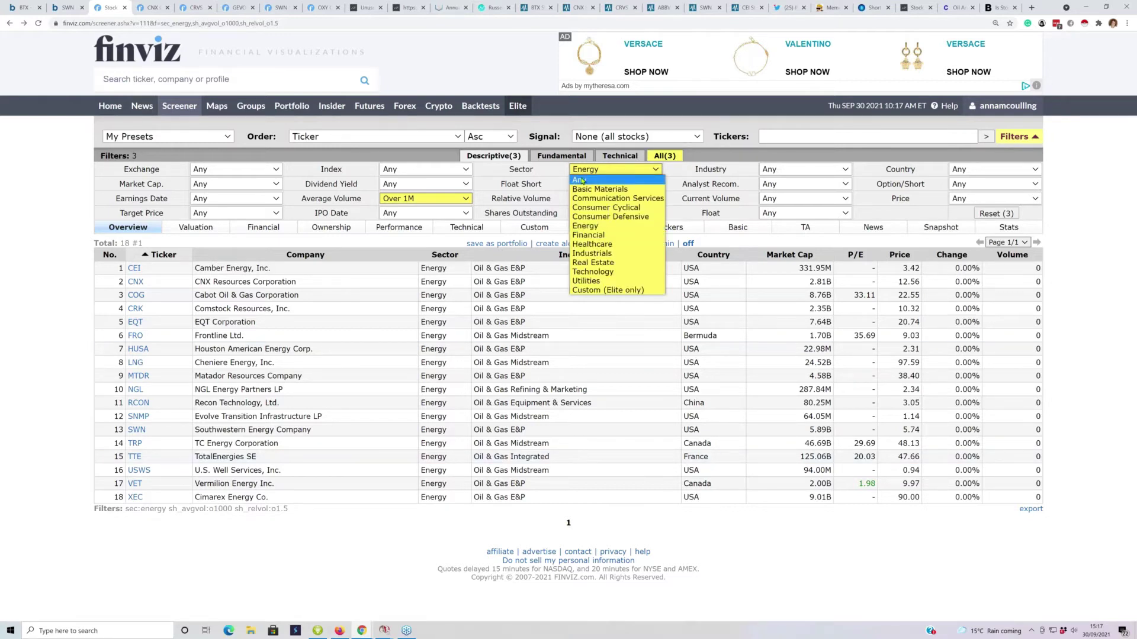
pyautogui.click(583, 181)
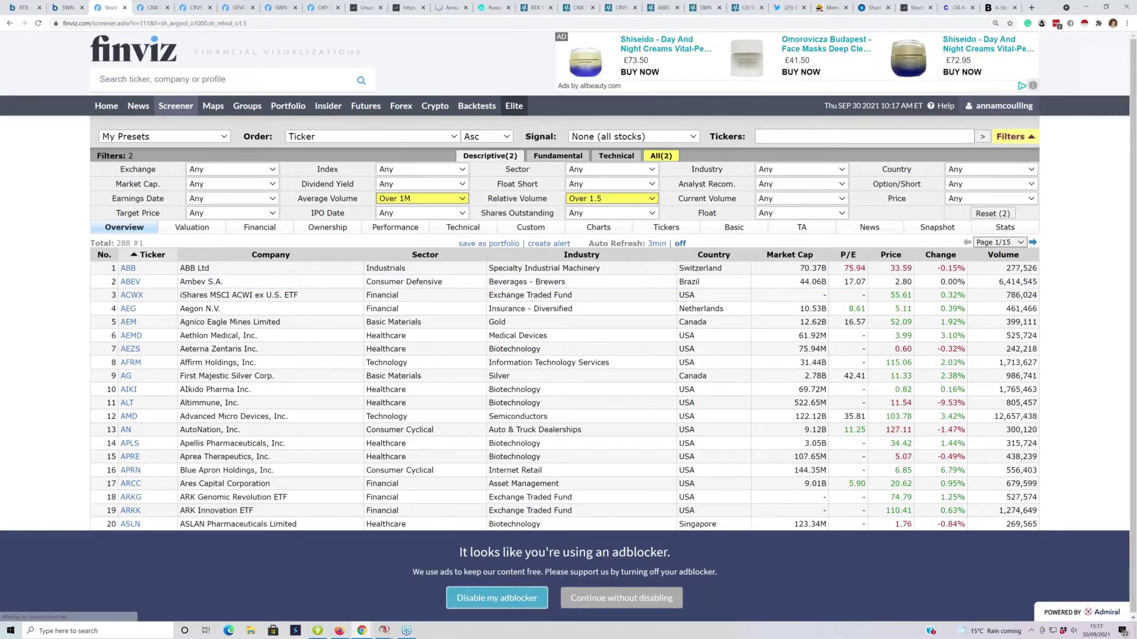
pyautogui.click(497, 598)
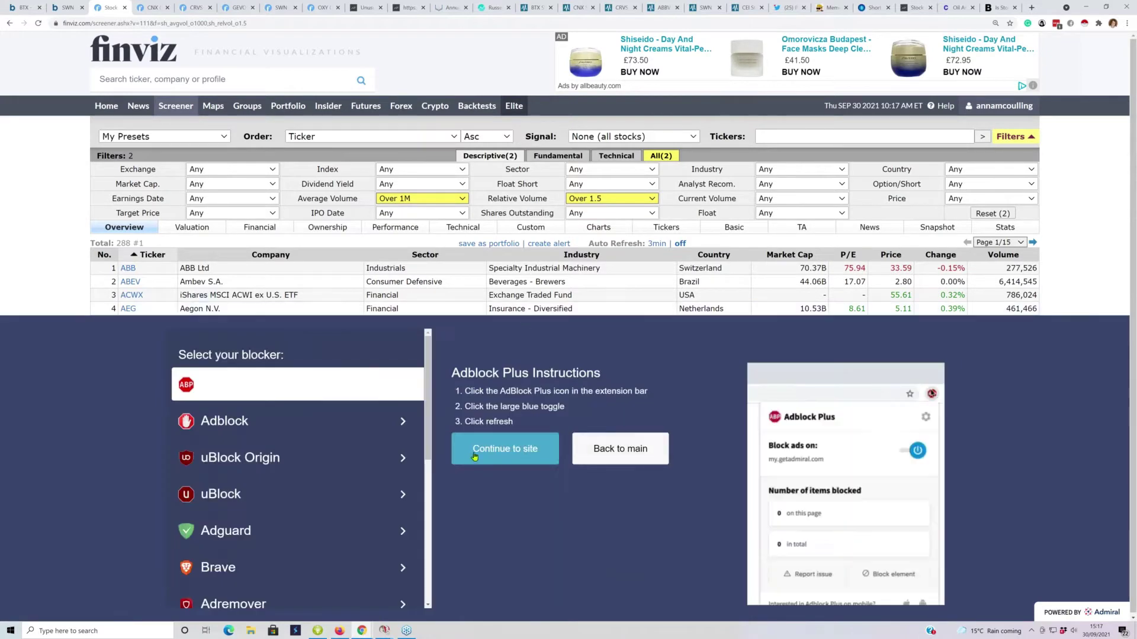
pyautogui.click(516, 448)
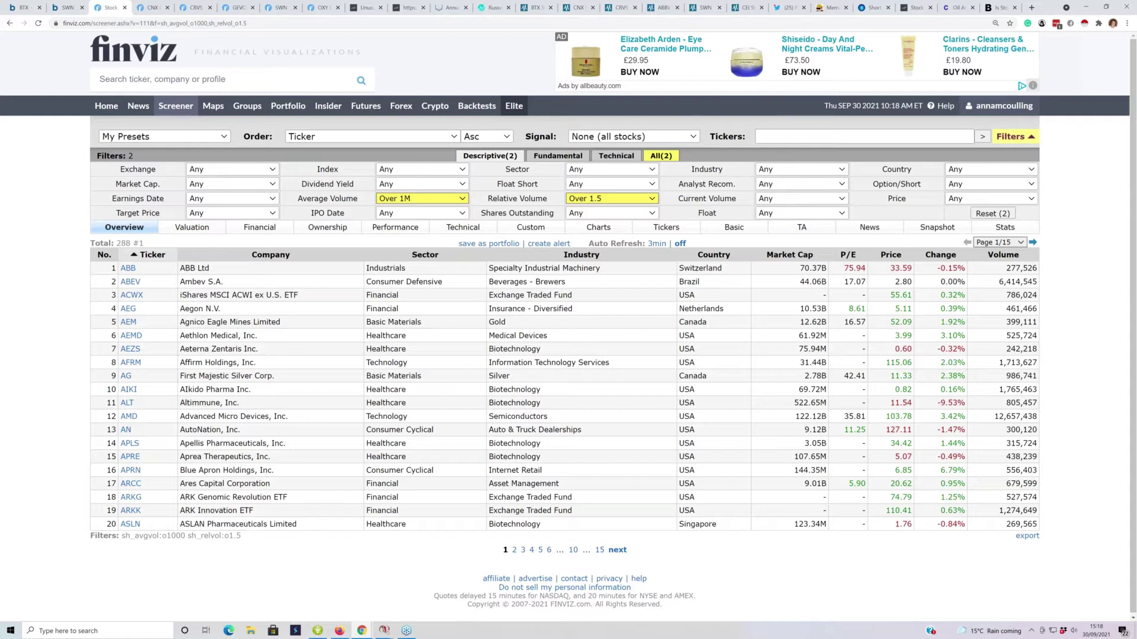
# - Switch to Firefox to check the Nasdaq 100 futures chart, and move that window away from the Finviz screener
pyautogui.hotkey('alt', 'Tab')
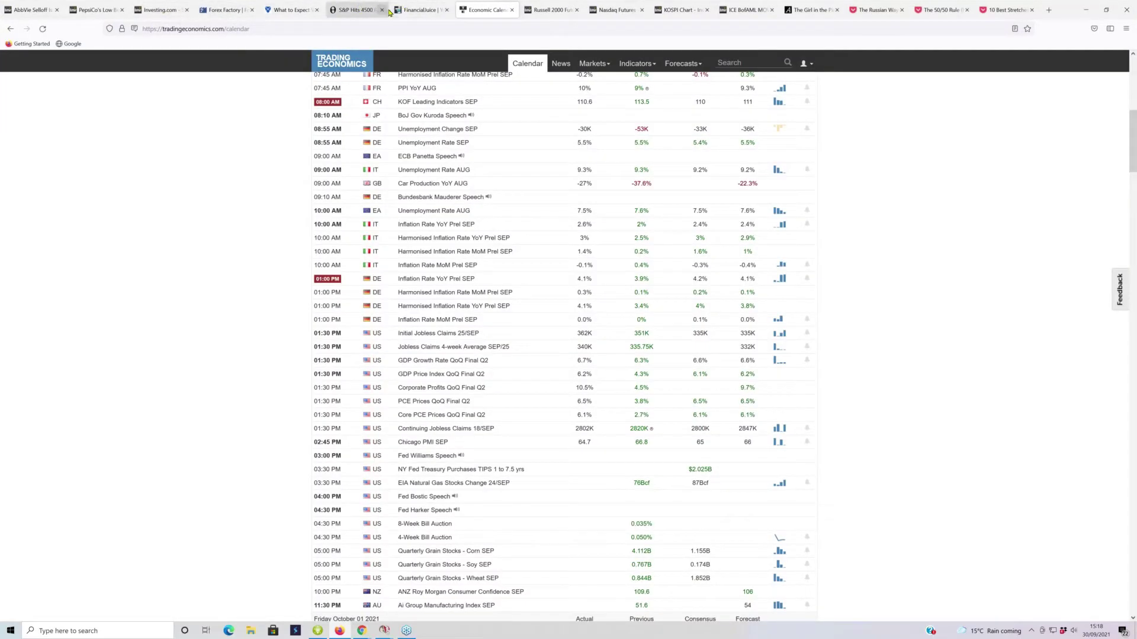
pyautogui.click(614, 13)
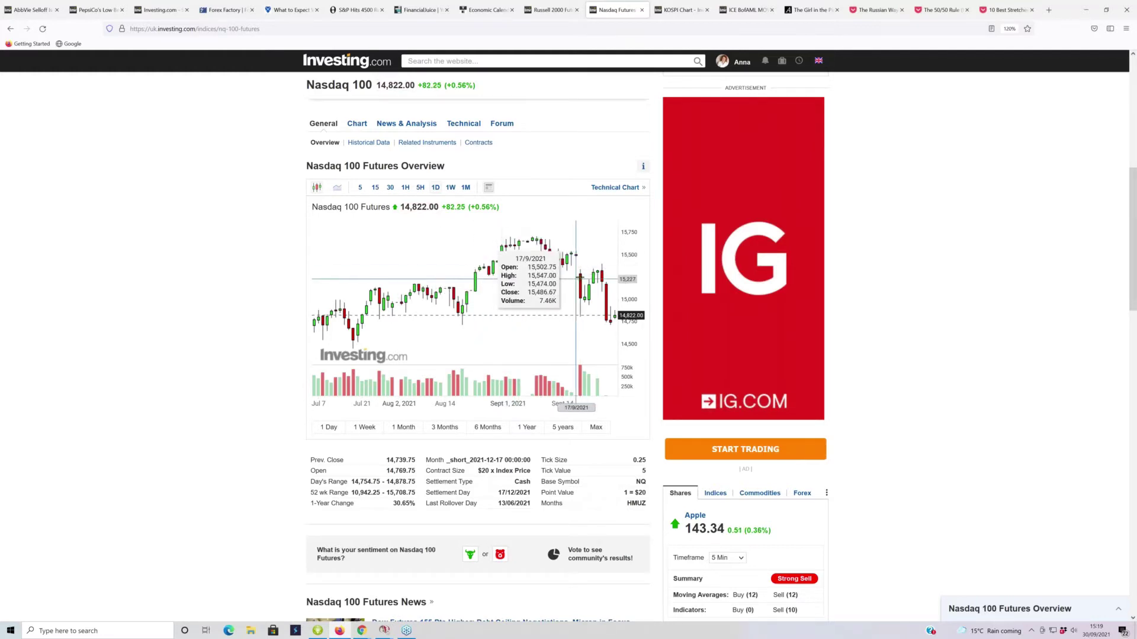
pyautogui.click(1107, 11)
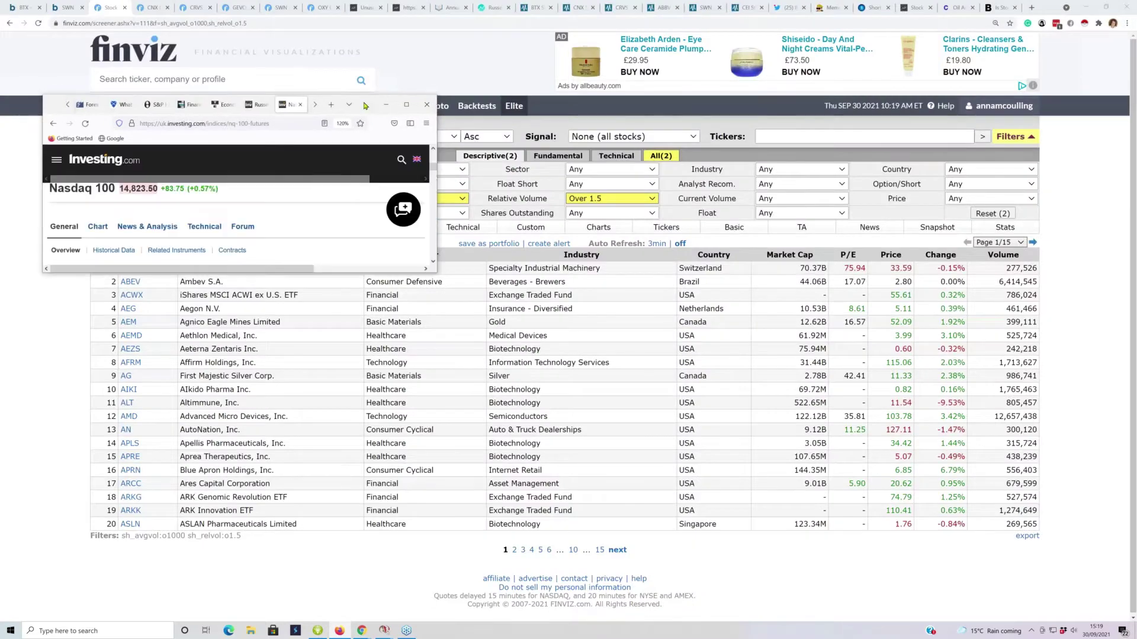
pyautogui.press('super+shift+Right')
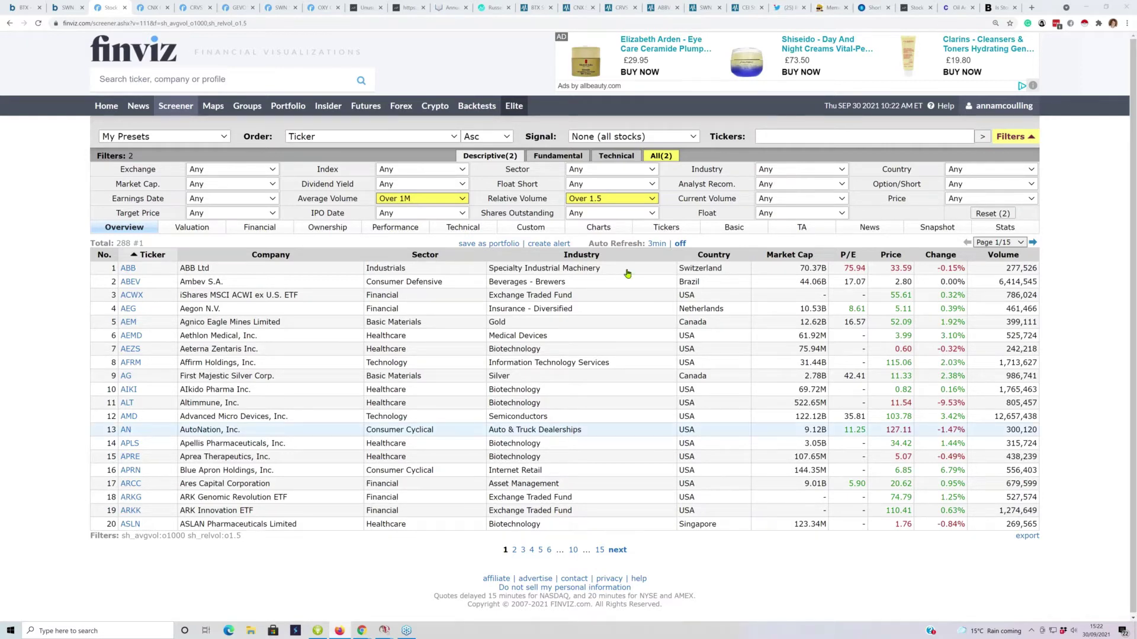
# - Filter the screener by the Basic Materials sector and by Communication Services to compare their high-volume stocks
pyautogui.click(652, 172)
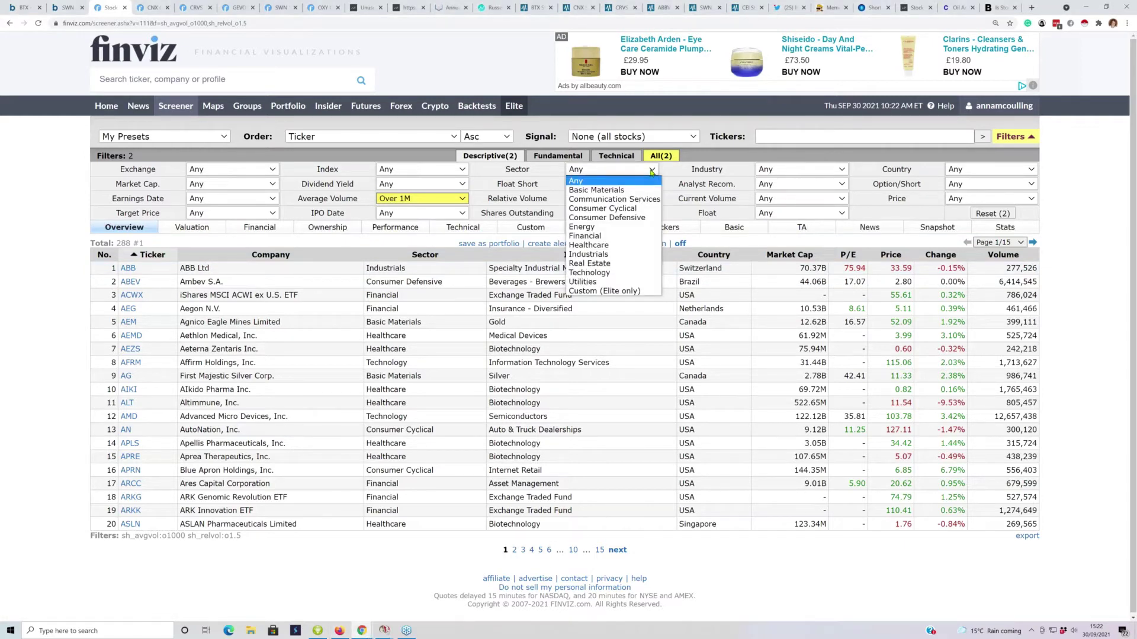
pyautogui.click(588, 190)
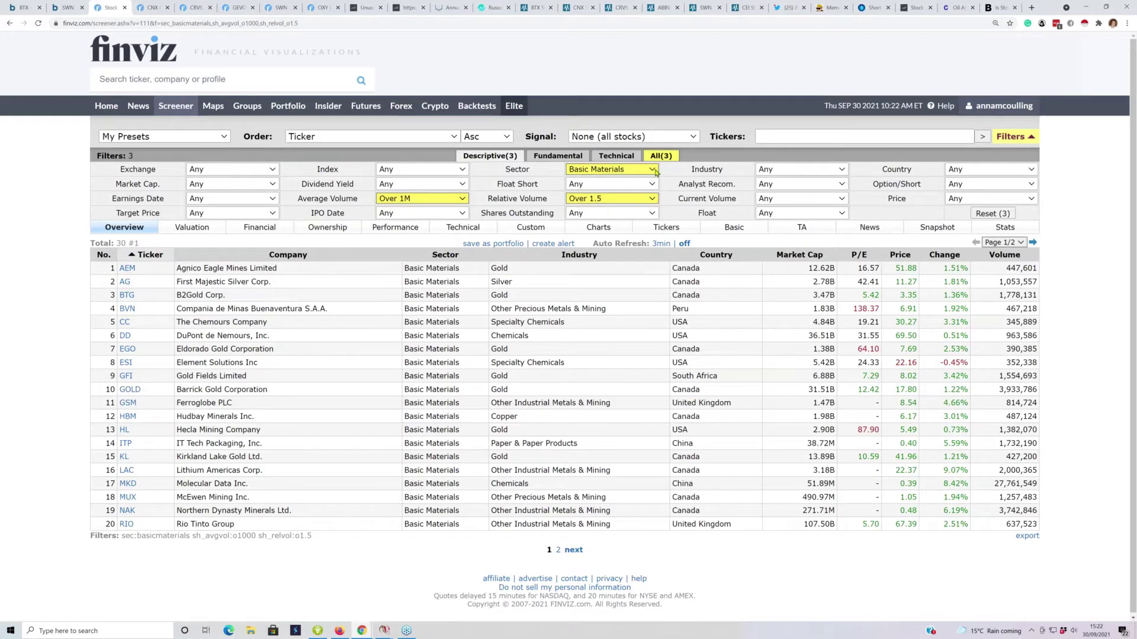
pyautogui.click(656, 172)
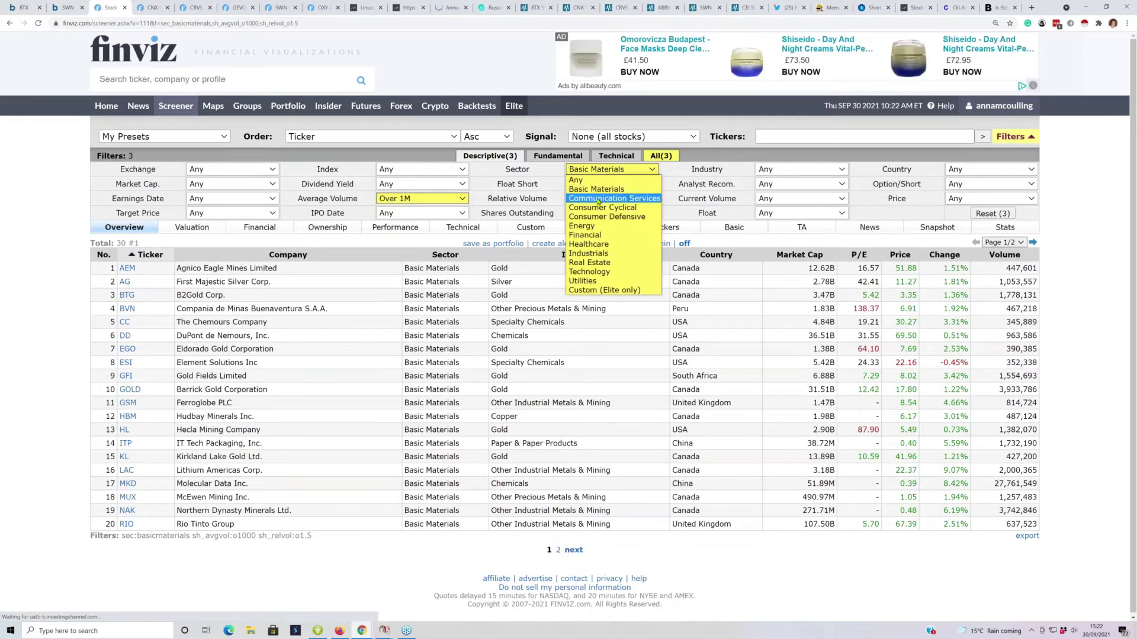
pyautogui.click(598, 201)
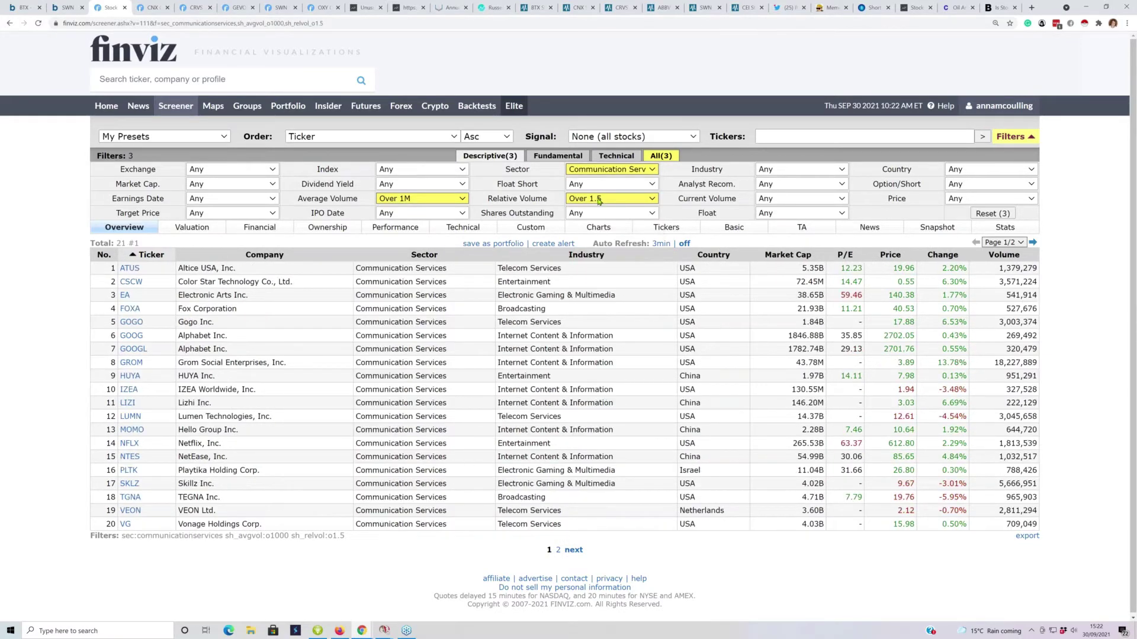
# - Filter the screener by the Consumer Cyclical sector and by Consumer Defensive to compare their high-volume stocks
pyautogui.click(653, 170)
pyautogui.click(607, 207)
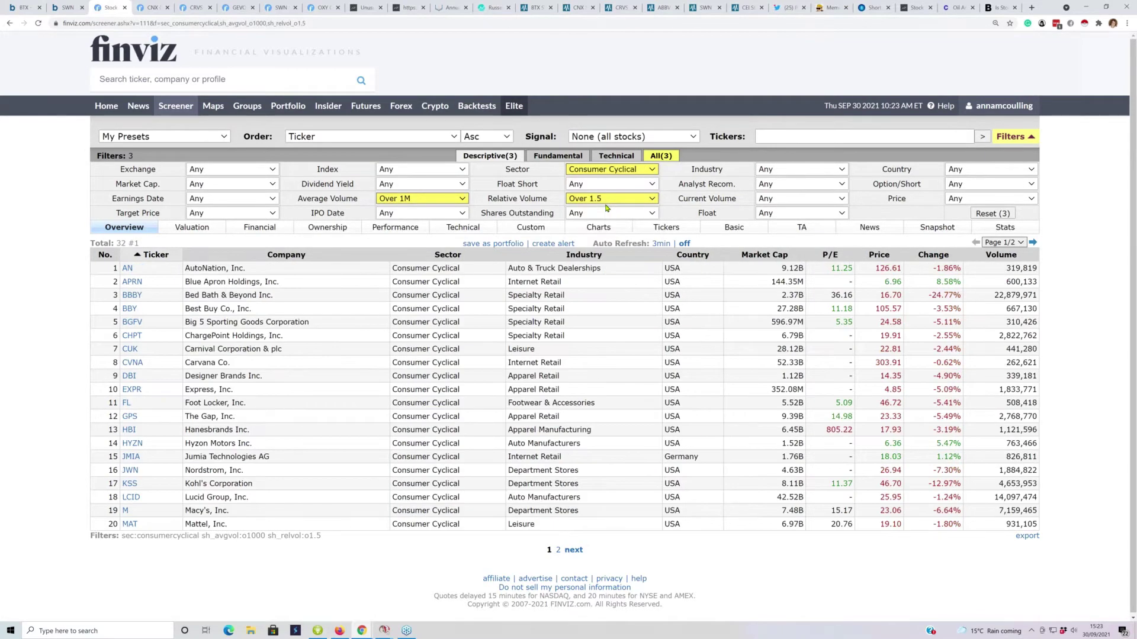
pyautogui.click(648, 171)
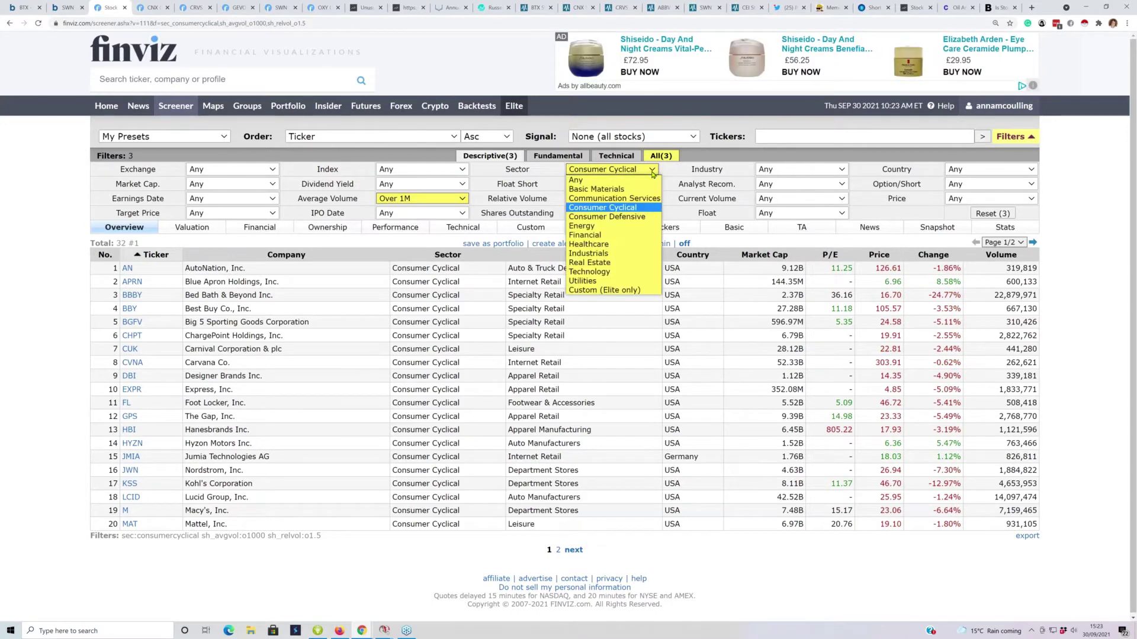
pyautogui.click(591, 216)
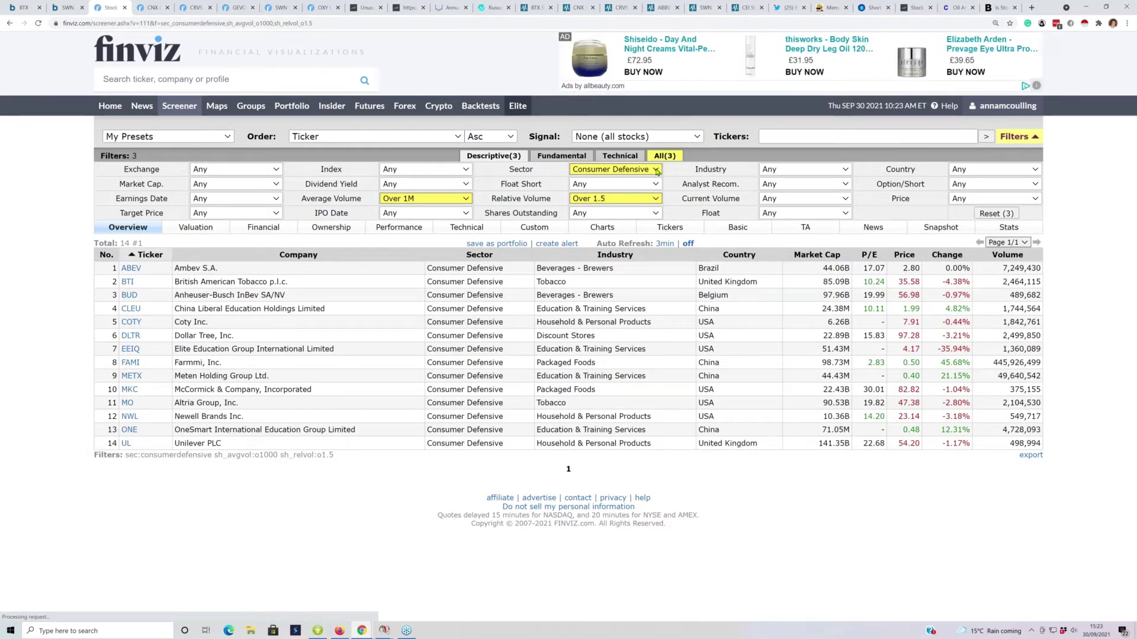
# - Look over the Exchange filter options, leaving it at Any, and set the Sector filter to Energy
pyautogui.click(276, 171)
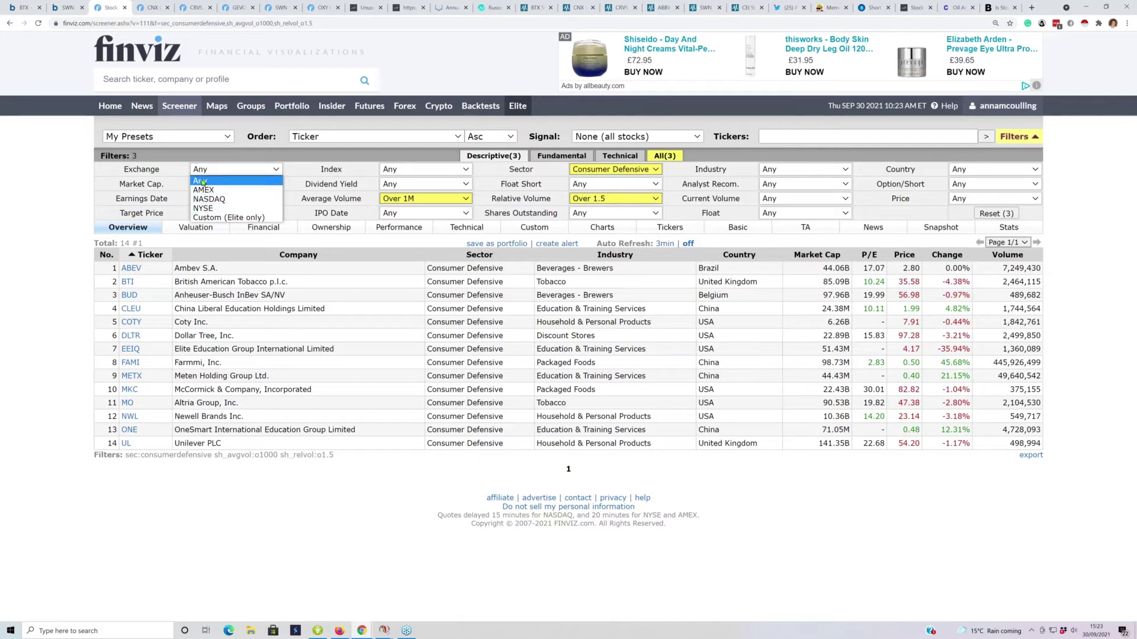
pyautogui.click(236, 170)
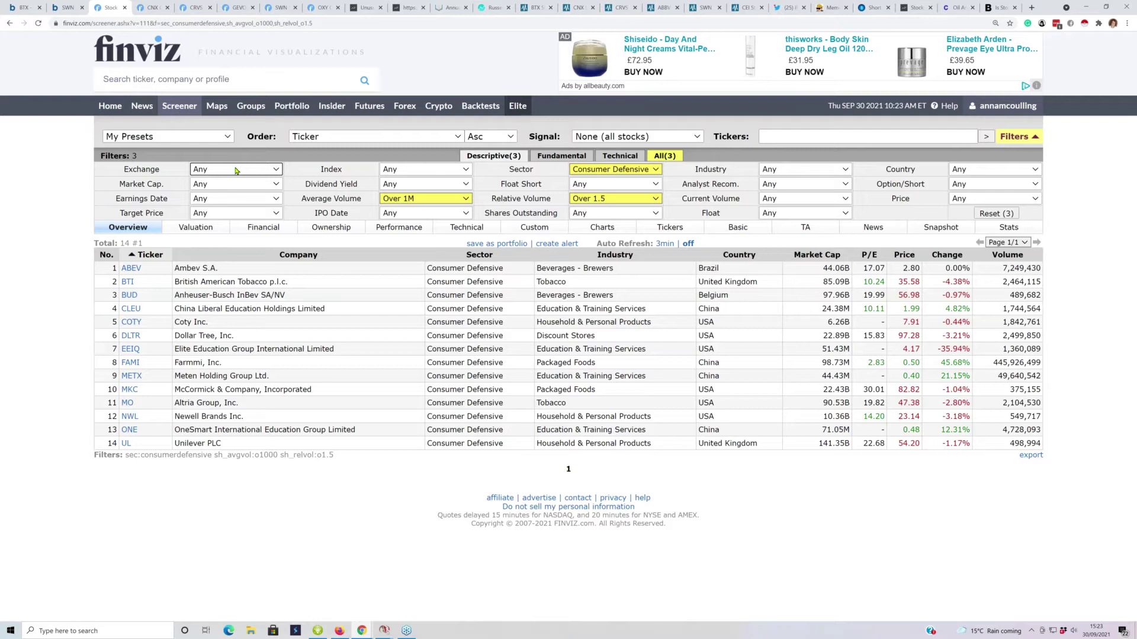
pyautogui.click(655, 172)
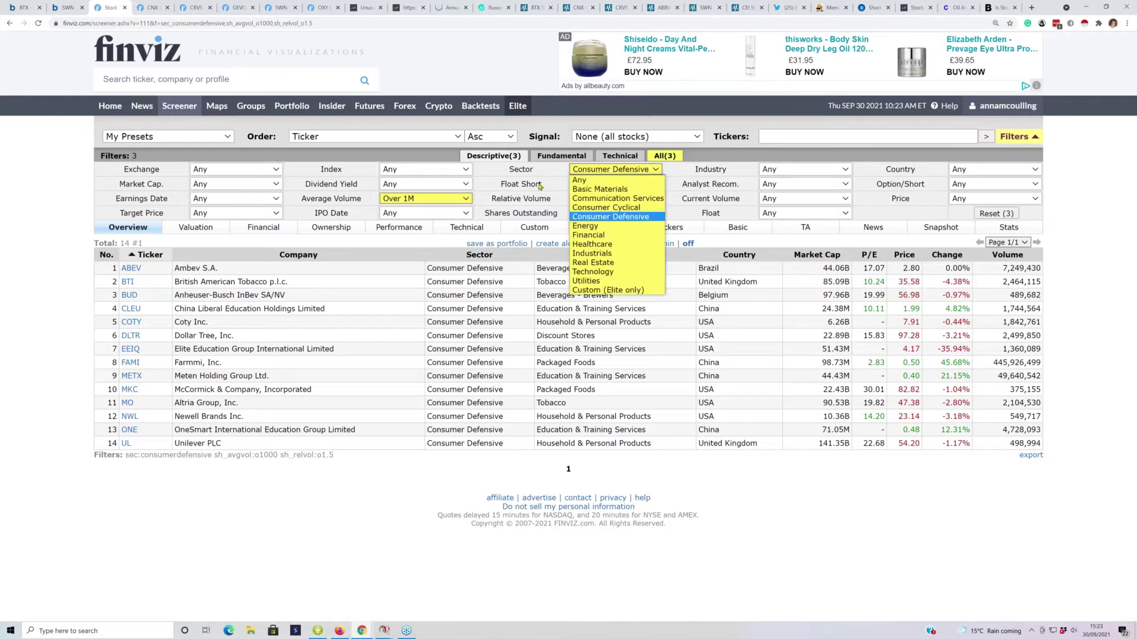
pyautogui.click(592, 226)
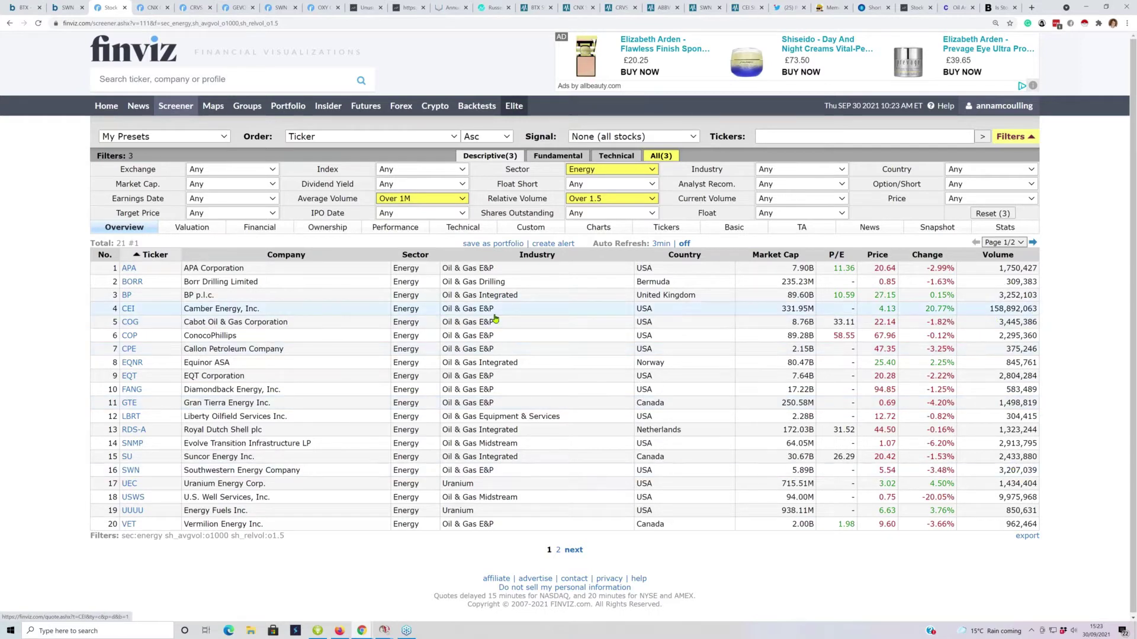
pyautogui.moveTo(137, 314)
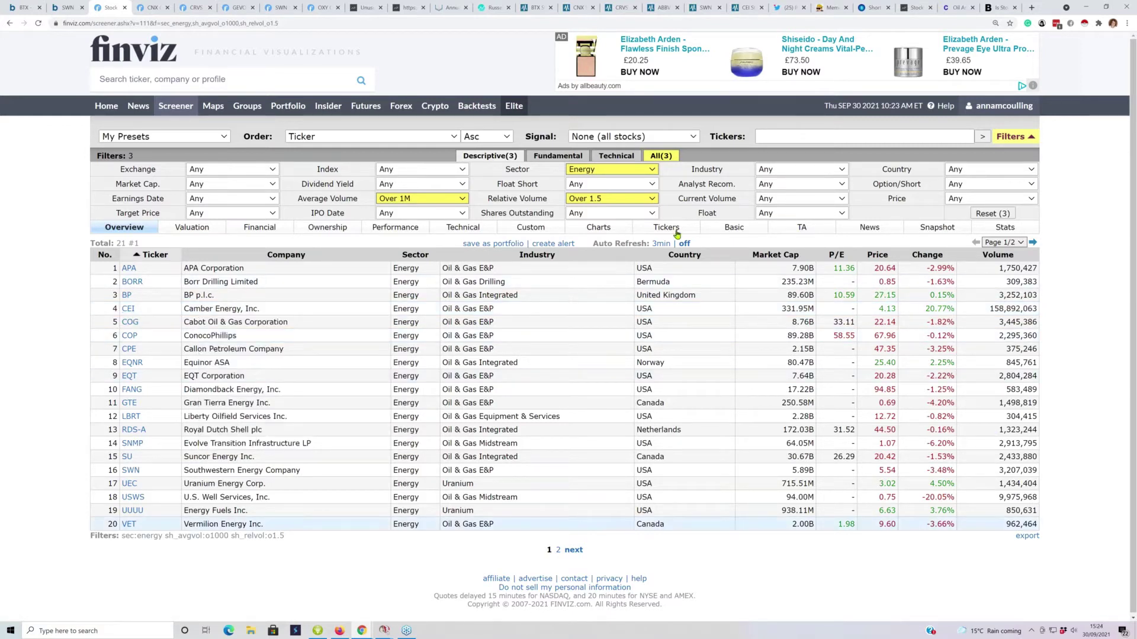
# - Filter the screener by the Real Estate sector for a look, and set the Sector filter to Technology
pyautogui.click(652, 169)
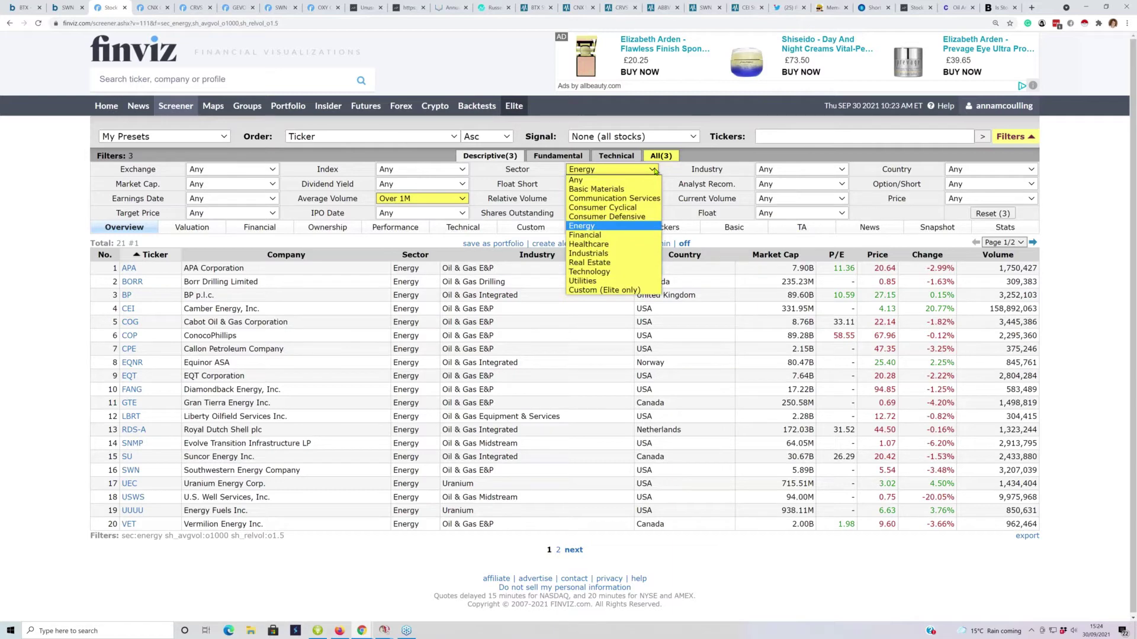
pyautogui.click(589, 263)
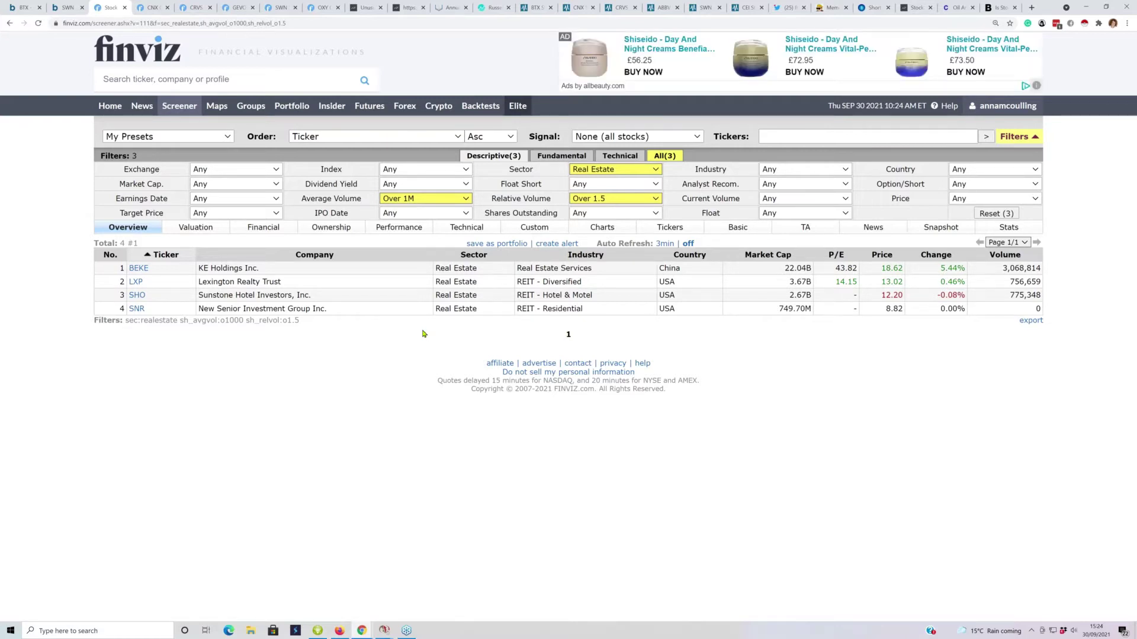
pyautogui.click(656, 172)
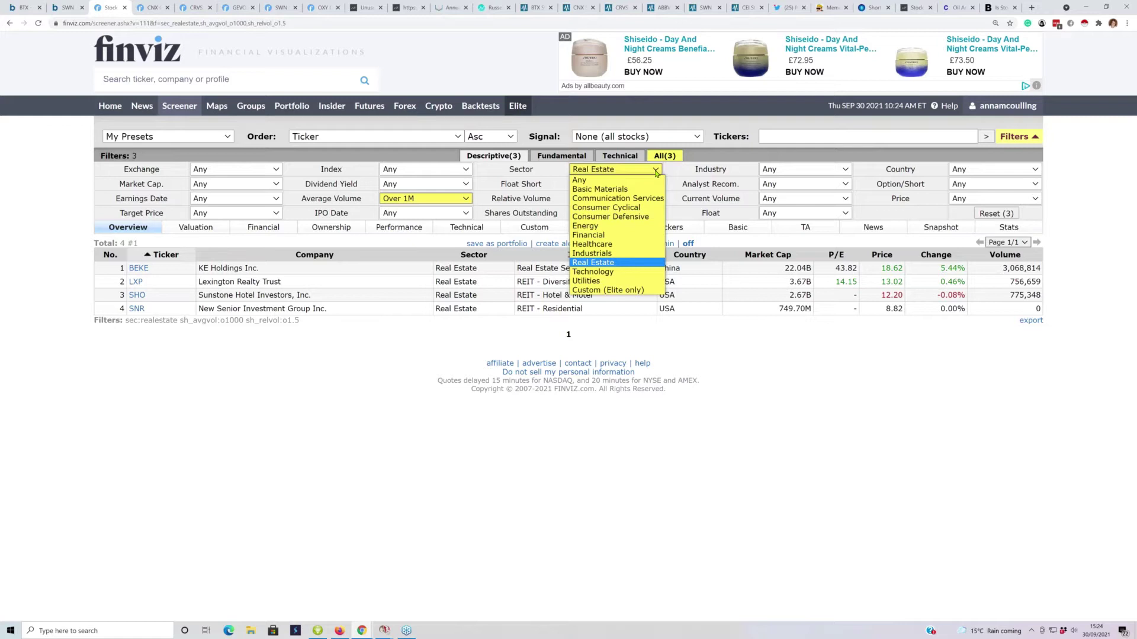
pyautogui.click(575, 272)
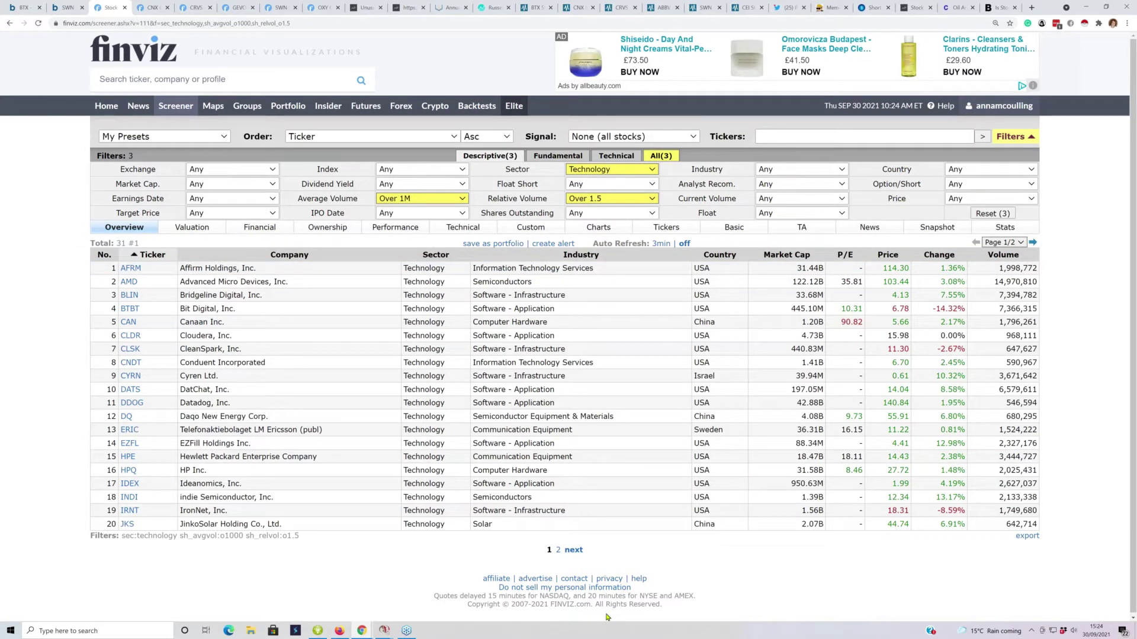
# - Preview the charts of high-volume Technology tickers, set the Sector filter to Energy, and preview its tickers
pyautogui.moveTo(126, 284)
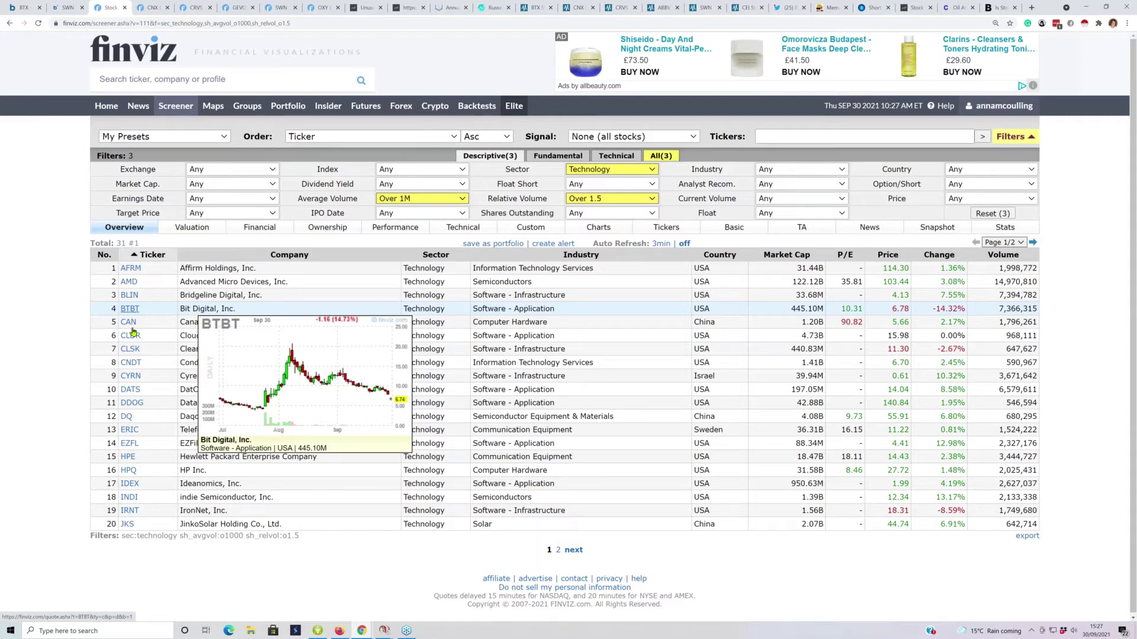
pyautogui.moveTo(133, 336)
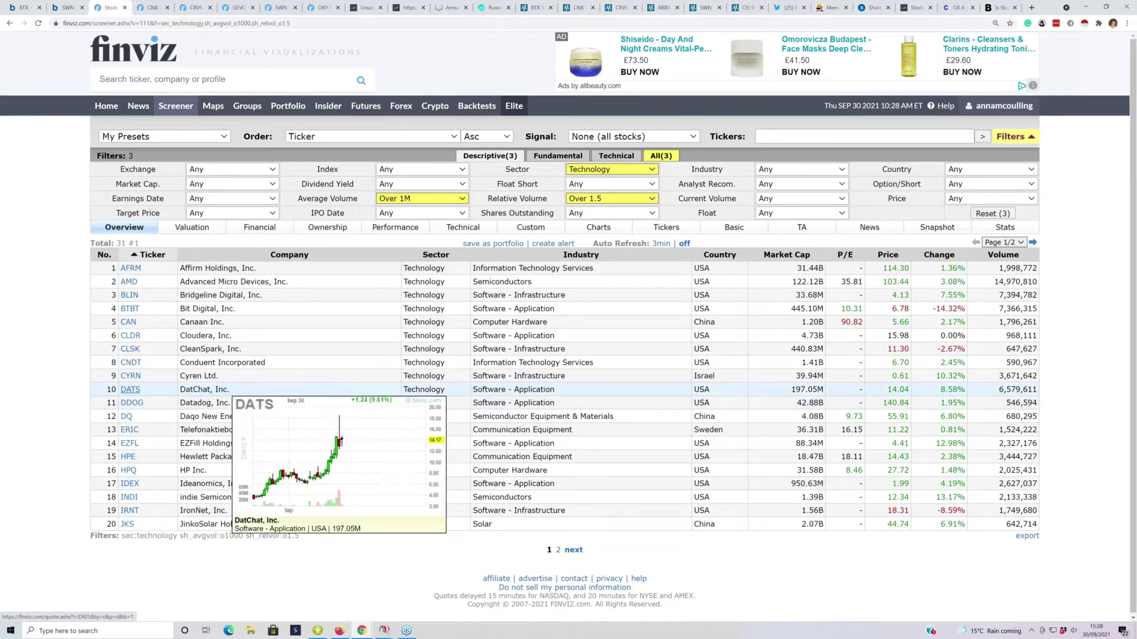
pyautogui.click(612, 169)
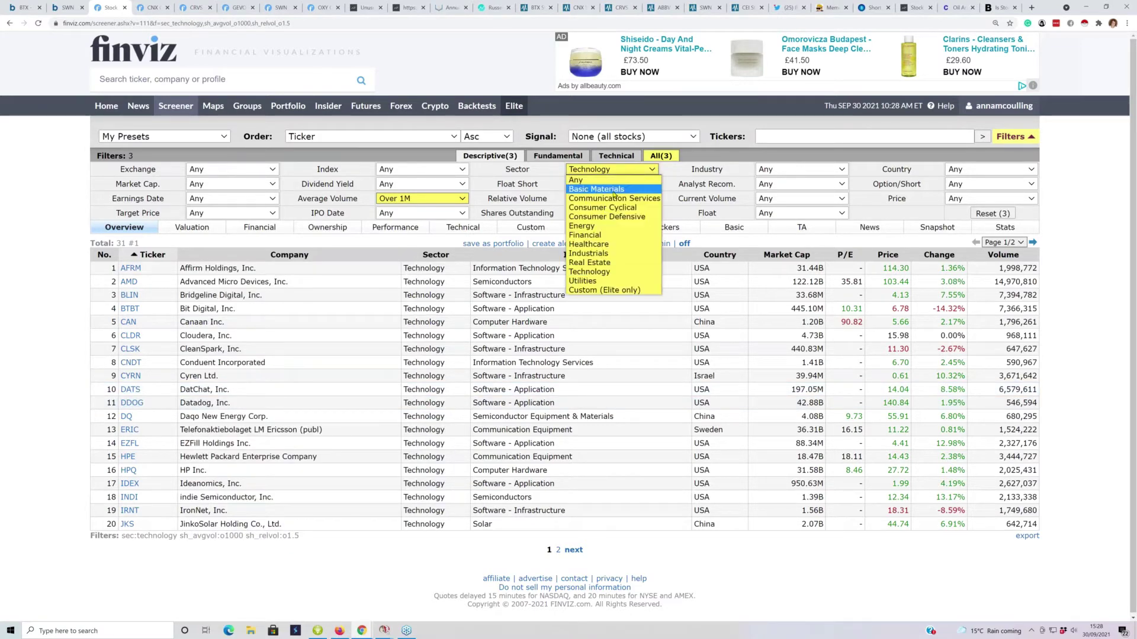
pyautogui.click(578, 226)
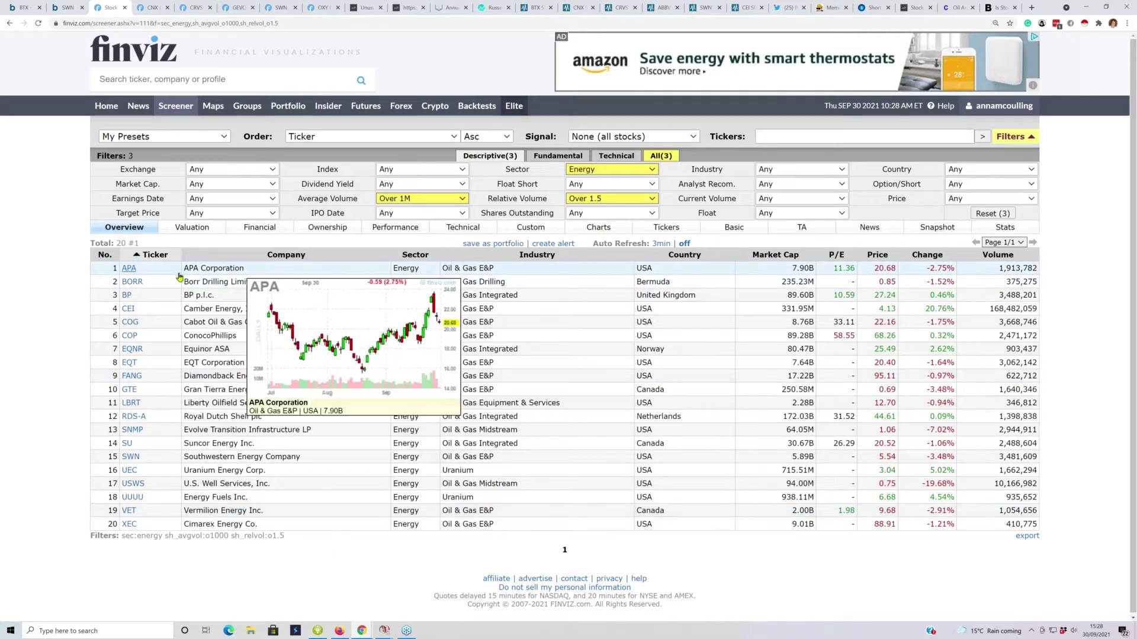
pyautogui.moveTo(131, 329)
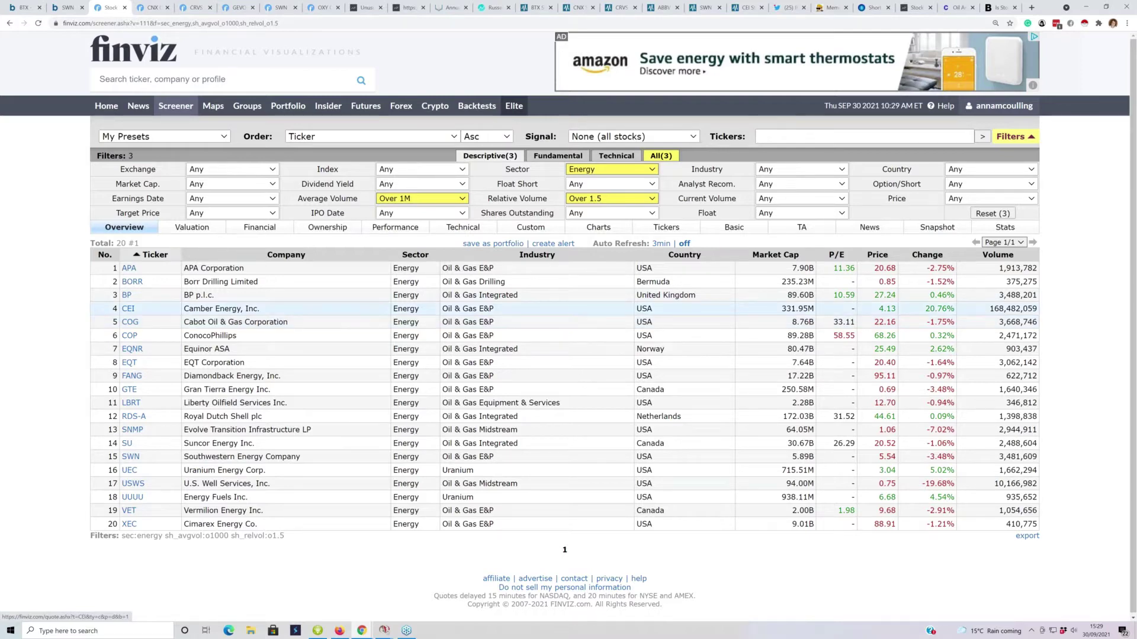
# - Examine the CNX Resources daily chart and its fundamentals table on the Finviz quote page
pyautogui.click(153, 8)
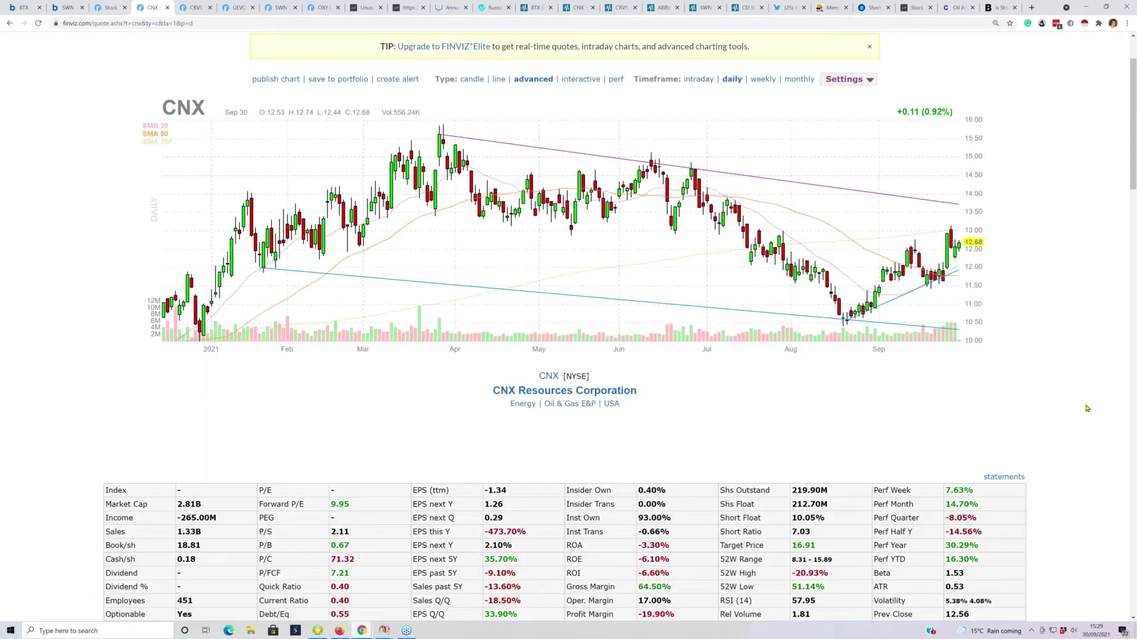
pyautogui.scroll(-1, 1087, 409)
pyautogui.scroll(-1, 1087, 408)
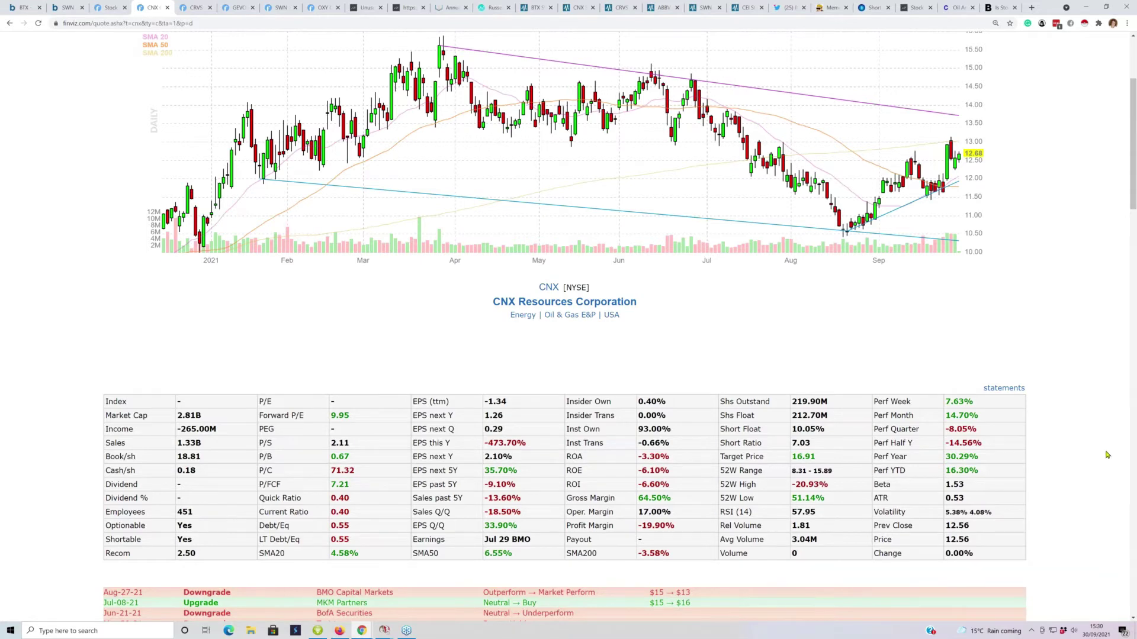
pyautogui.scroll(1, 1107, 455)
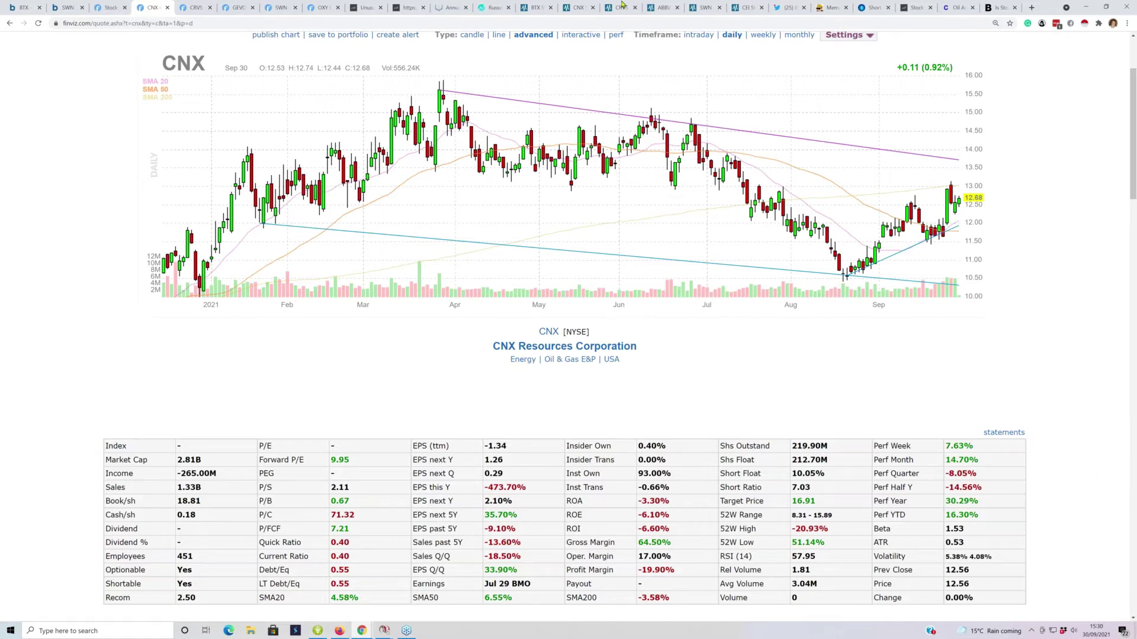
# - Compare the daily charts on the open quote pages for CRVS, GEVO, SWN and OXY
pyautogui.click(197, 8)
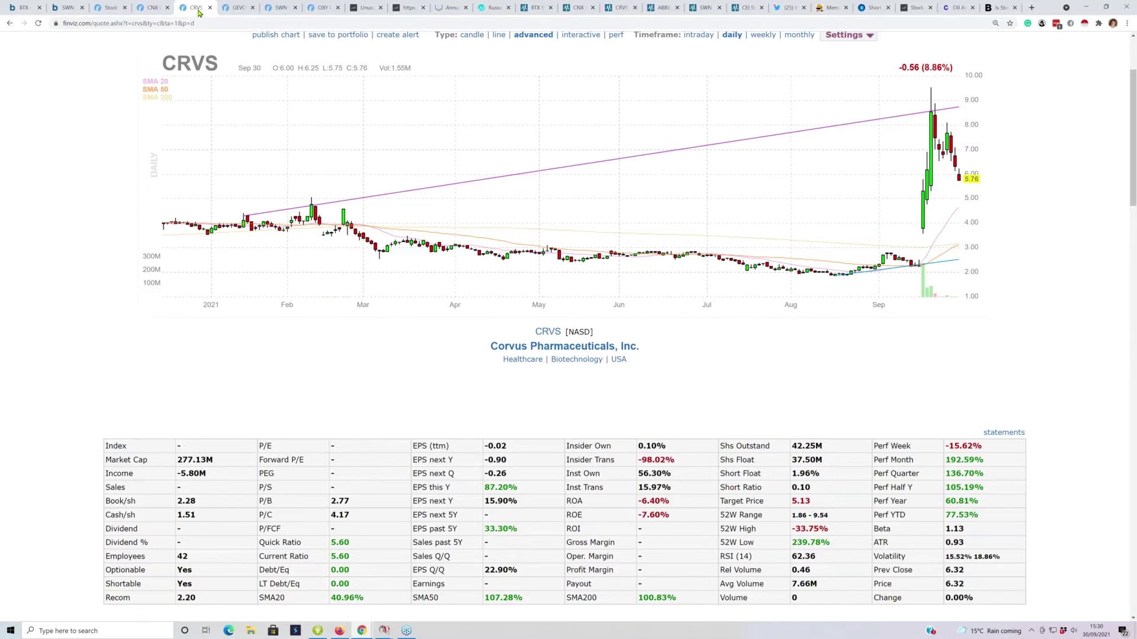
pyautogui.click(238, 7)
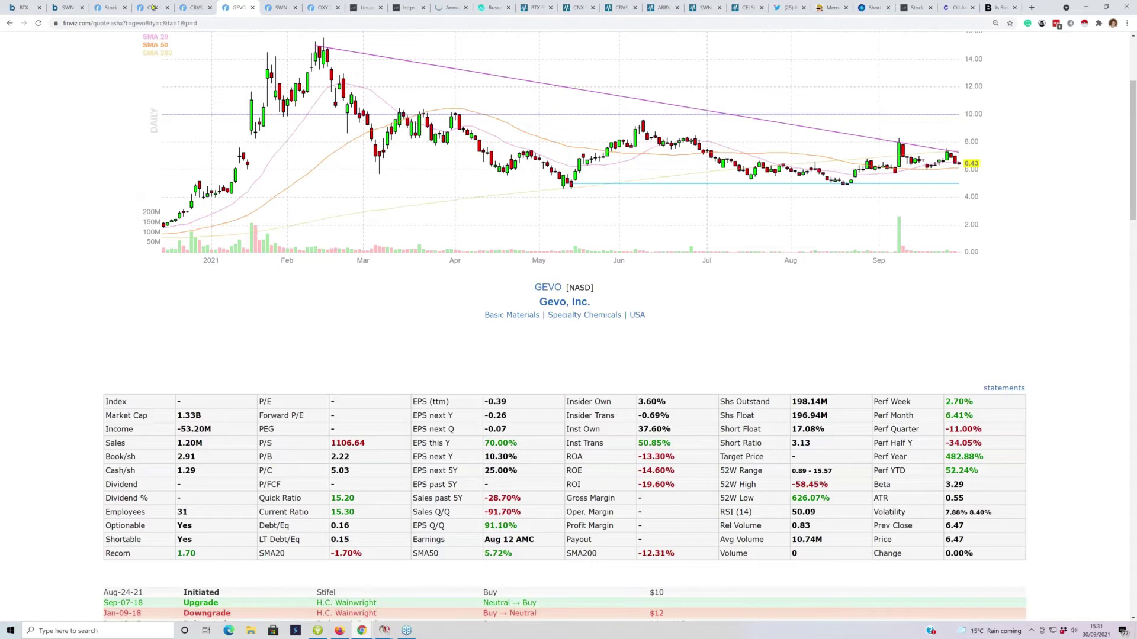
pyautogui.click(285, 8)
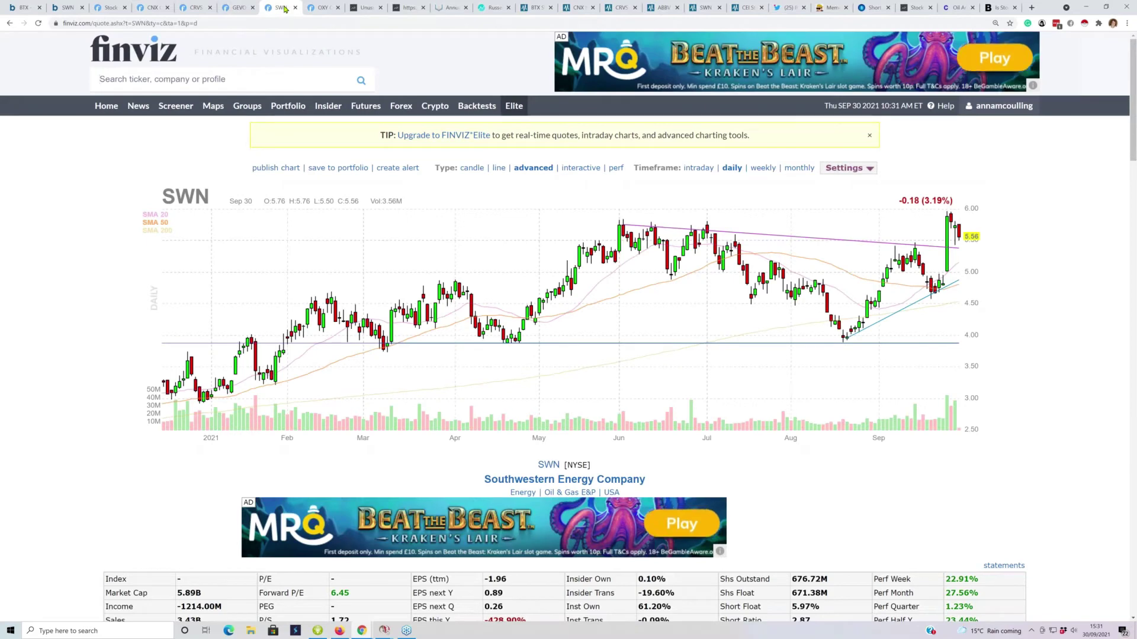
pyautogui.click(323, 11)
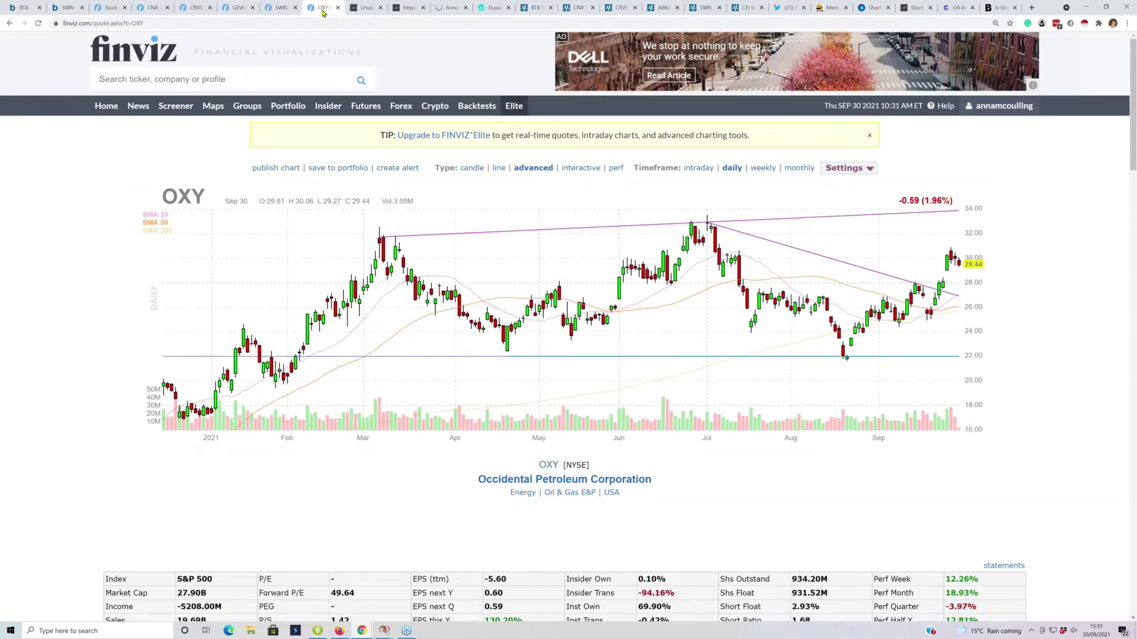
# - Switch to the NinjaTrader chart and compare the SWN and CNX daily charts, ending on CNX
pyautogui.click(1107, 8)
pyautogui.moveTo(468, 187); pyautogui.dragTo(498, 221)
pyautogui.click(744, 281)
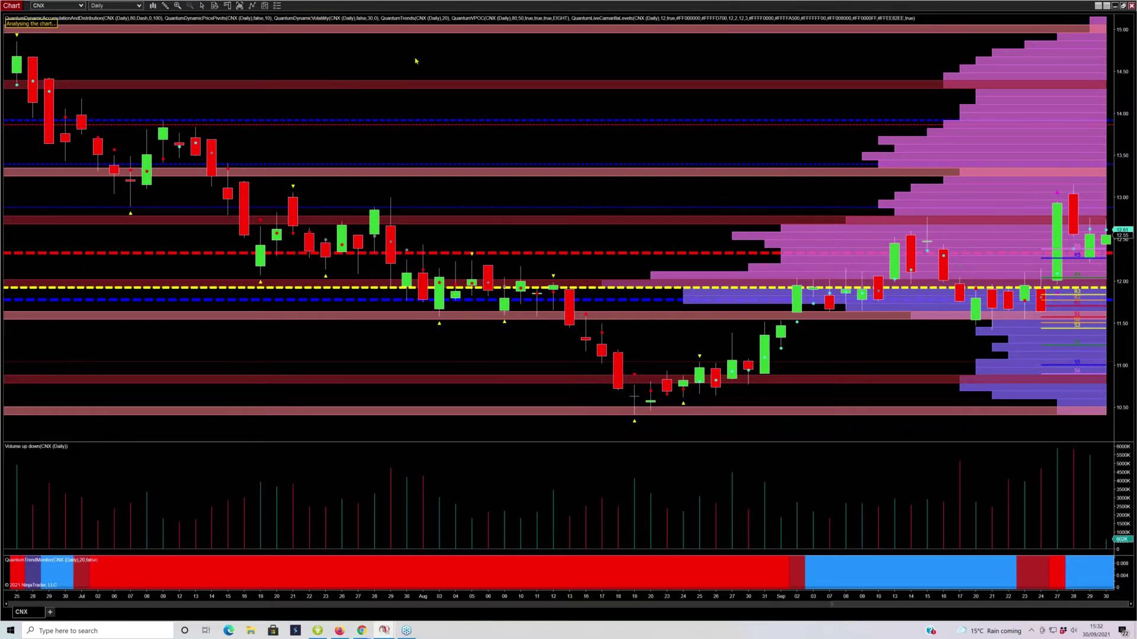
pyautogui.write('swn')
pyautogui.press('Return')
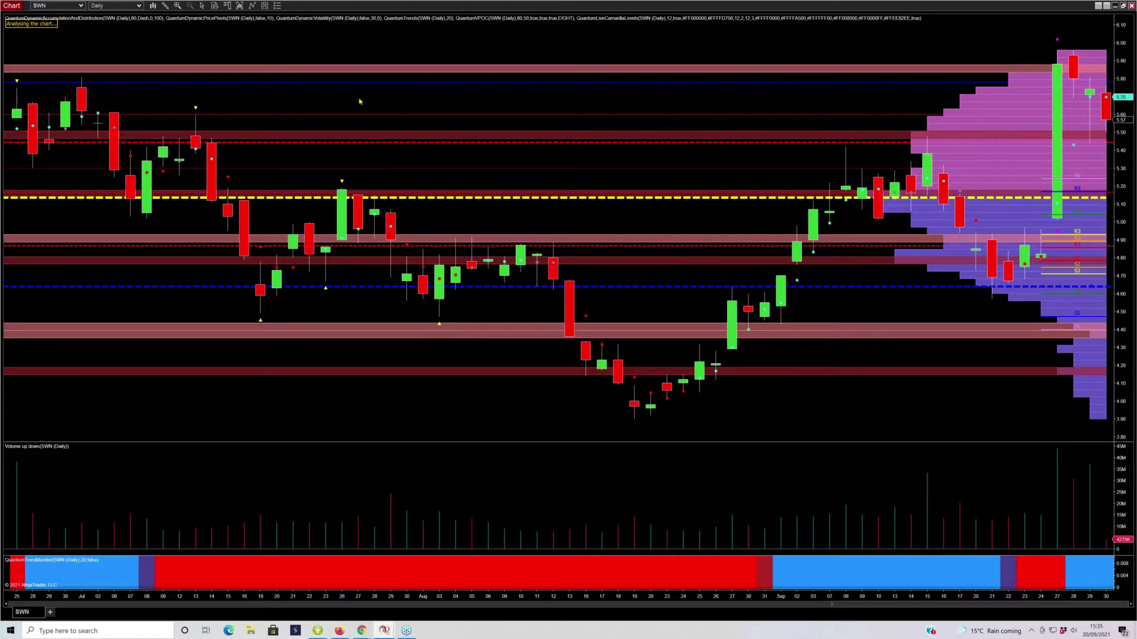
pyautogui.write('CNX')
pyautogui.press('Return')
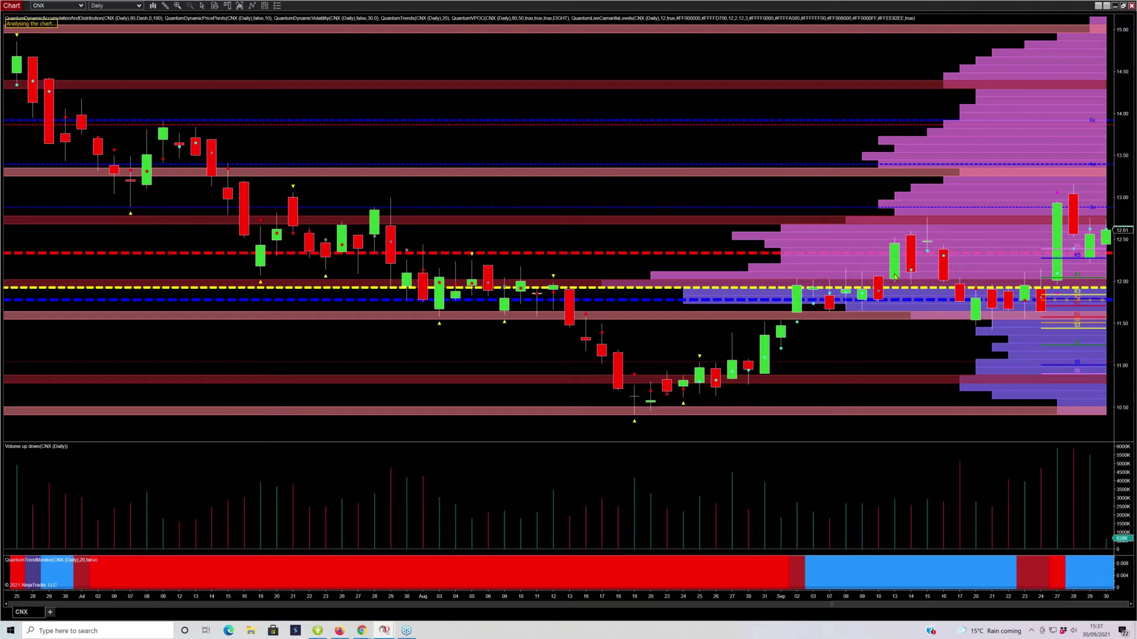
# - Check CNX on the 5-minute interval and set the chart back to the 1-day interval
pyautogui.click(136, 7)
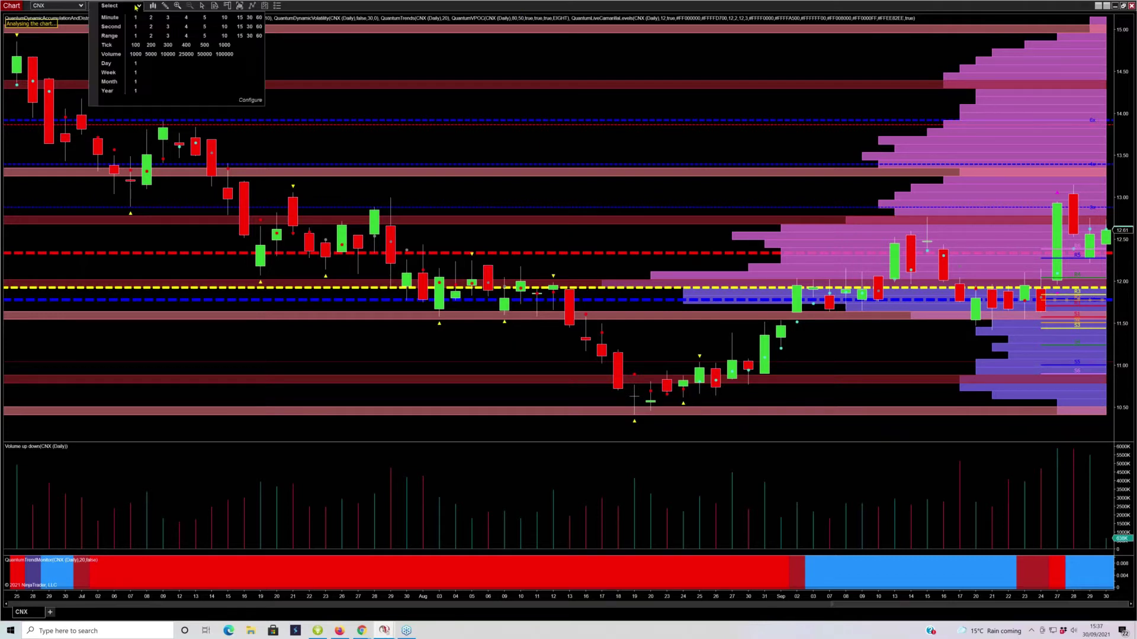
pyautogui.click(204, 17)
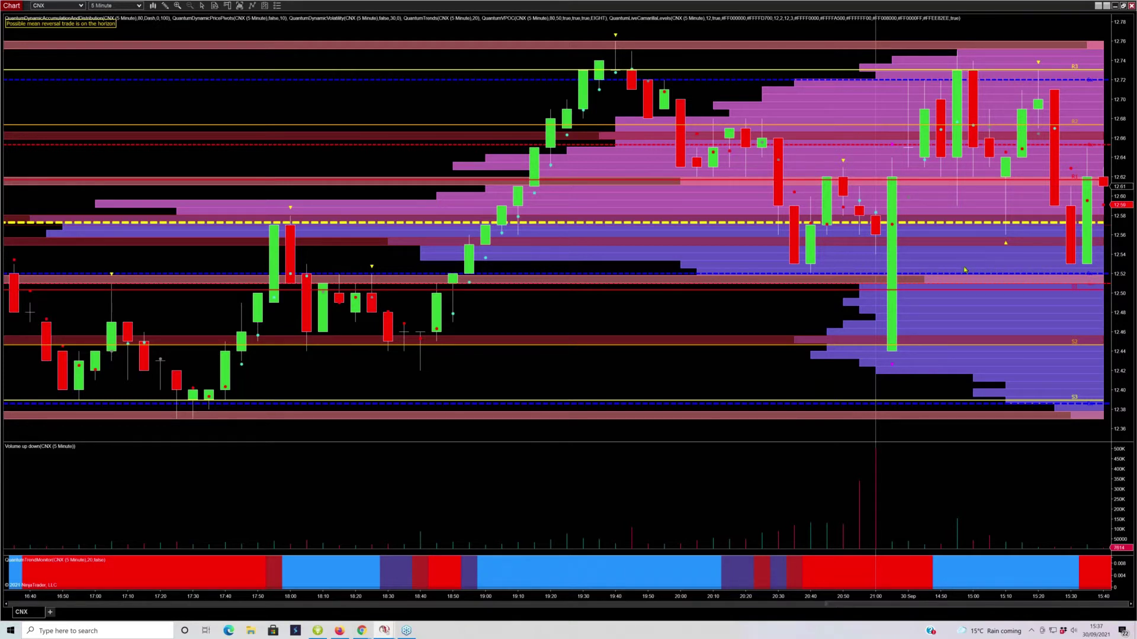
pyautogui.click(140, 6)
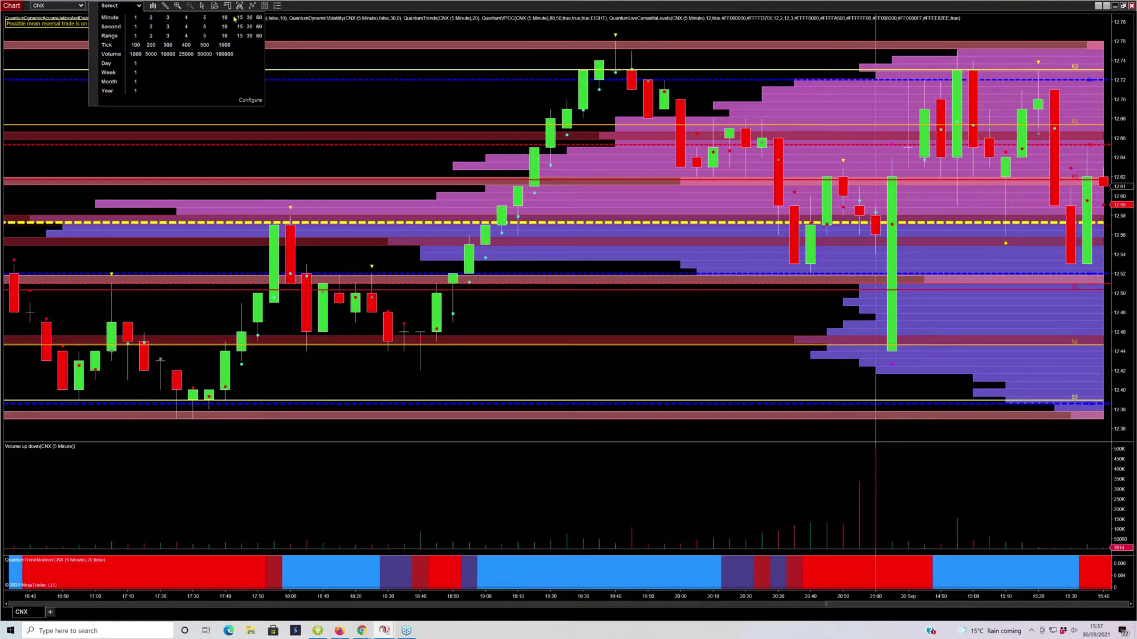
pyautogui.click(136, 68)
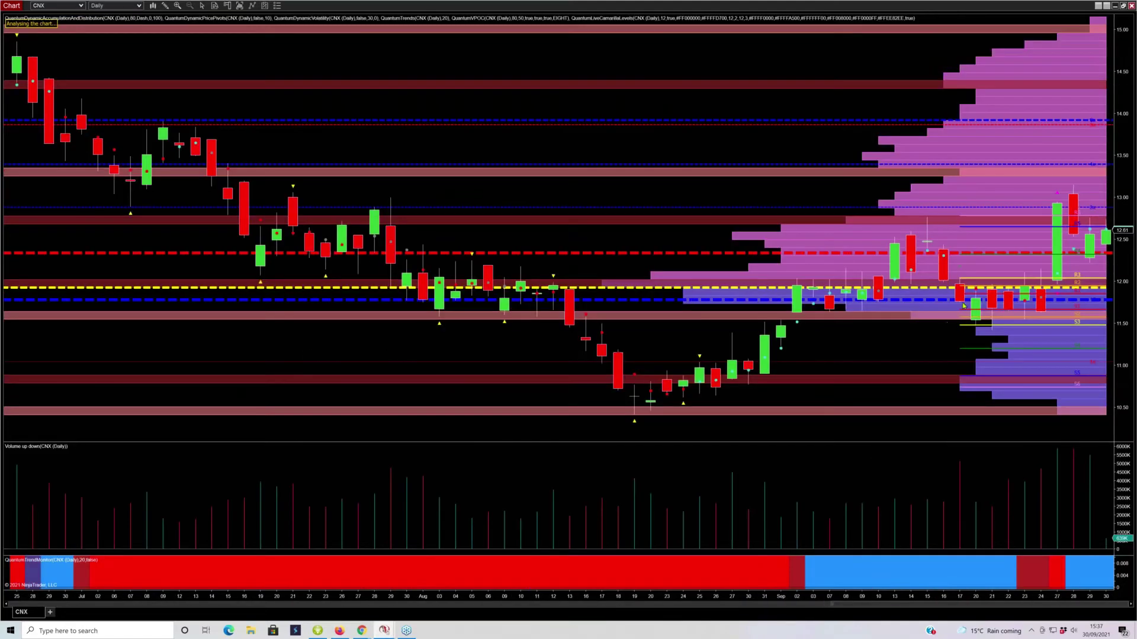
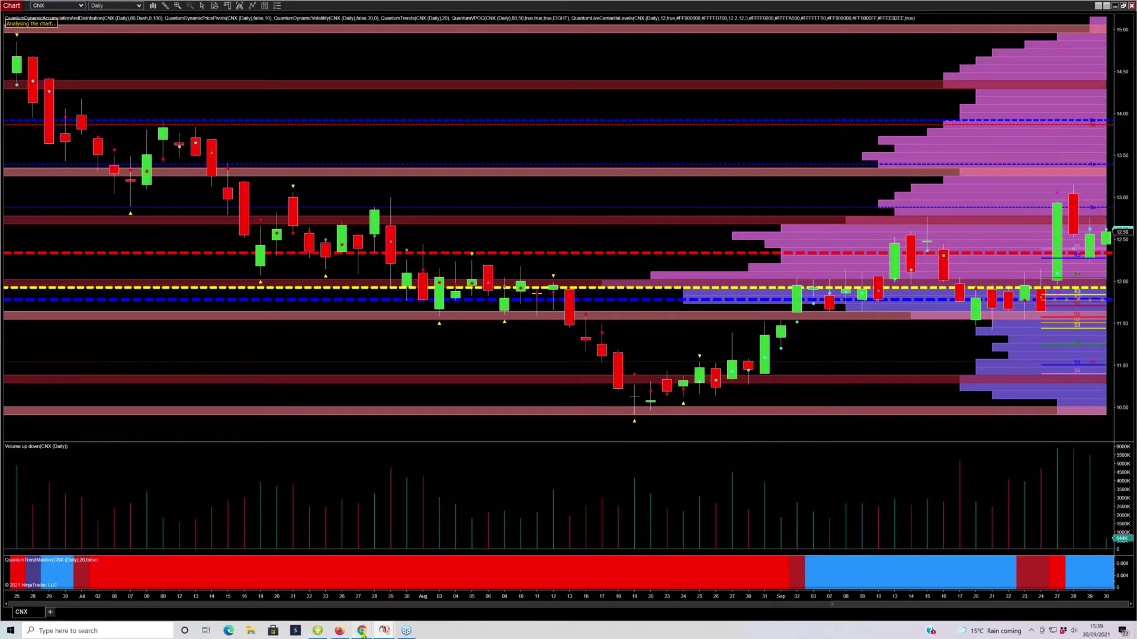
pyautogui.moveTo(362, 633)
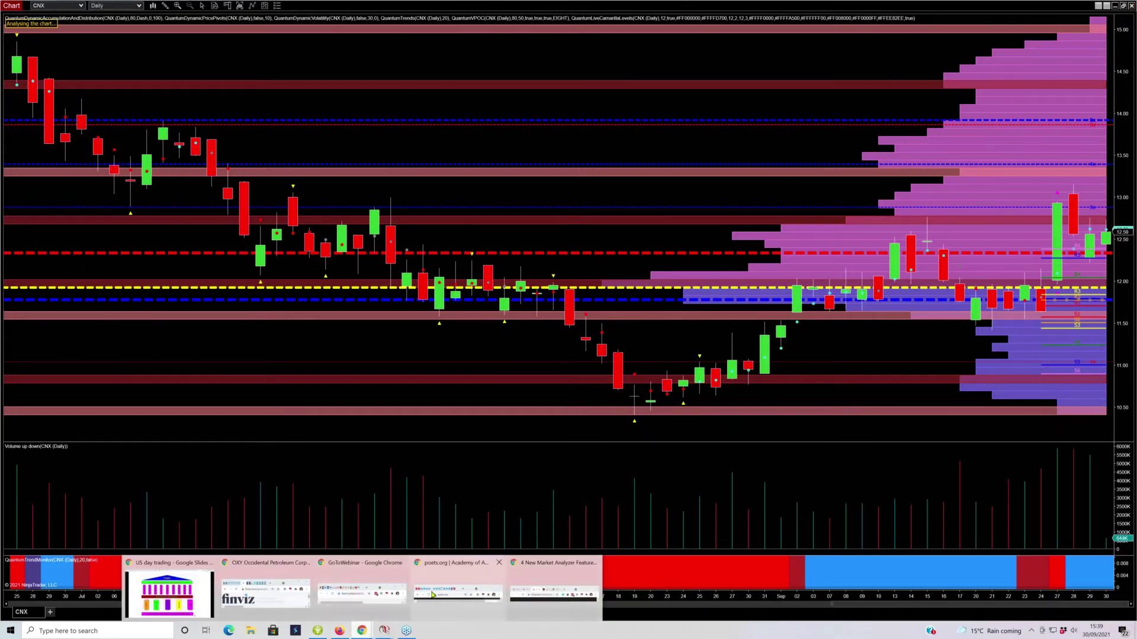
pyautogui.moveTo(433, 595)
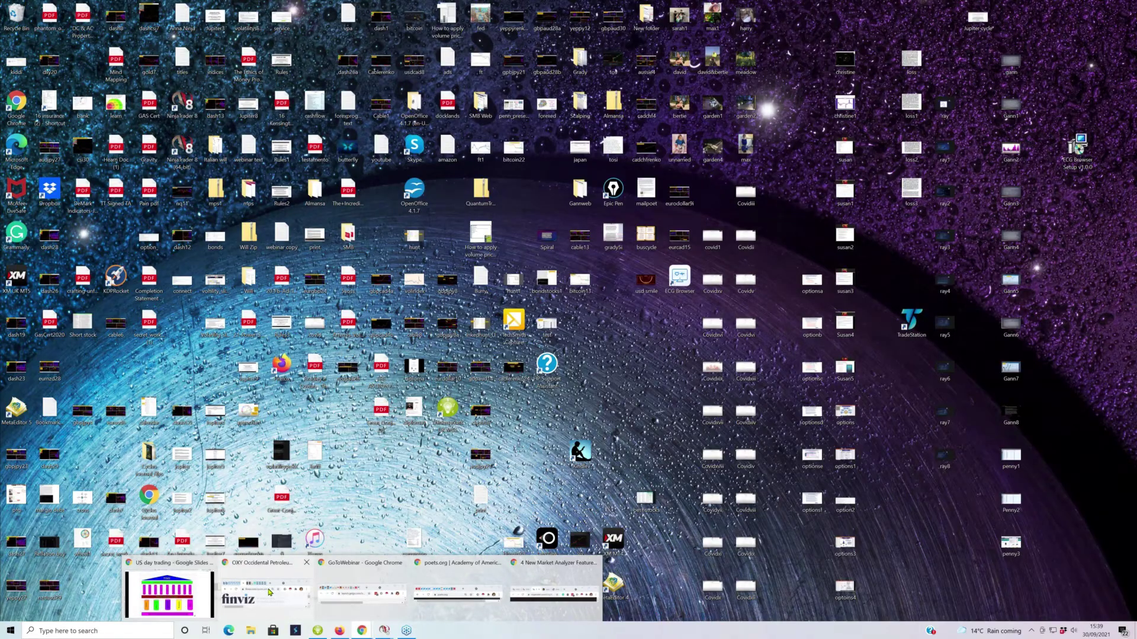
pyautogui.click(384, 631)
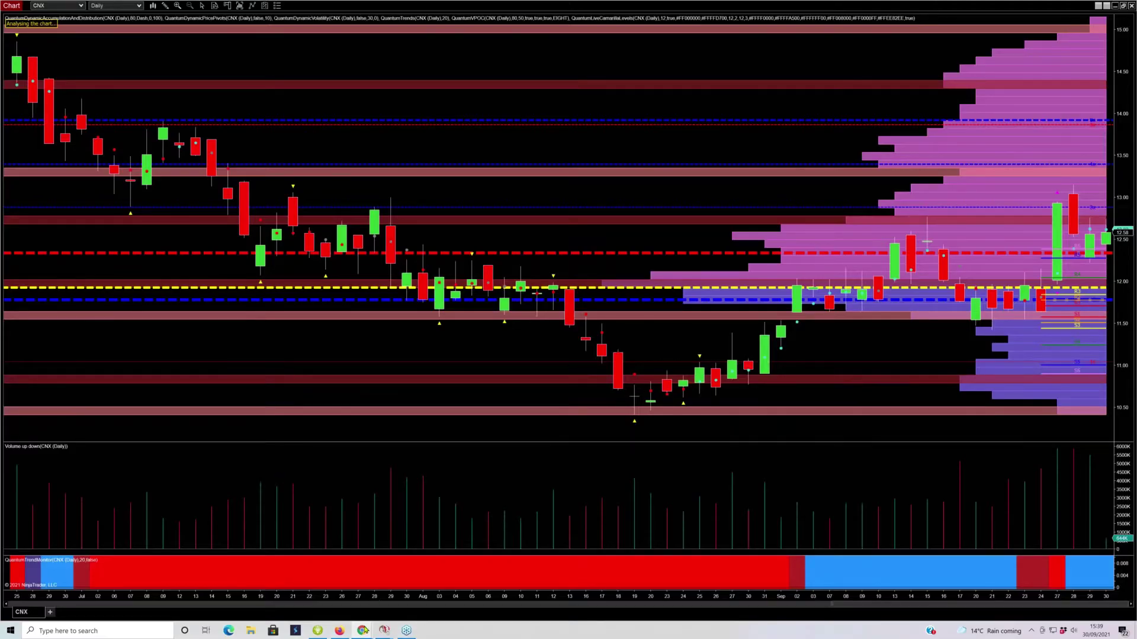
pyautogui.moveTo(364, 630)
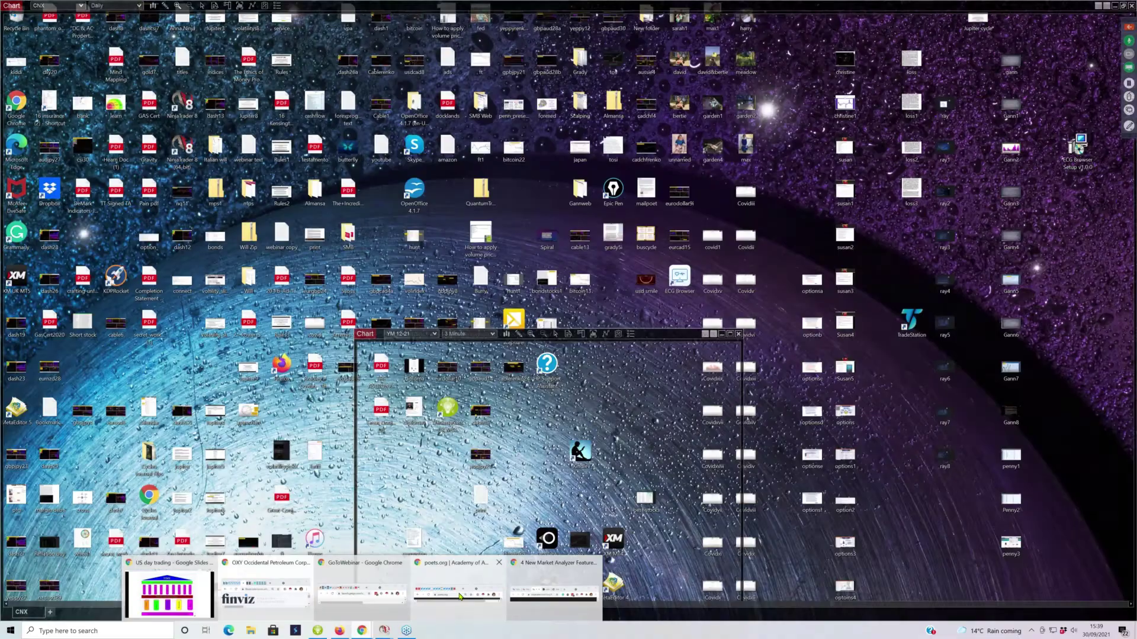
pyautogui.click(459, 596)
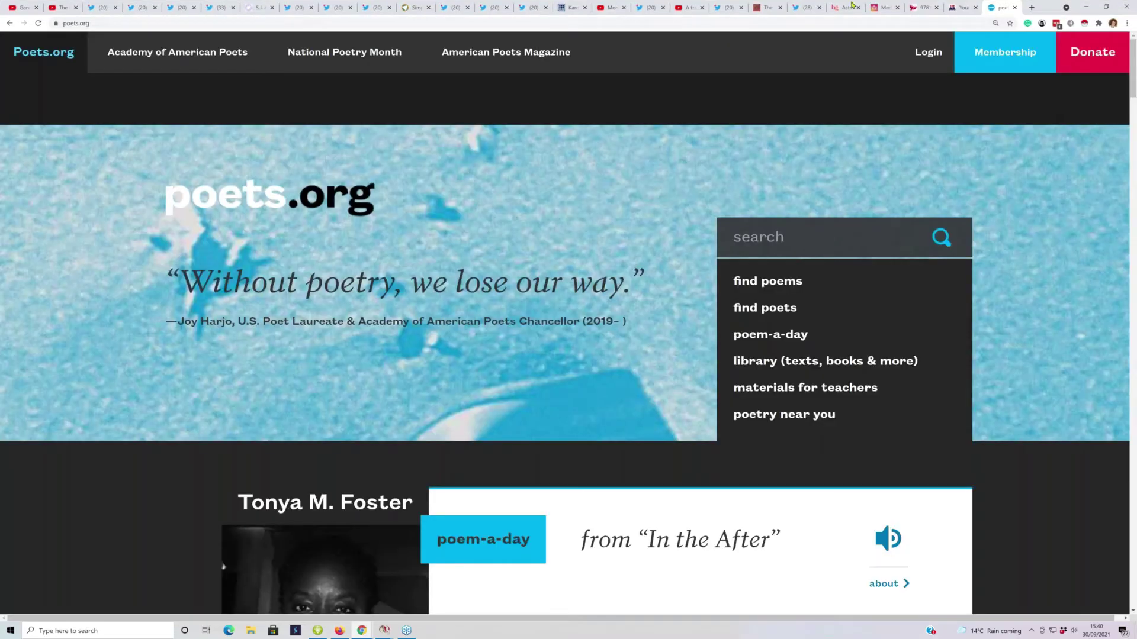
pyautogui.click(1106, 10)
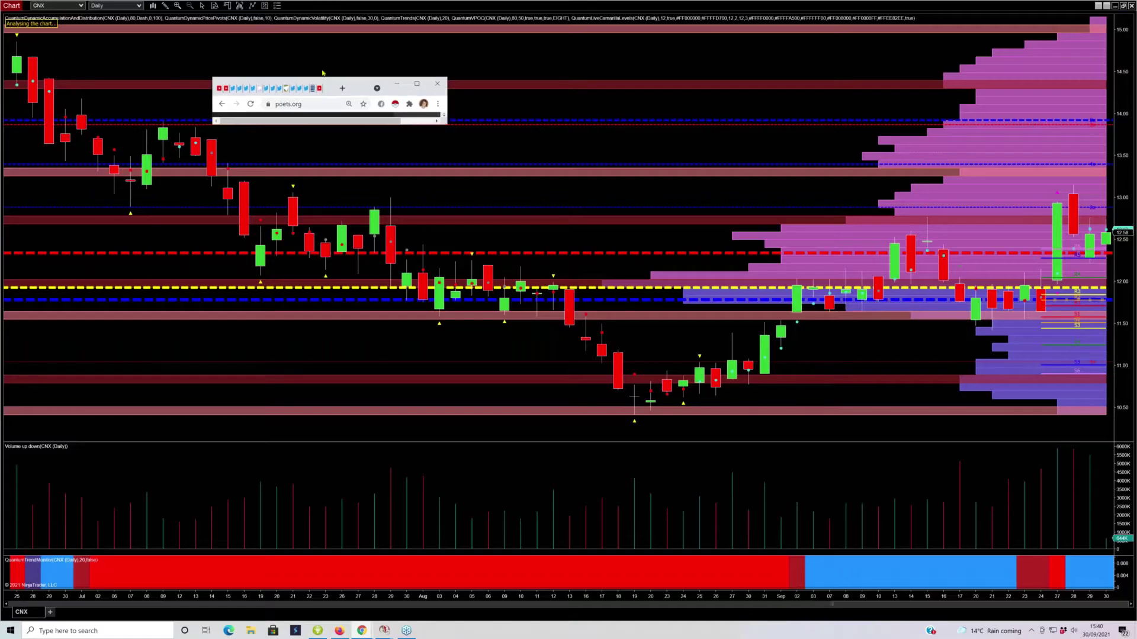
pyautogui.moveTo(358, 89); pyautogui.dragTo(369, 96)
pyautogui.click(419, 89)
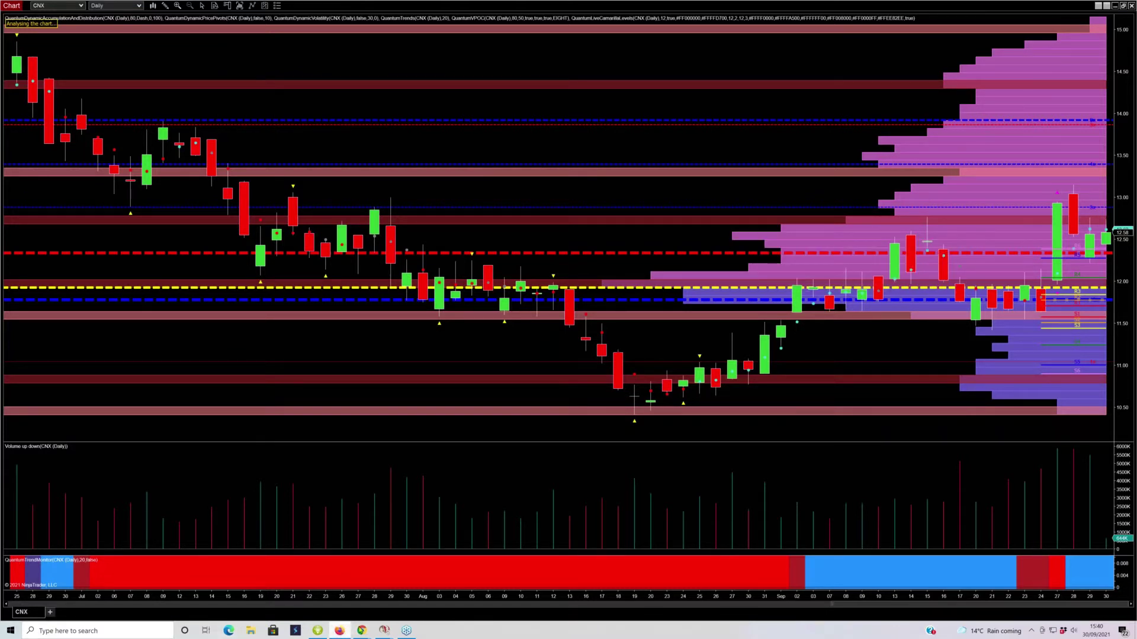
pyautogui.moveTo(361, 631)
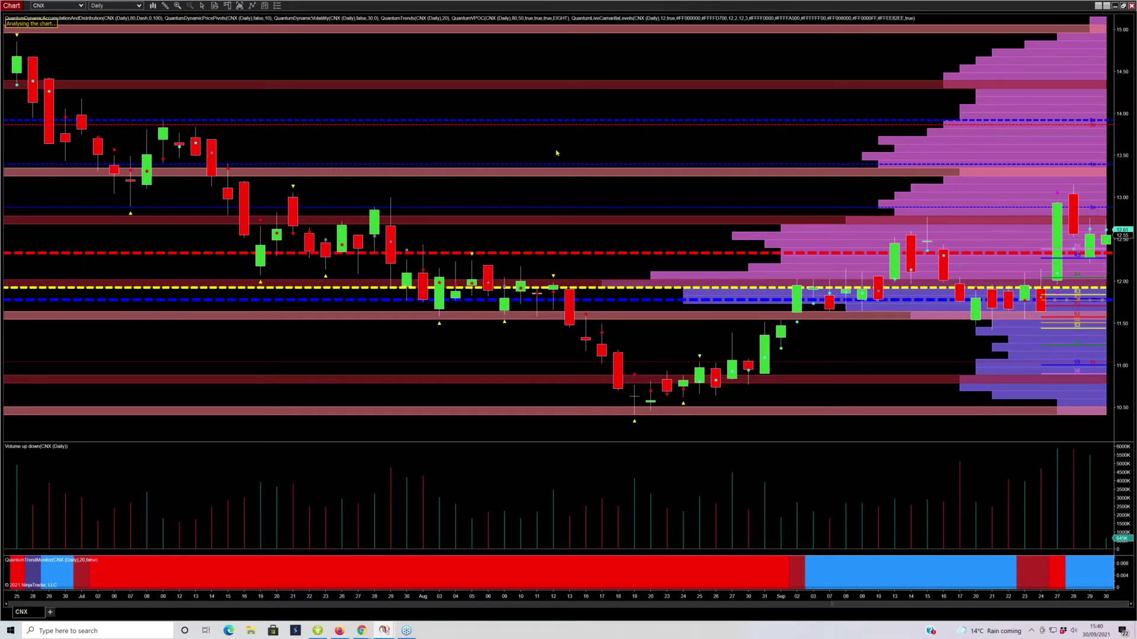
# - Load the CRVS stock into the daily chart
pyautogui.write('CRVS')
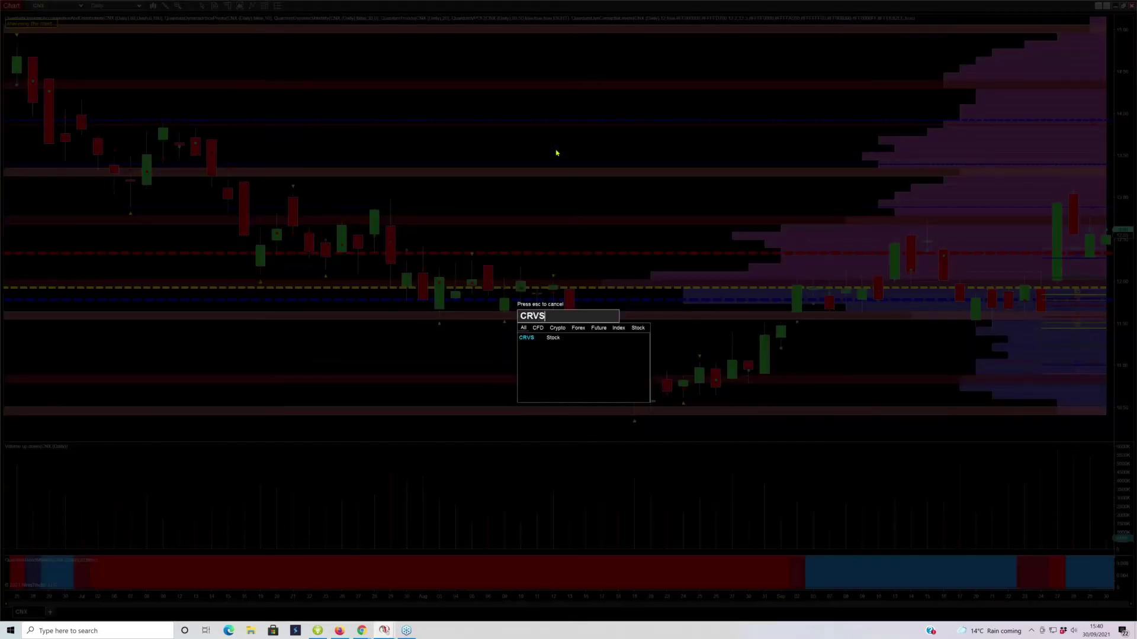
pyautogui.press('Return')
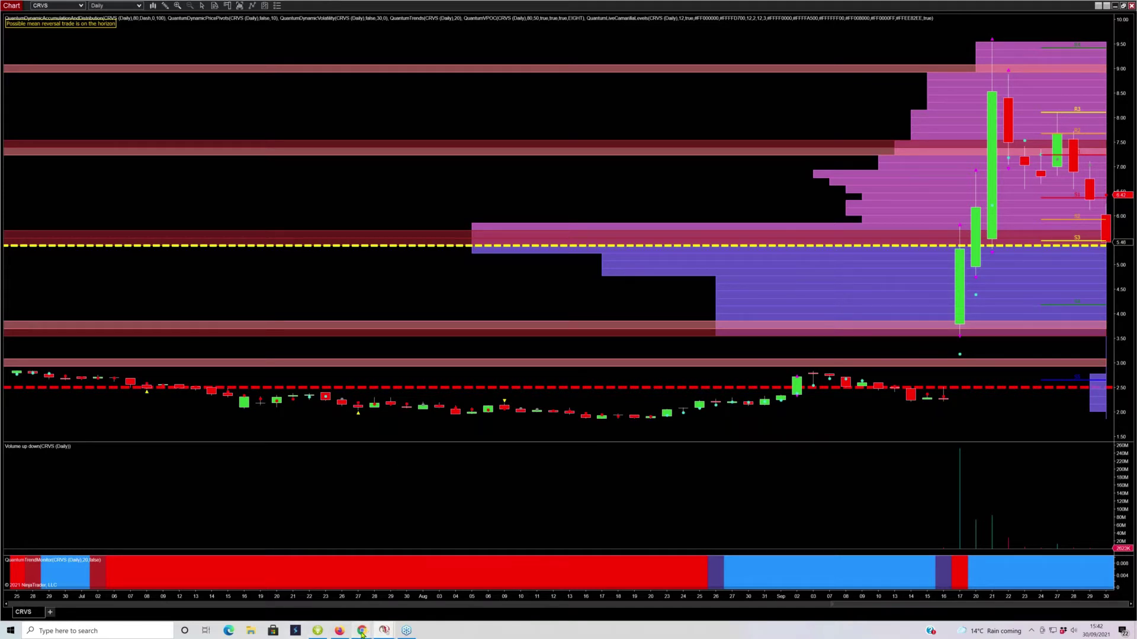
# - Switch back to the Chrome window with Finviz and view the headline of the open Bloomberg Businessweek article on insider trading
pyautogui.moveTo(361, 633)
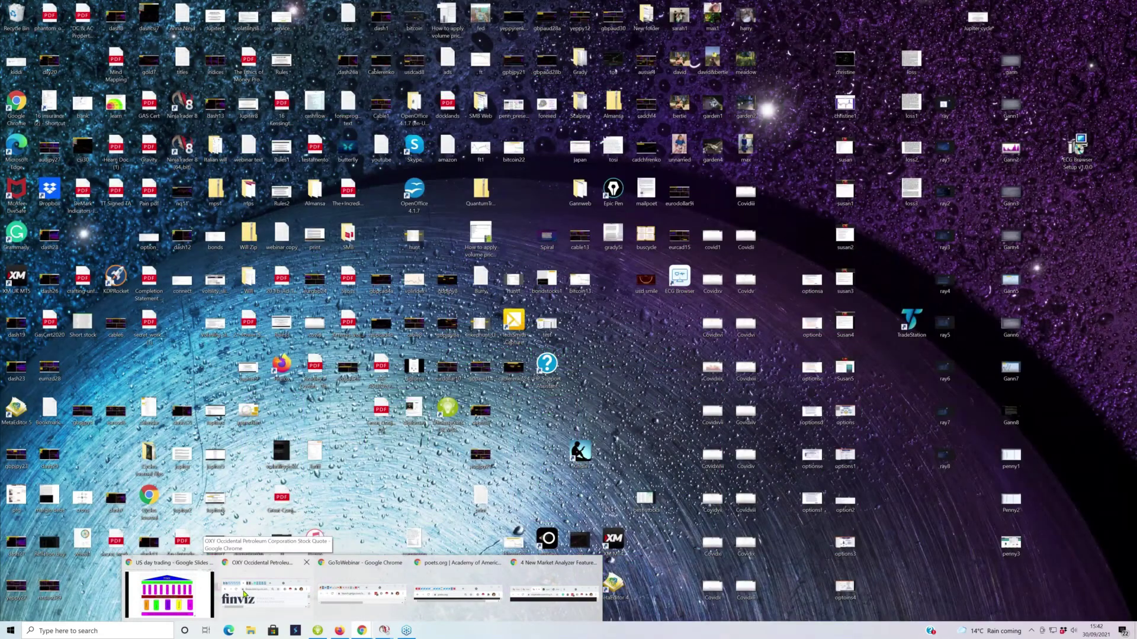
pyautogui.click(244, 594)
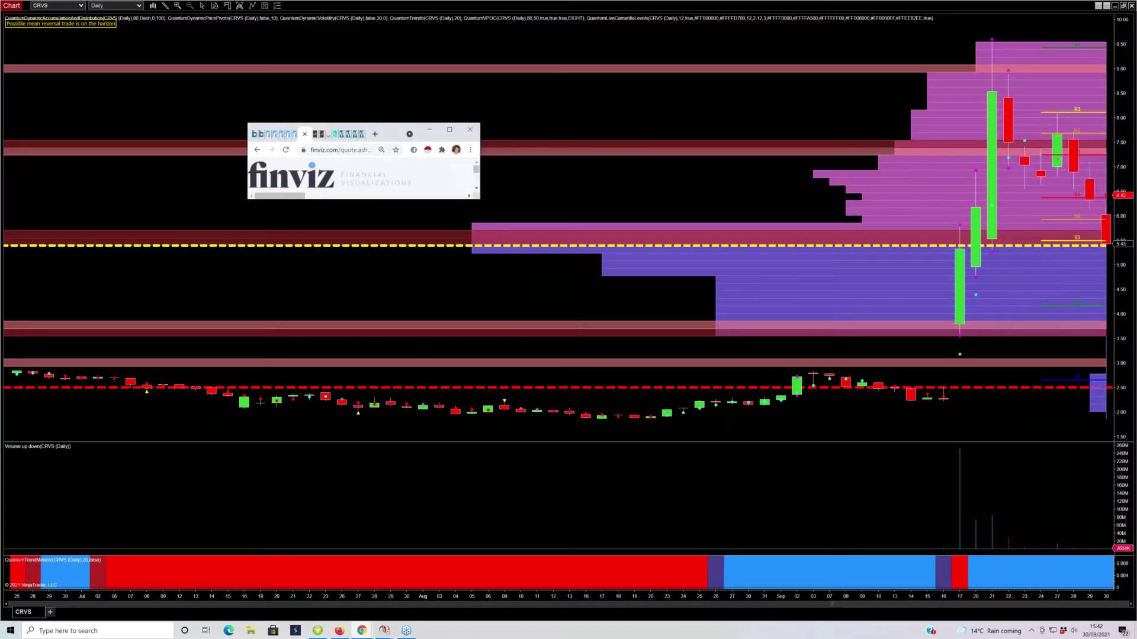
pyautogui.click(454, 132)
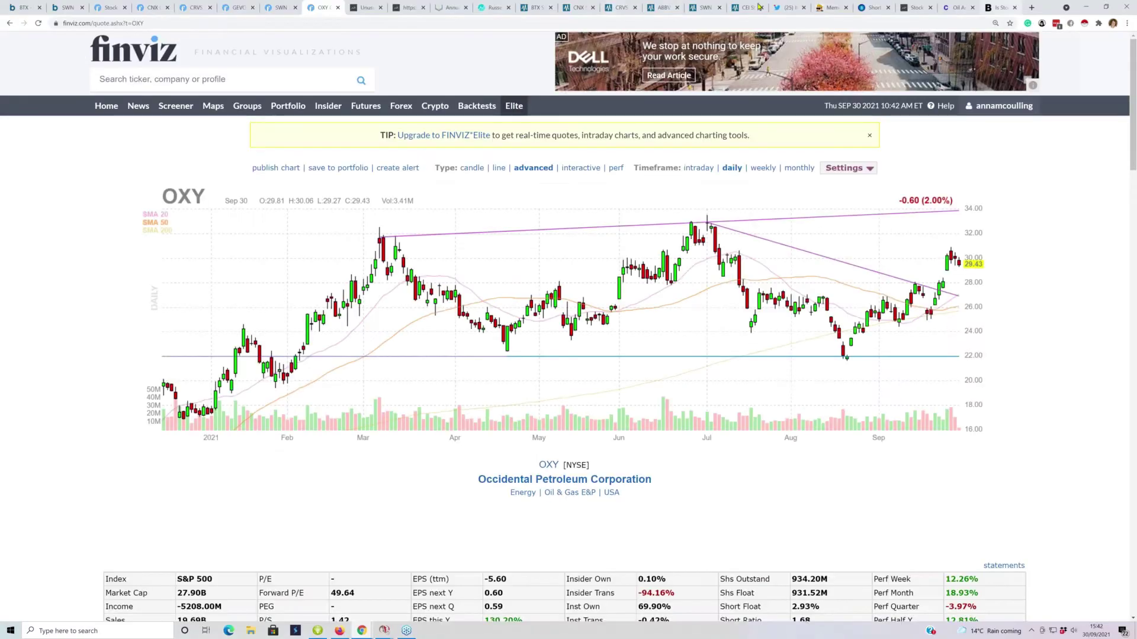
pyautogui.click(1000, 8)
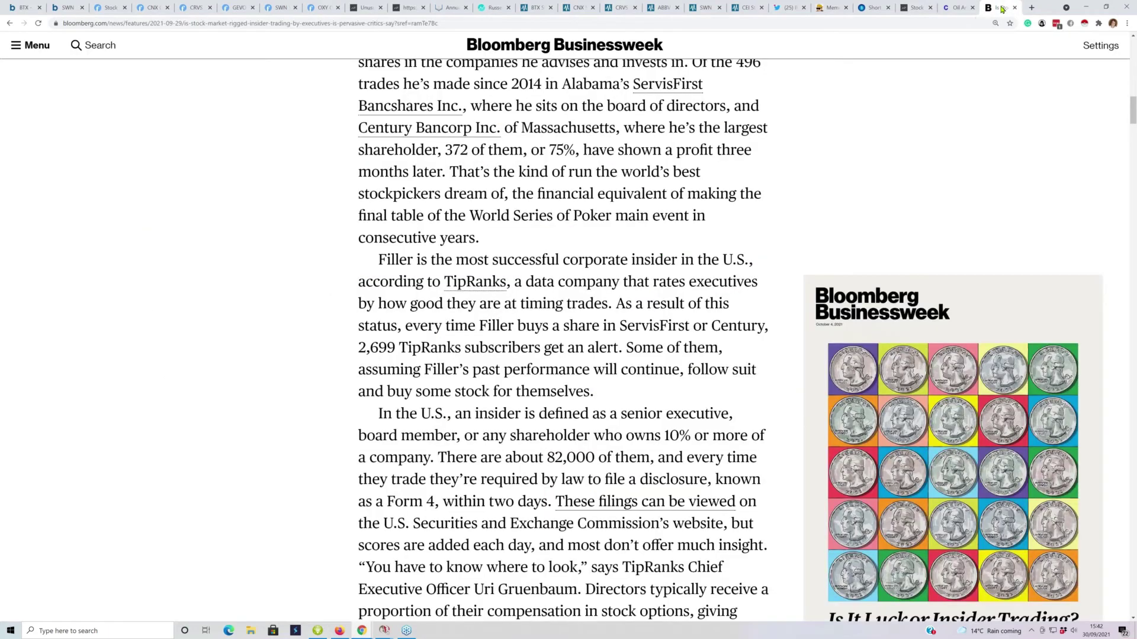
pyautogui.scroll(10, 655, 363)
pyautogui.scroll(8, 655, 364)
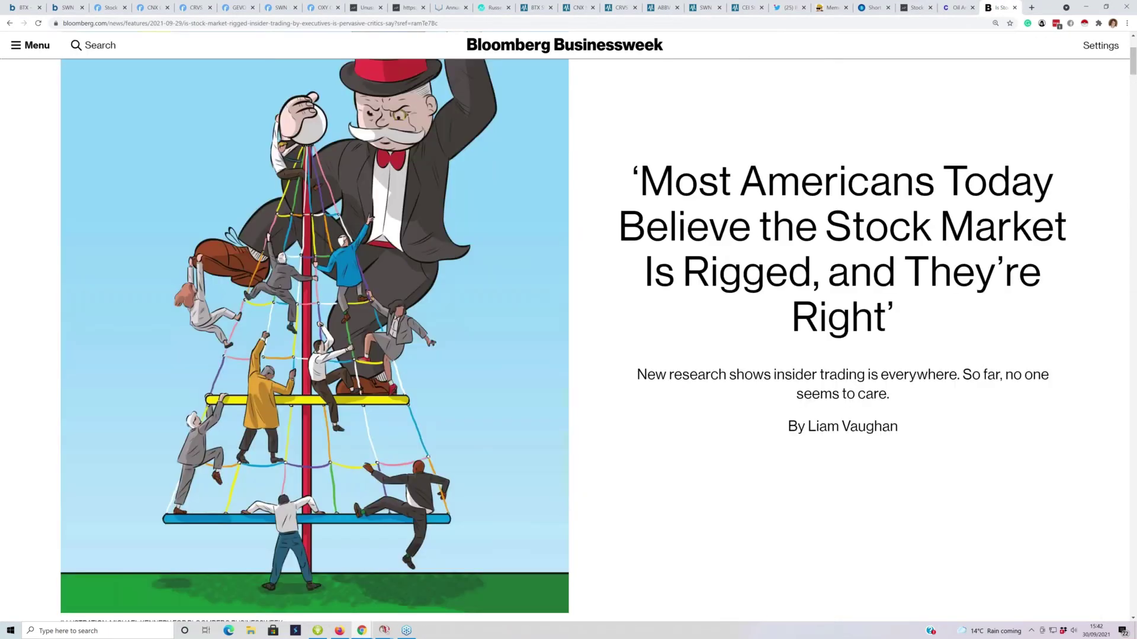
# - Read through the Bloomberg Businessweek article on insider trading, covering insider track records, Form 4 filings and the TipRanks analysis
pyautogui.scroll(-3, 644, 524)
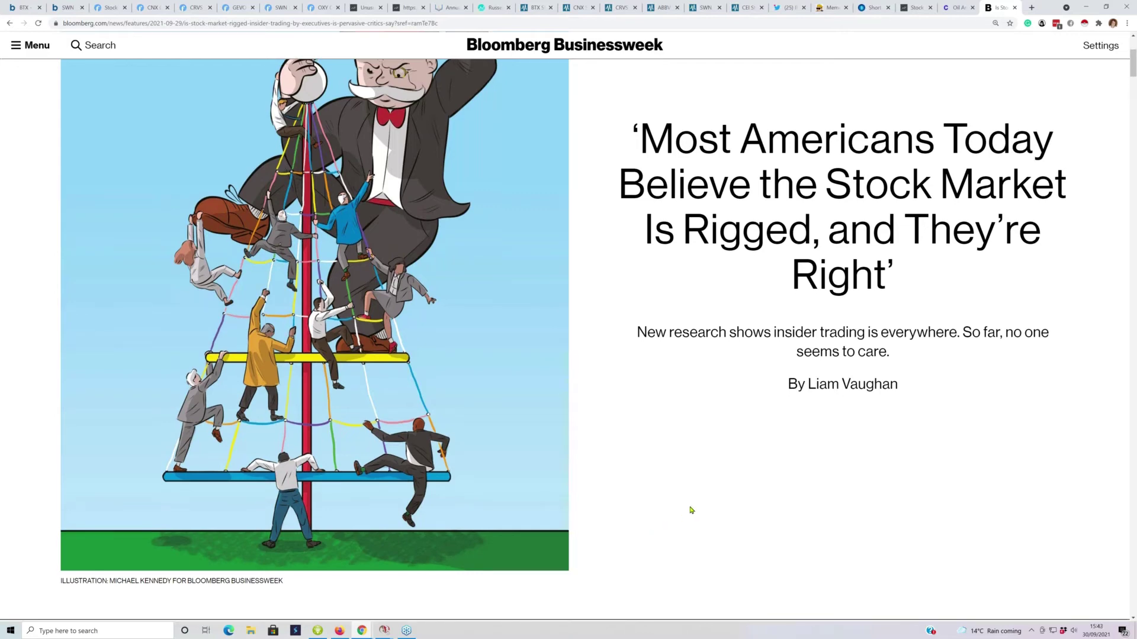
pyautogui.scroll(-6, 687, 515)
pyautogui.scroll(-3, 320, 456)
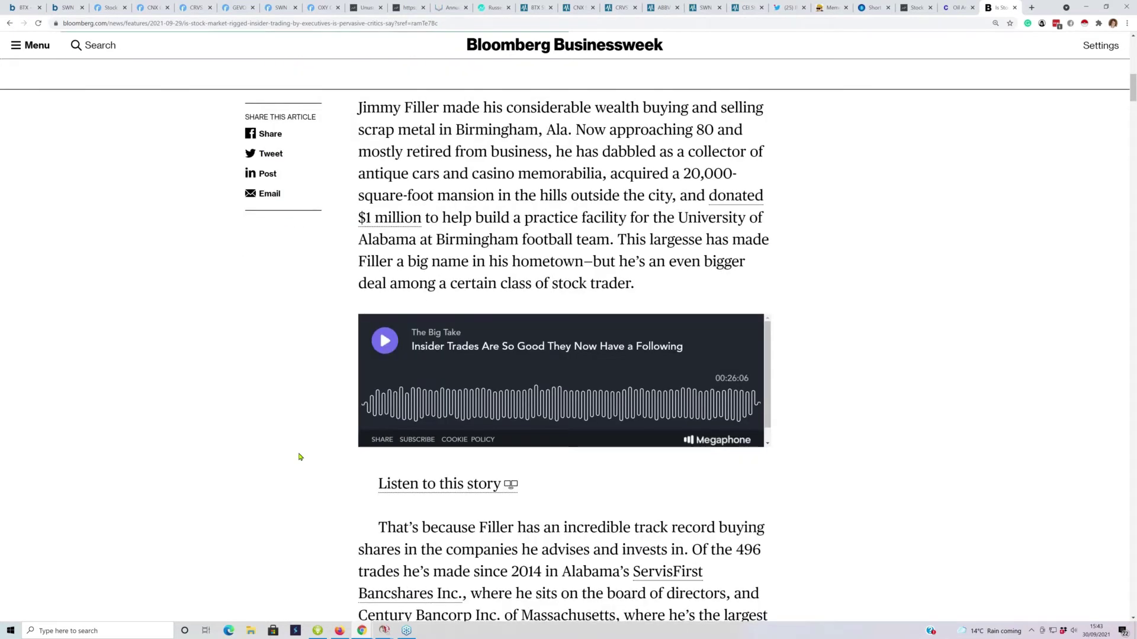
pyautogui.scroll(-2, 300, 457)
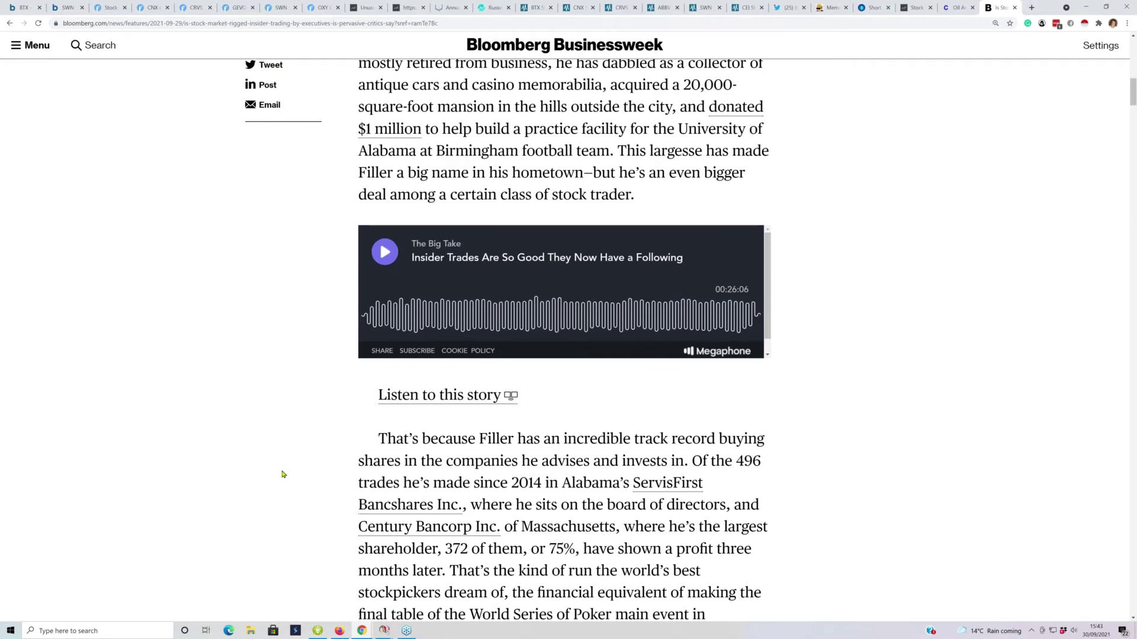
pyautogui.scroll(-2, 282, 474)
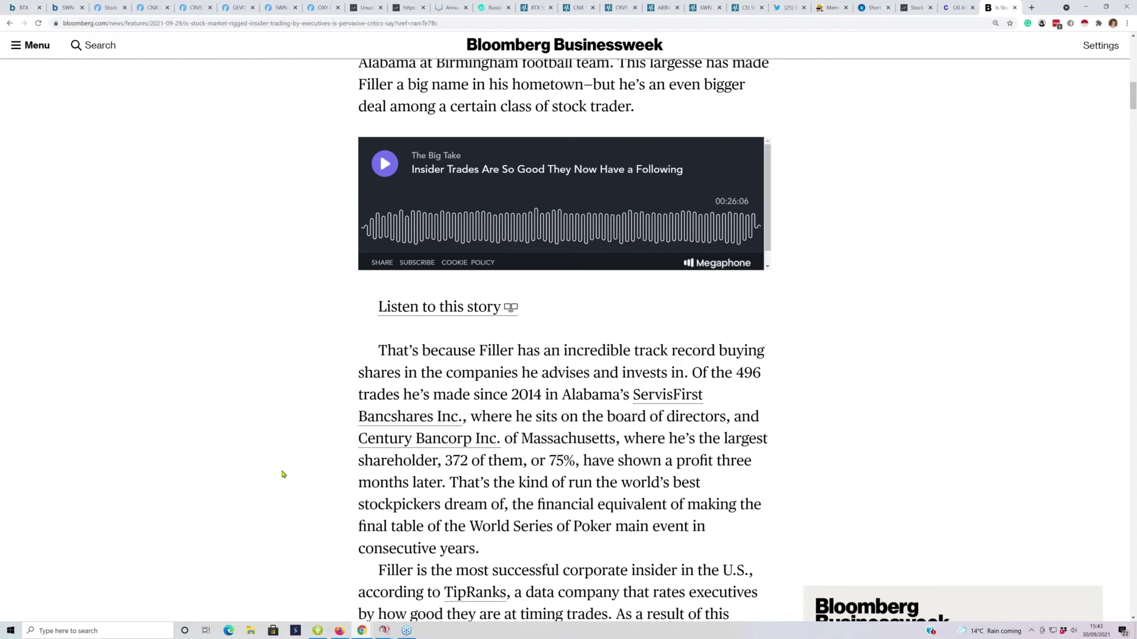
pyautogui.scroll(-2, 282, 475)
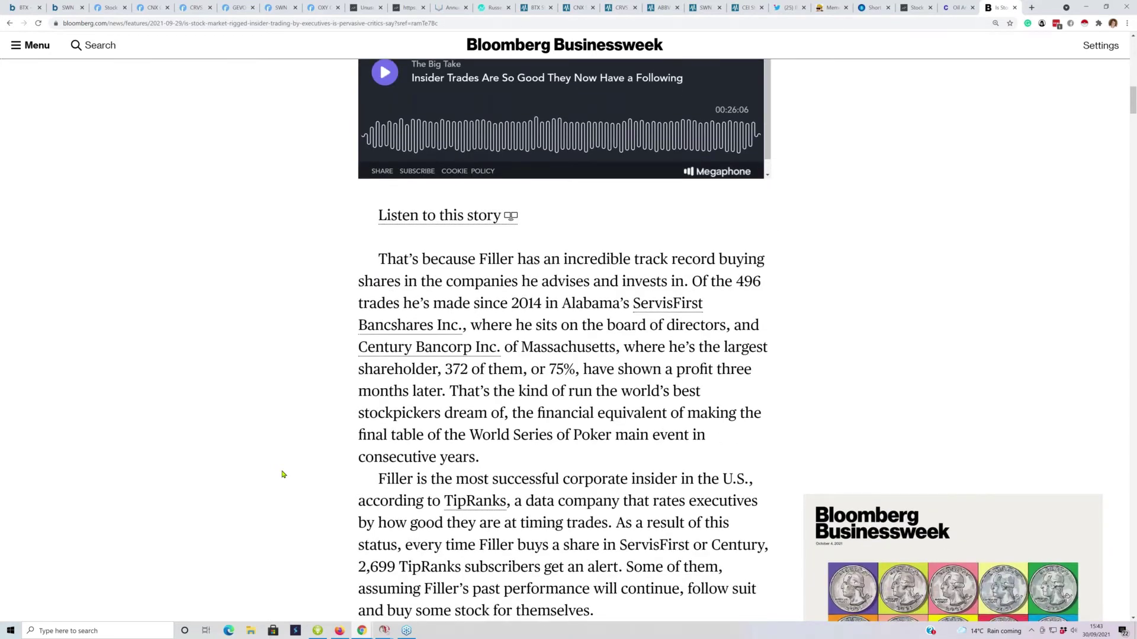
pyautogui.scroll(-2, 282, 474)
pyautogui.scroll(-2, 283, 474)
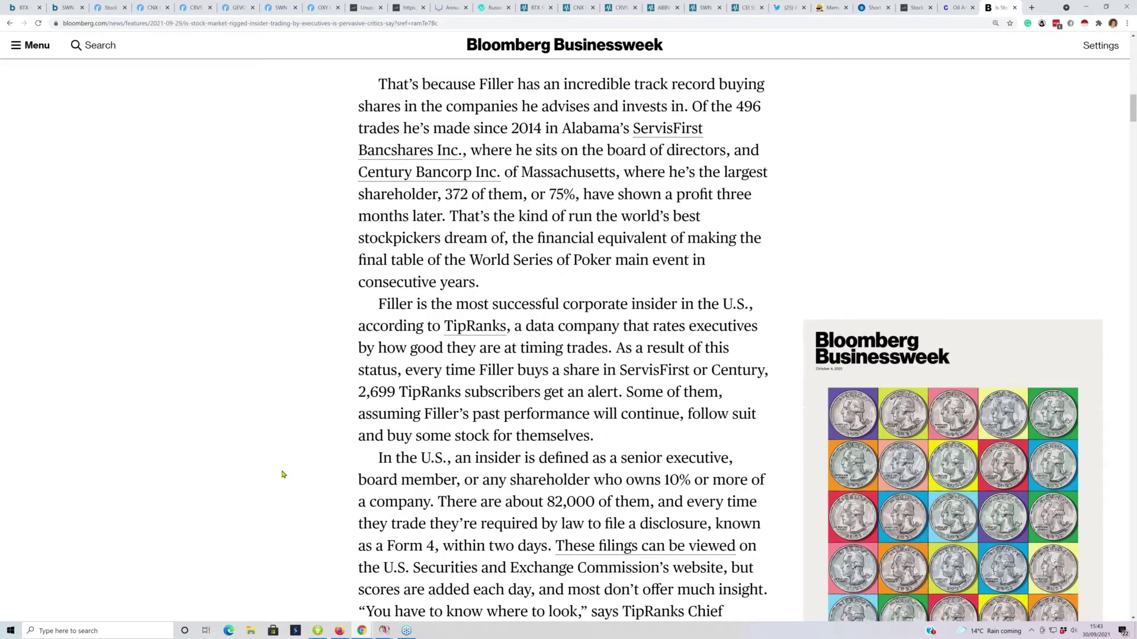
pyautogui.scroll(-3, 282, 474)
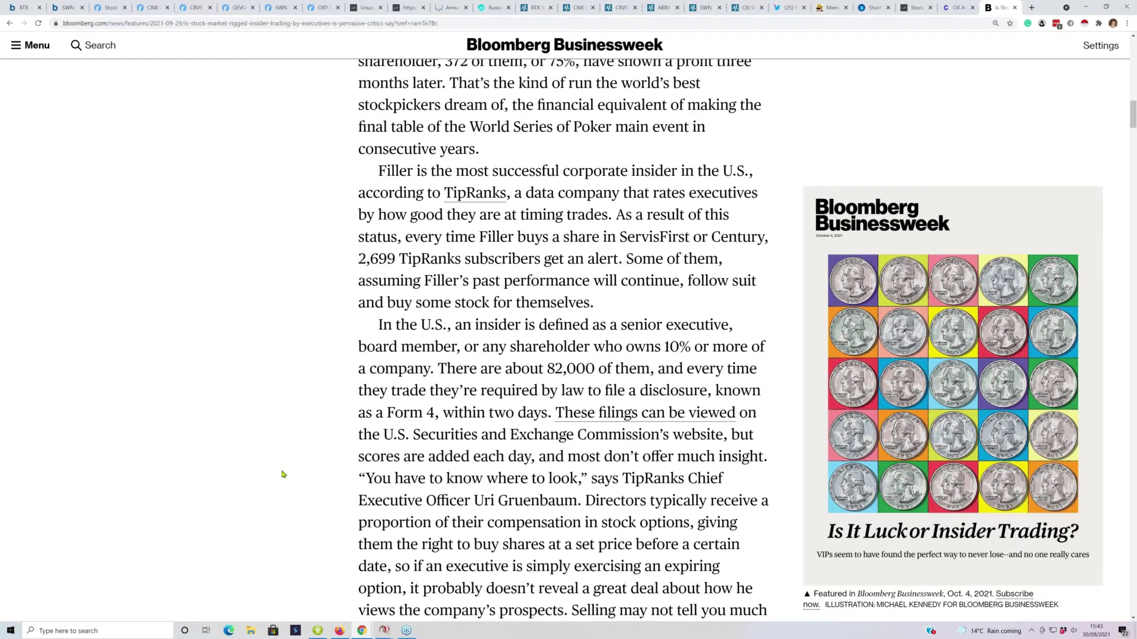
pyautogui.scroll(-1, 282, 475)
pyautogui.scroll(-4, 282, 475)
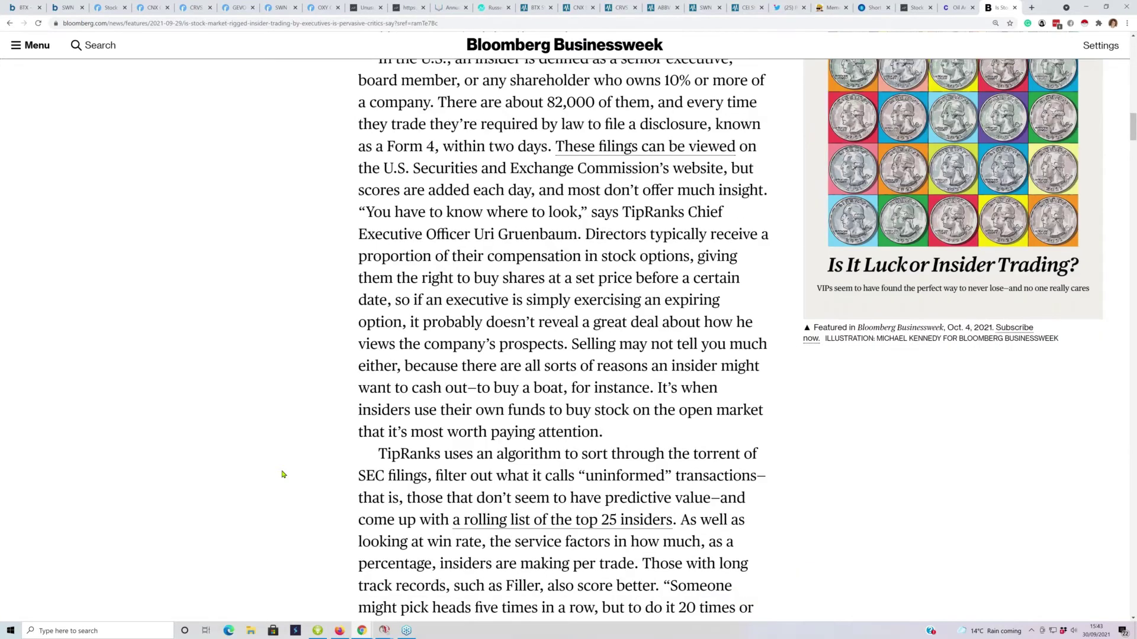
pyautogui.scroll(-1, 283, 475)
pyautogui.scroll(-2, 283, 475)
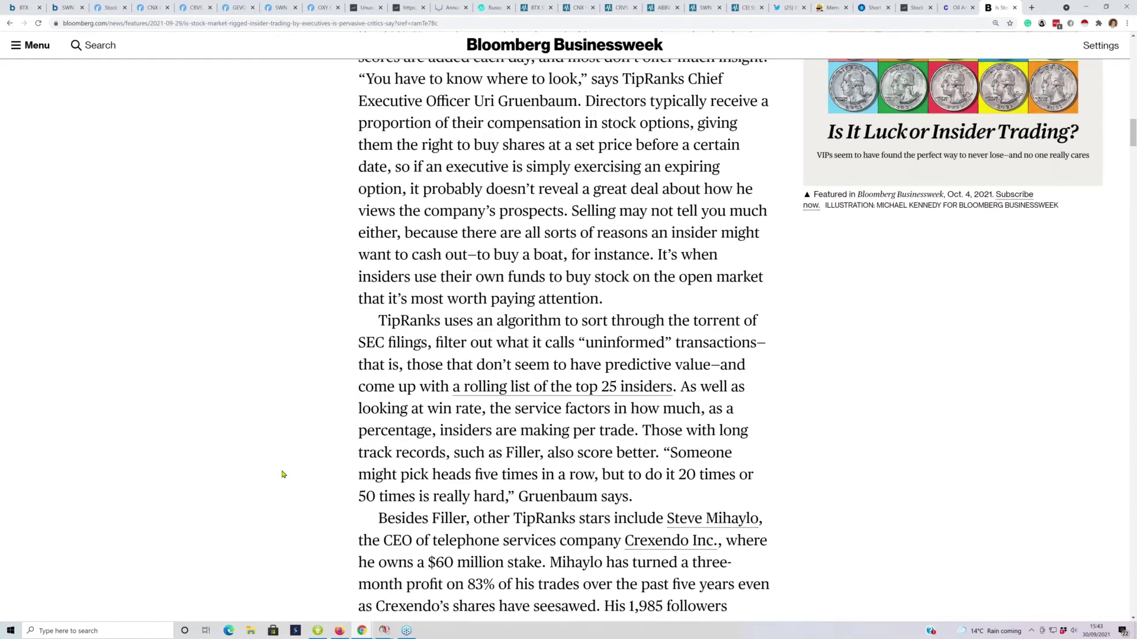
pyautogui.scroll(-2, 282, 475)
pyautogui.scroll(-2, 282, 475)
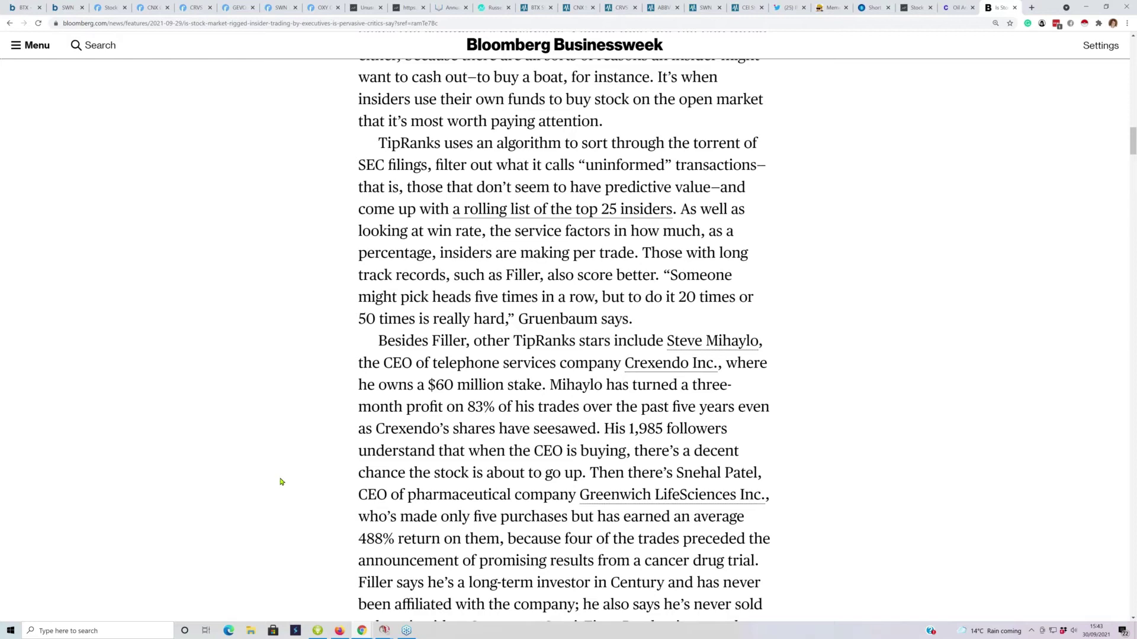
pyautogui.scroll(-1, 282, 482)
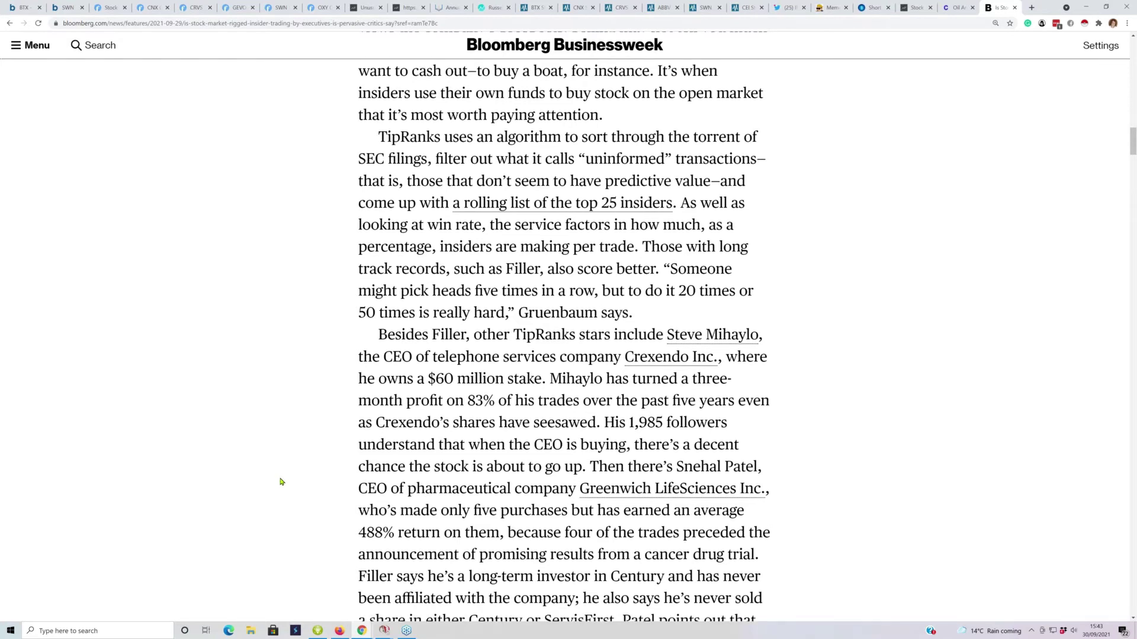
pyautogui.scroll(-1, 282, 482)
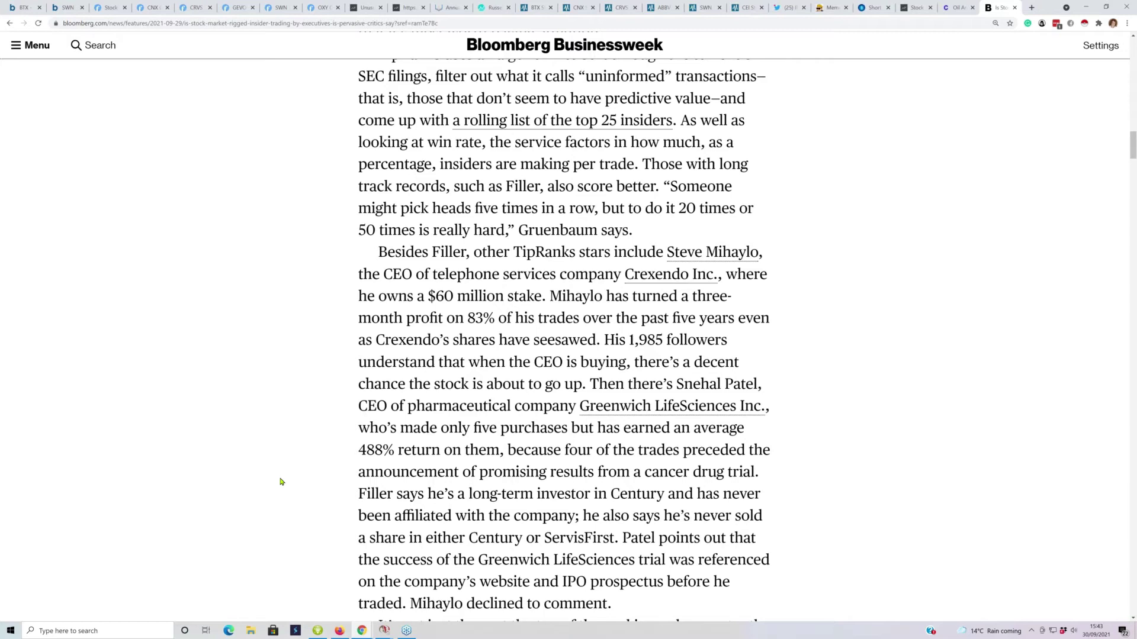
pyautogui.scroll(-1, 284, 482)
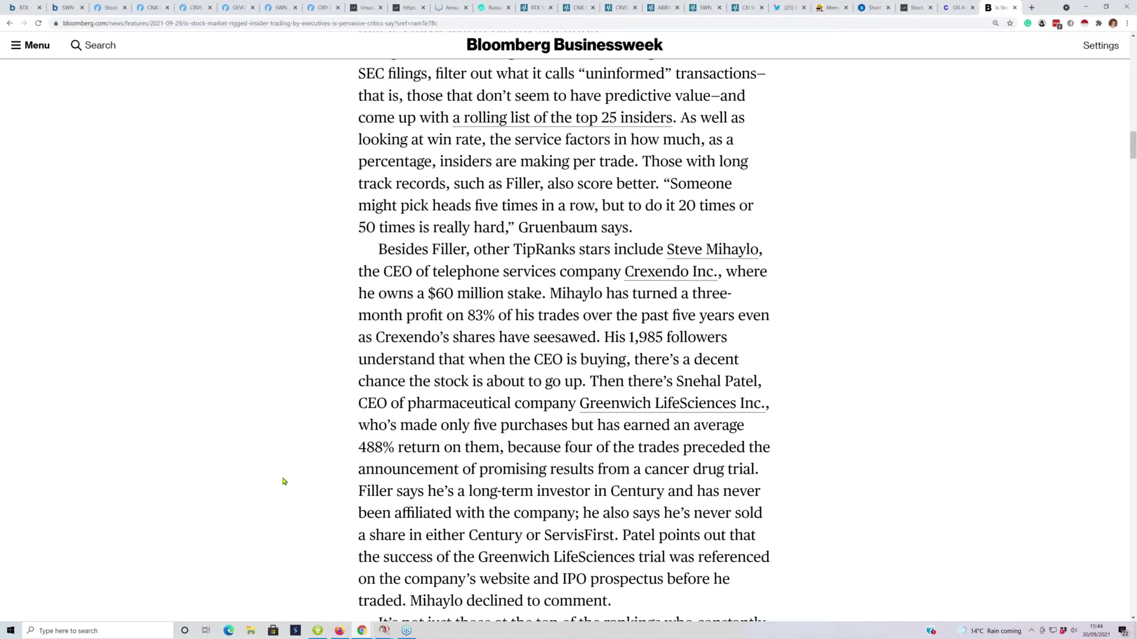
pyautogui.scroll(-2, 284, 482)
pyautogui.scroll(-1, 283, 480)
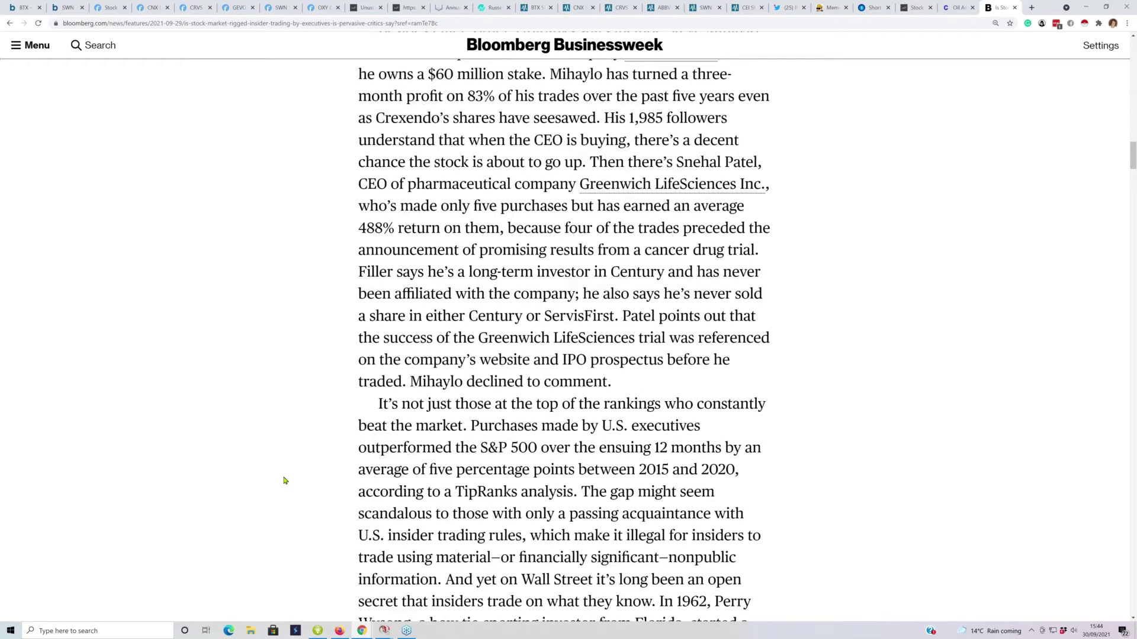
pyautogui.scroll(-1, 284, 481)
pyautogui.scroll(-2, 284, 481)
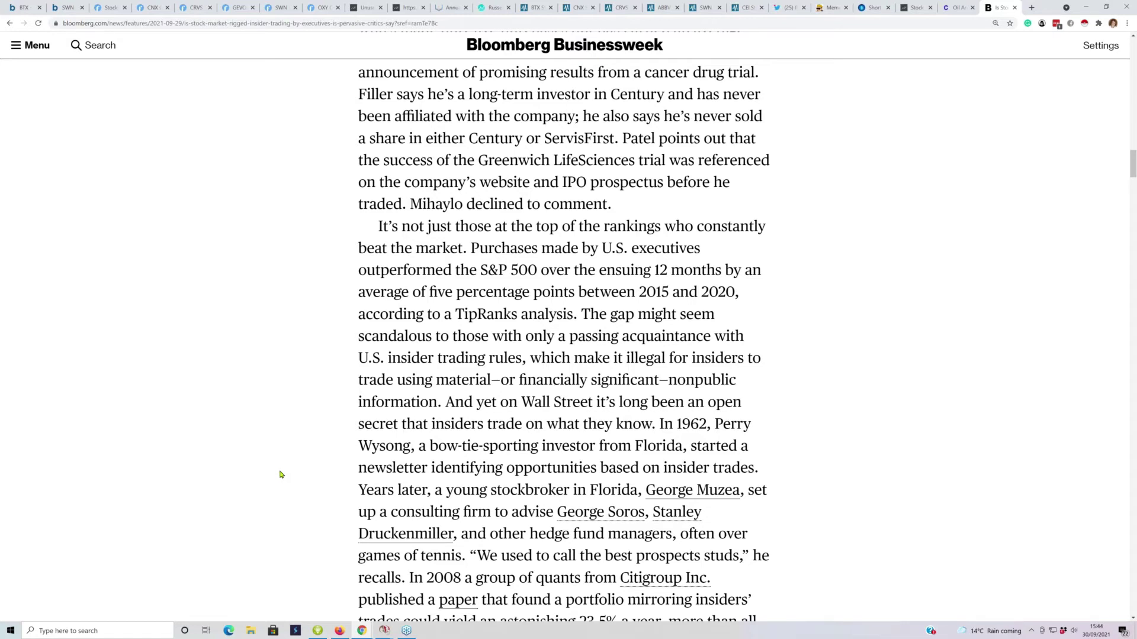
# - Examine Corvus Pharmaceuticals' insider trades and institutional ownership on MarketBeat, ending on the insider trades page
pyautogui.click(618, 7)
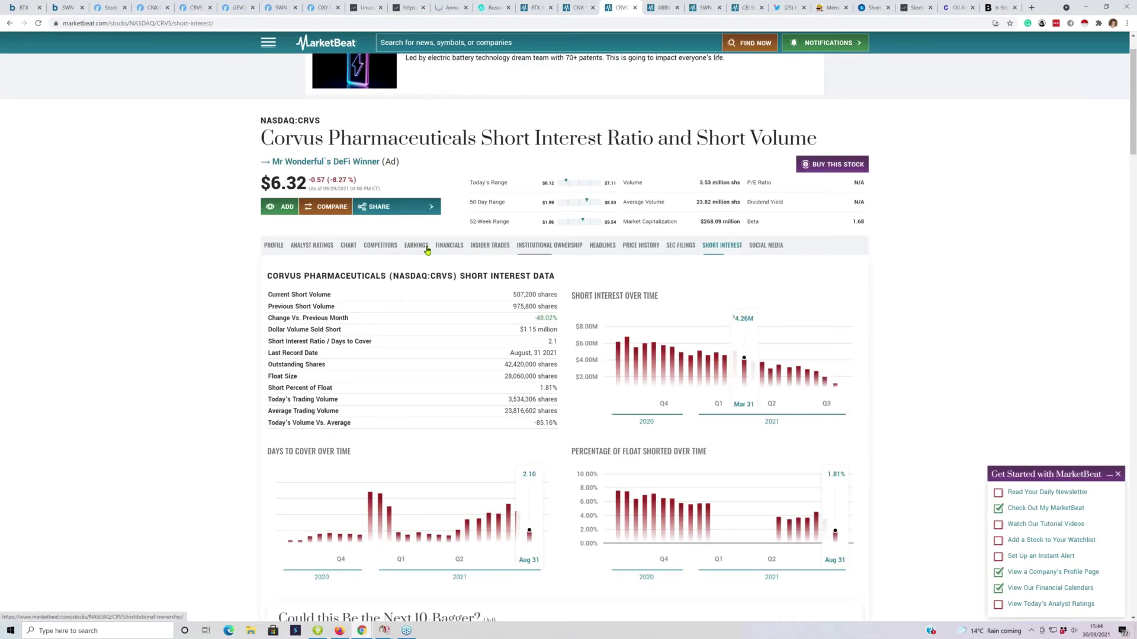
pyautogui.click(501, 247)
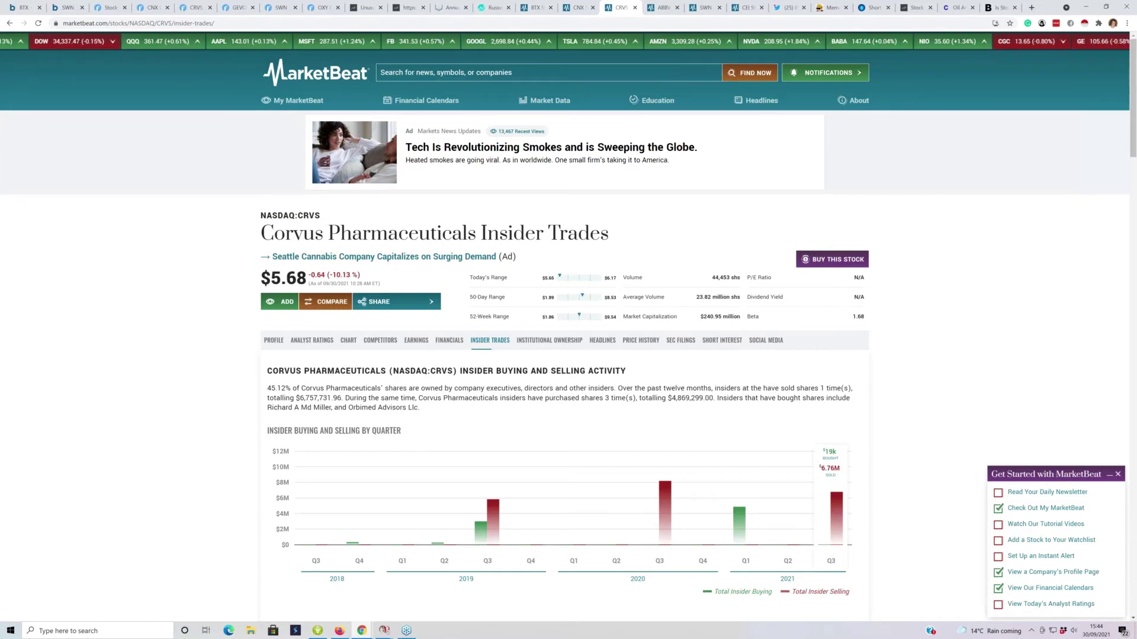
pyautogui.click(548, 341)
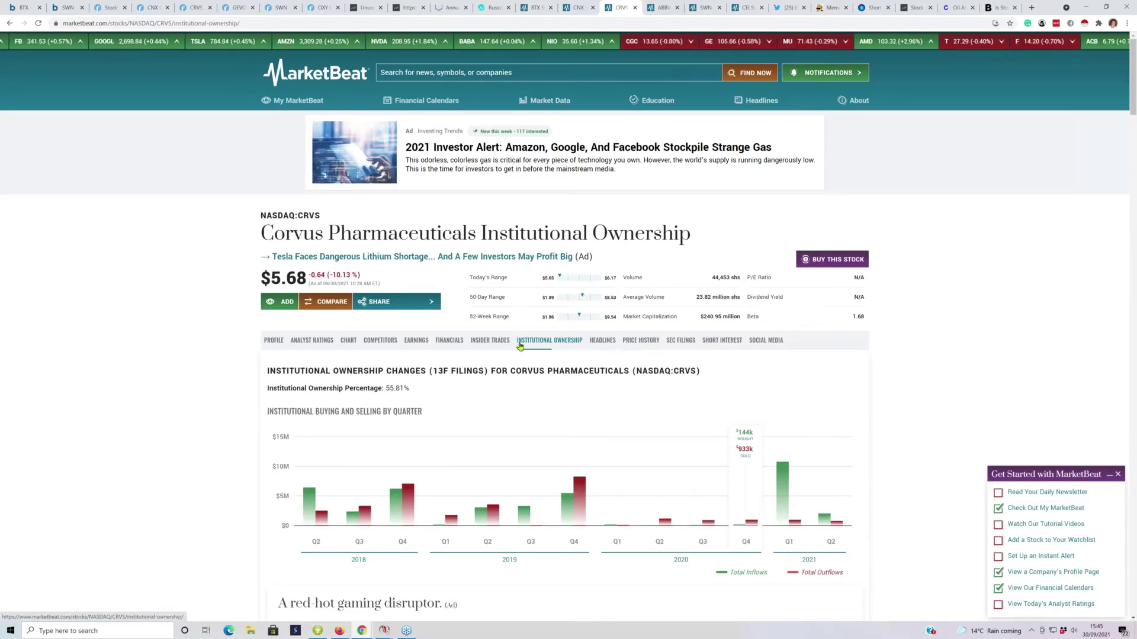
pyautogui.click(489, 342)
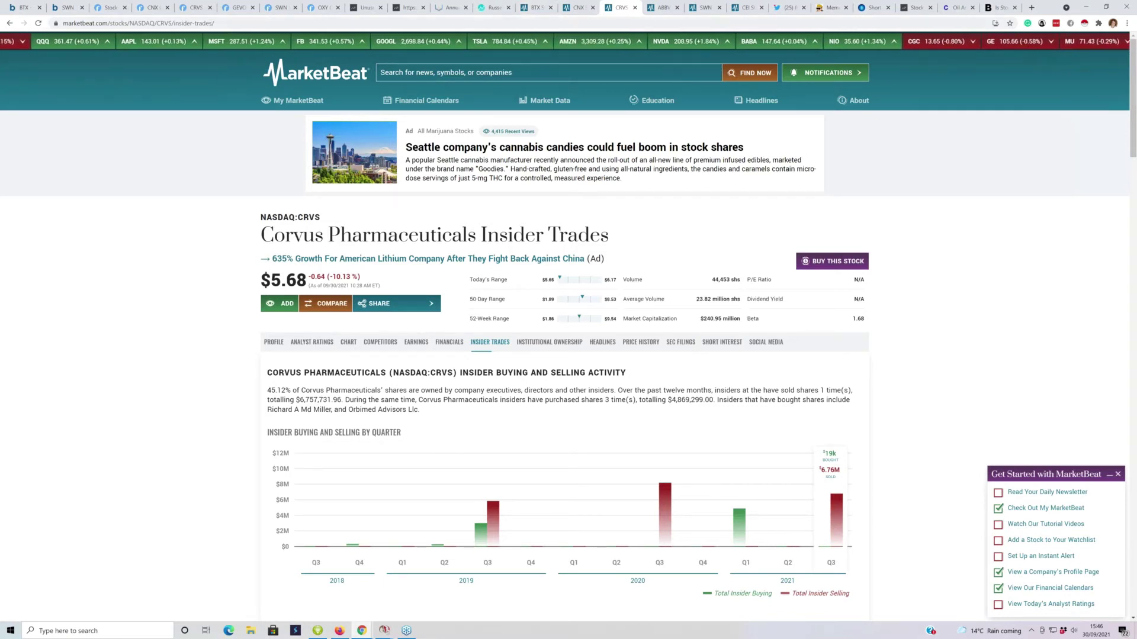
# - Check the CRVS daily chart in NinjaTrader and return to the maximized Chrome window with the MarketBeat insider trades page
pyautogui.click(1106, 7)
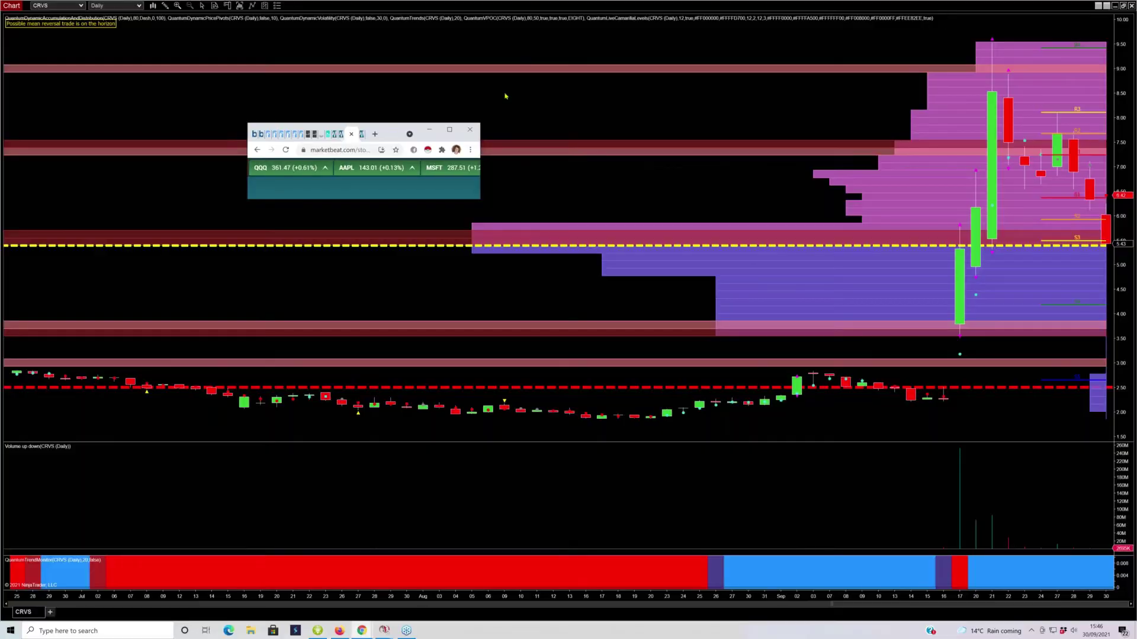
pyautogui.click(557, 188)
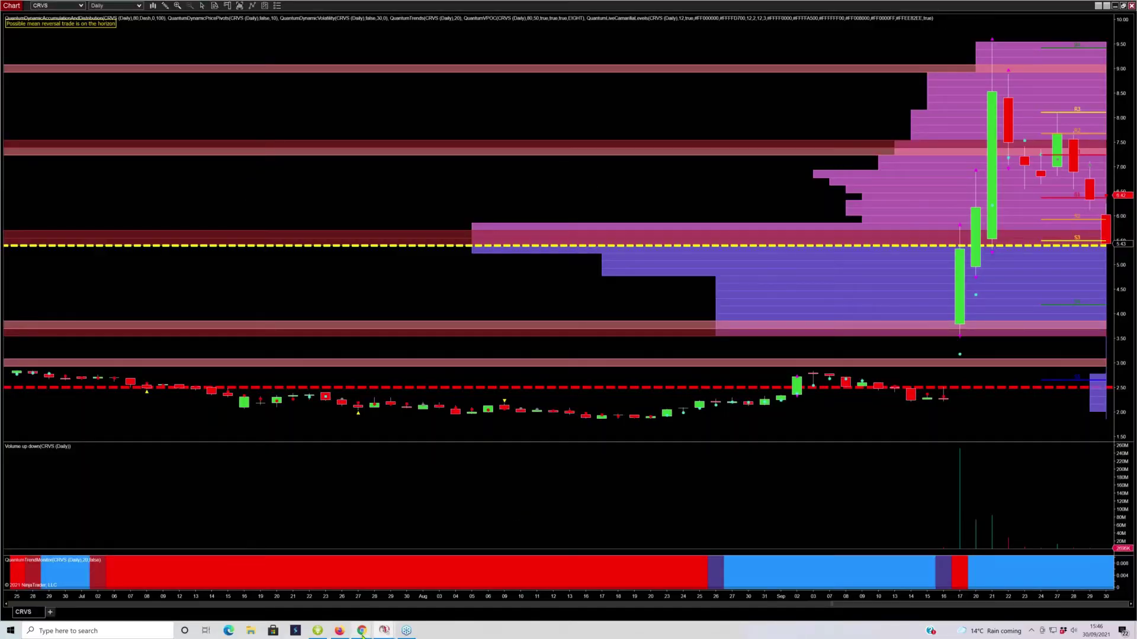
pyautogui.moveTo(363, 635)
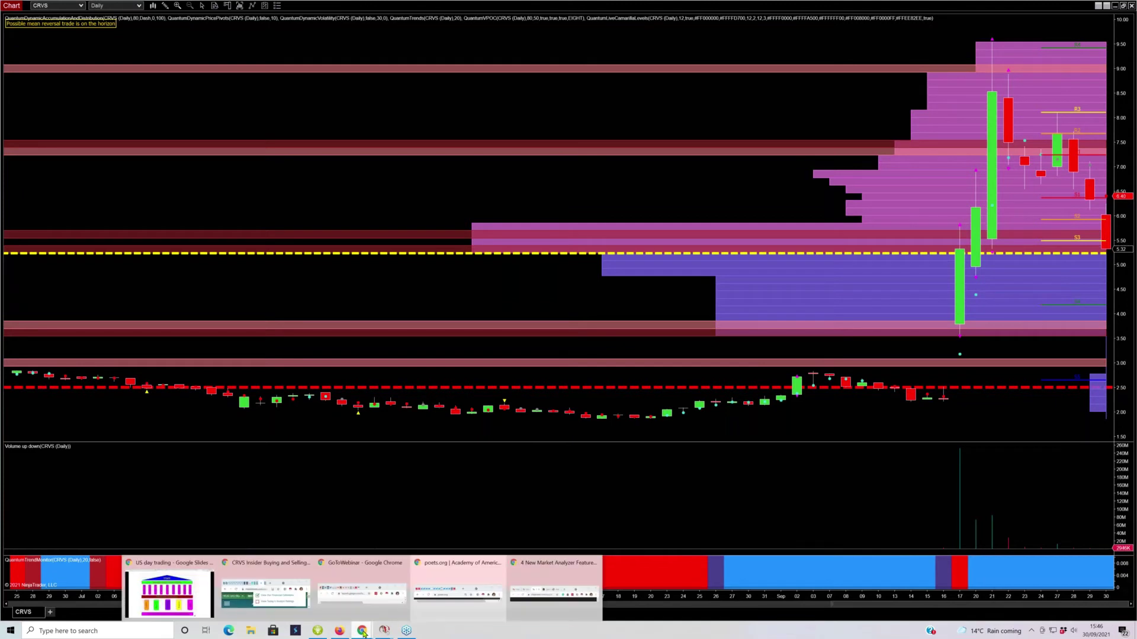
pyautogui.click(265, 592)
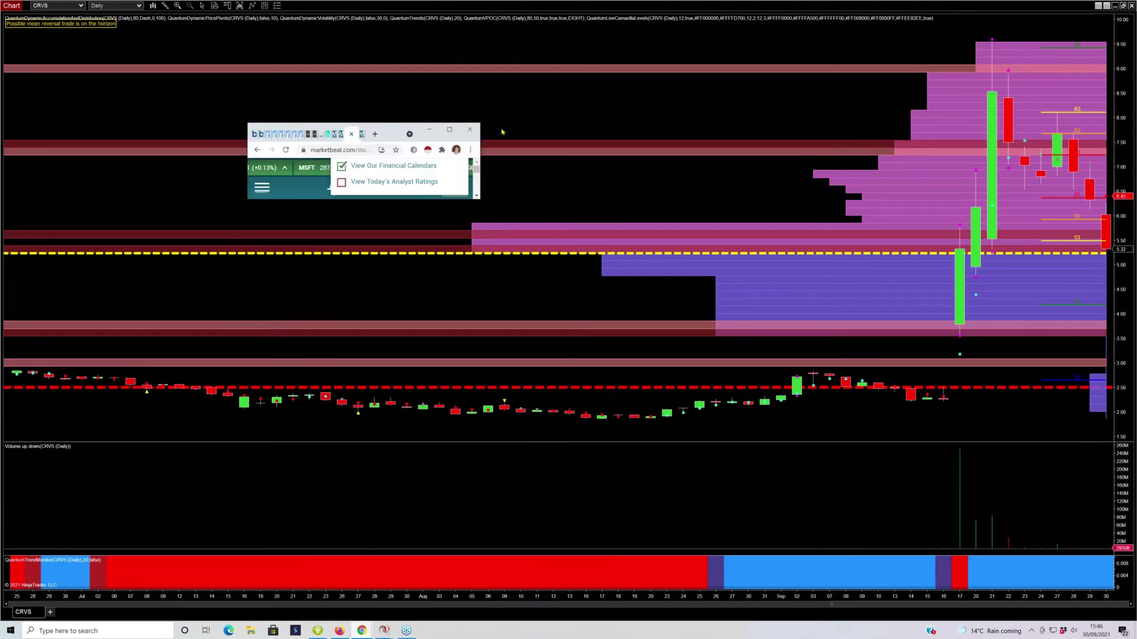
pyautogui.click(448, 130)
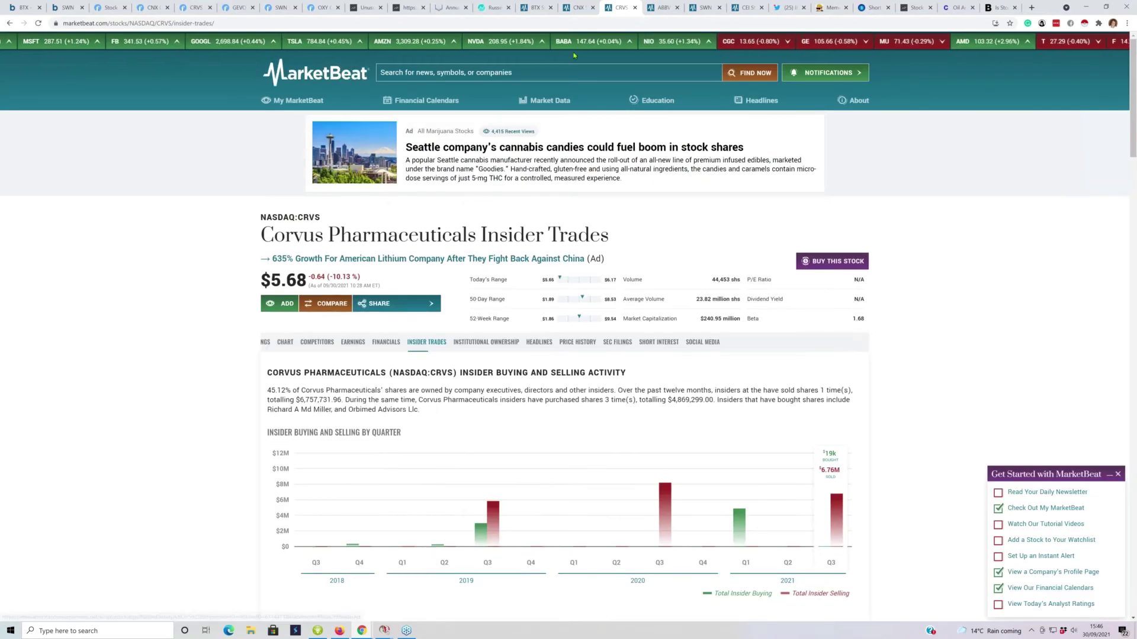
pyautogui.click(524, 70)
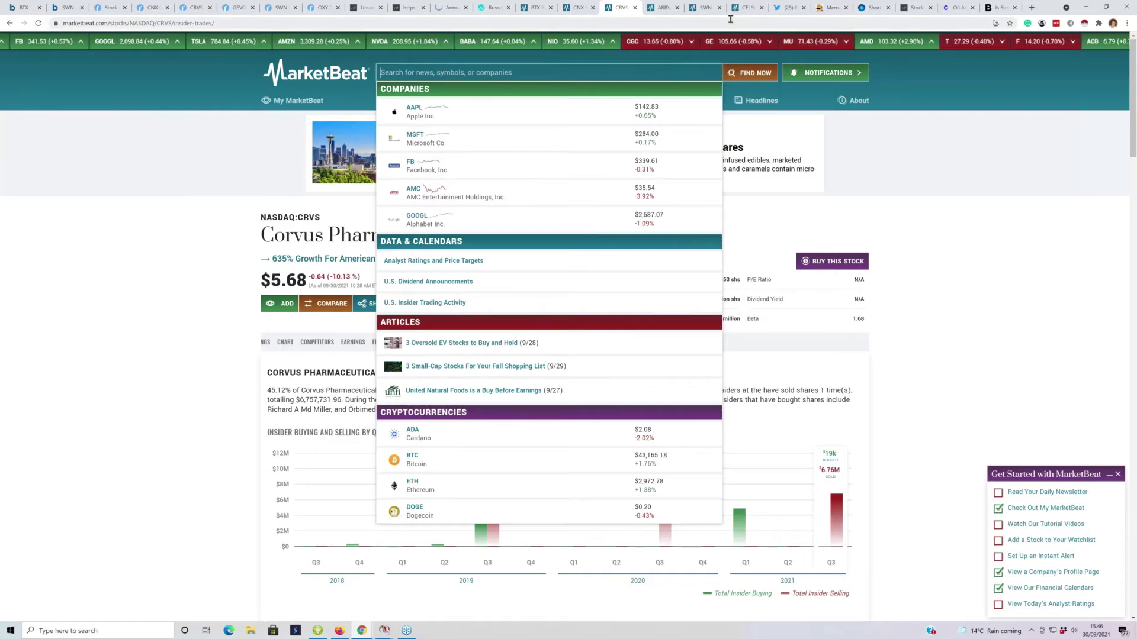
# - View the GEVO quote page on Finviz and load the GEVO stock into the NinjaTrader daily chart
pyautogui.click(237, 8)
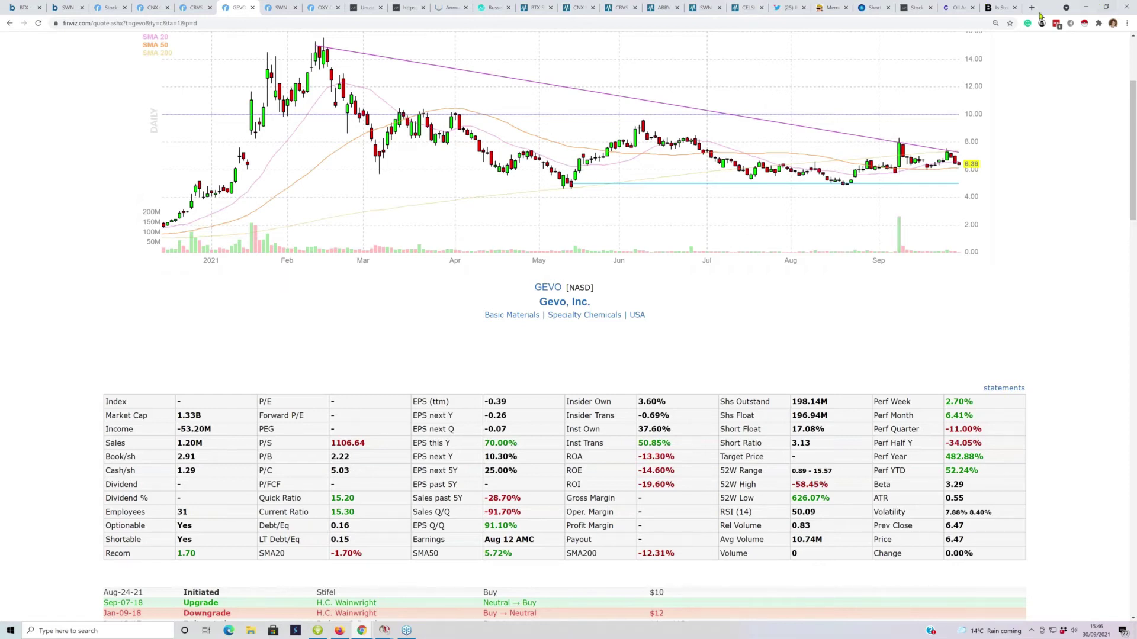
pyautogui.click(1087, 8)
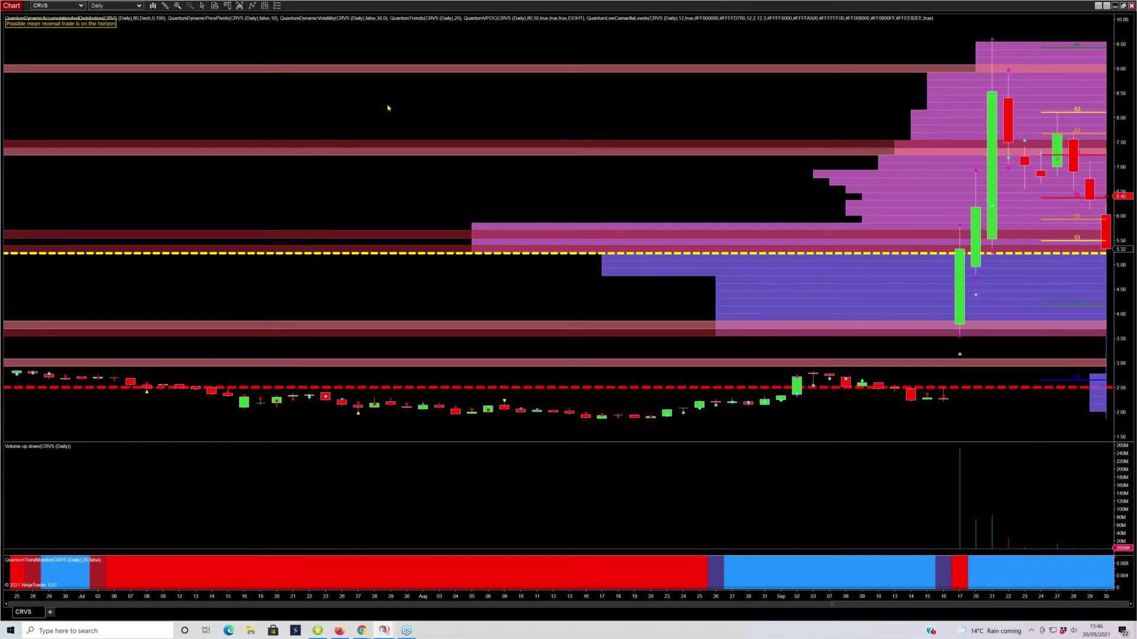
pyautogui.write('GEVO')
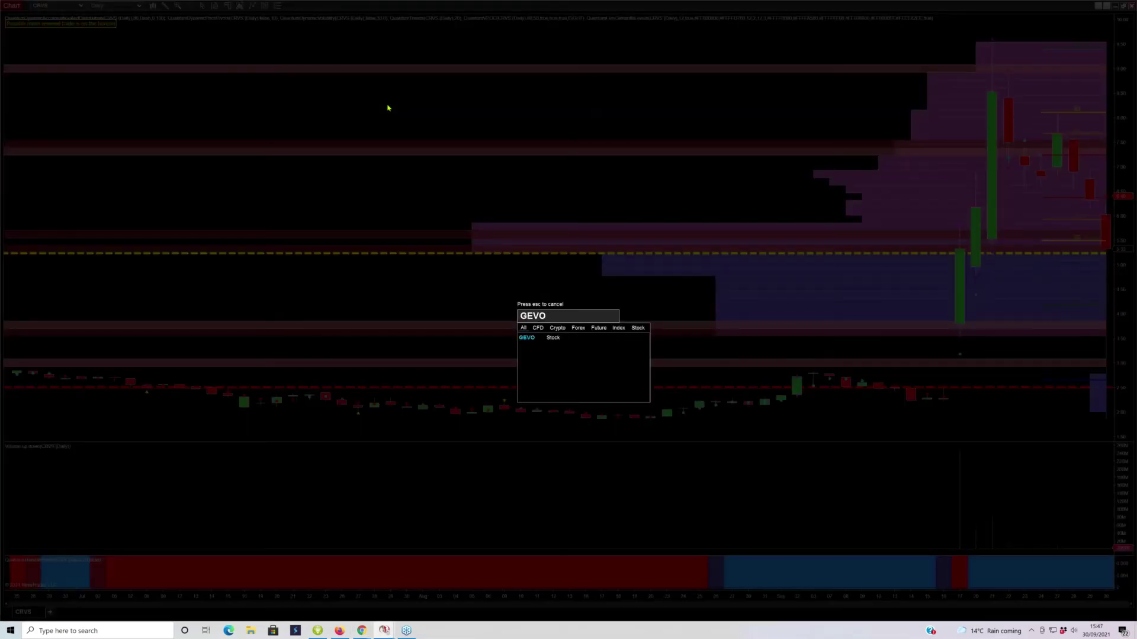
pyautogui.press('Return')
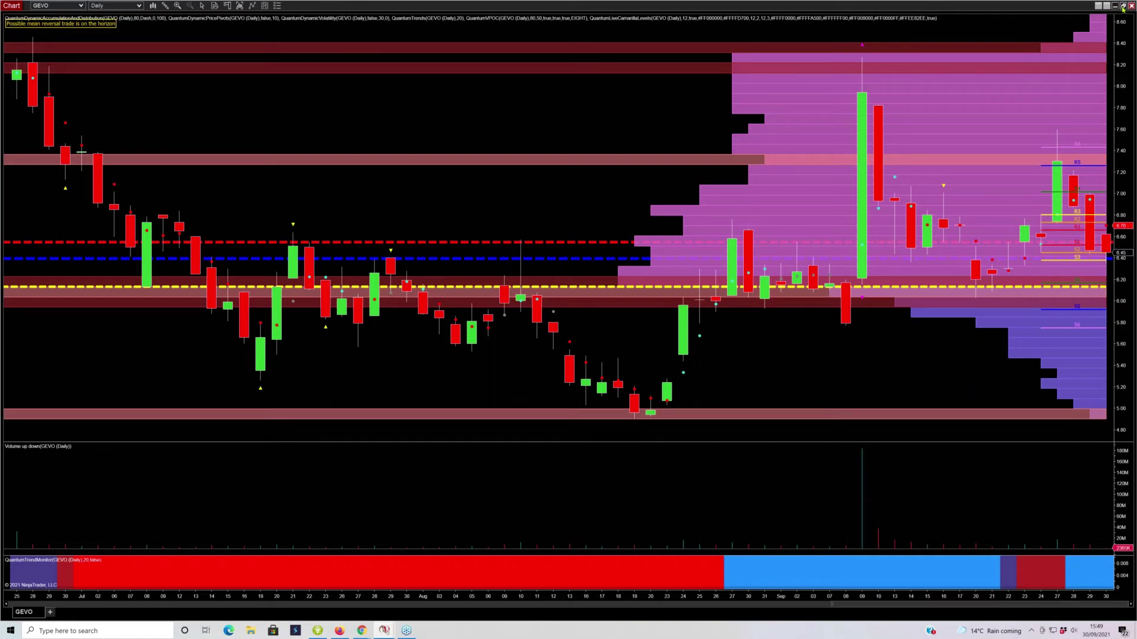
# - Restore the GEVO chart to its place among the tiled NinjaTrader charts and switch to the MetaTrader window
pyautogui.click(1123, 6)
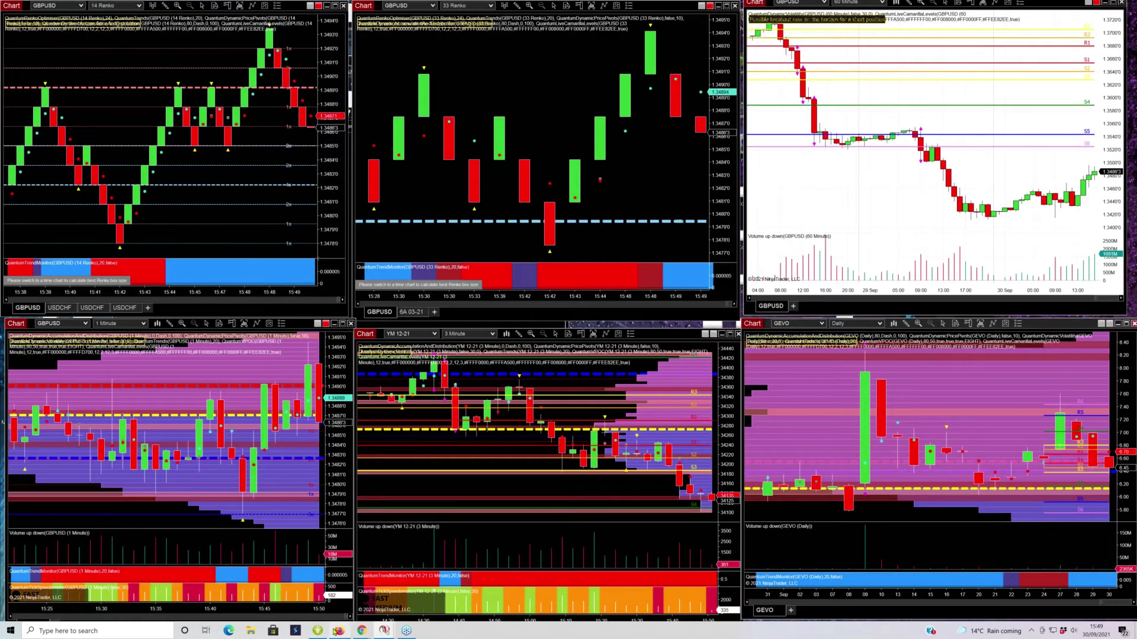
pyautogui.click(337, 631)
pyautogui.moveTo(833, 541)
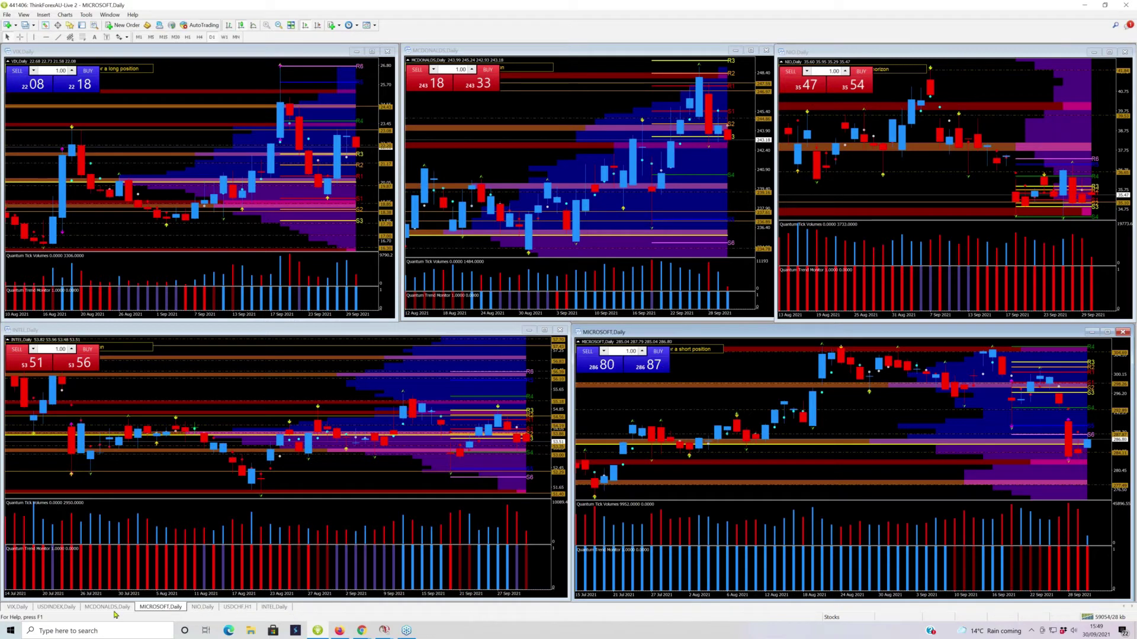
# - Bring up the USDINDEX daily chart, maximize it and enlarge its tick volume pane by lowering the divider above the trend monitor
pyautogui.click(236, 607)
pyautogui.click(781, 125)
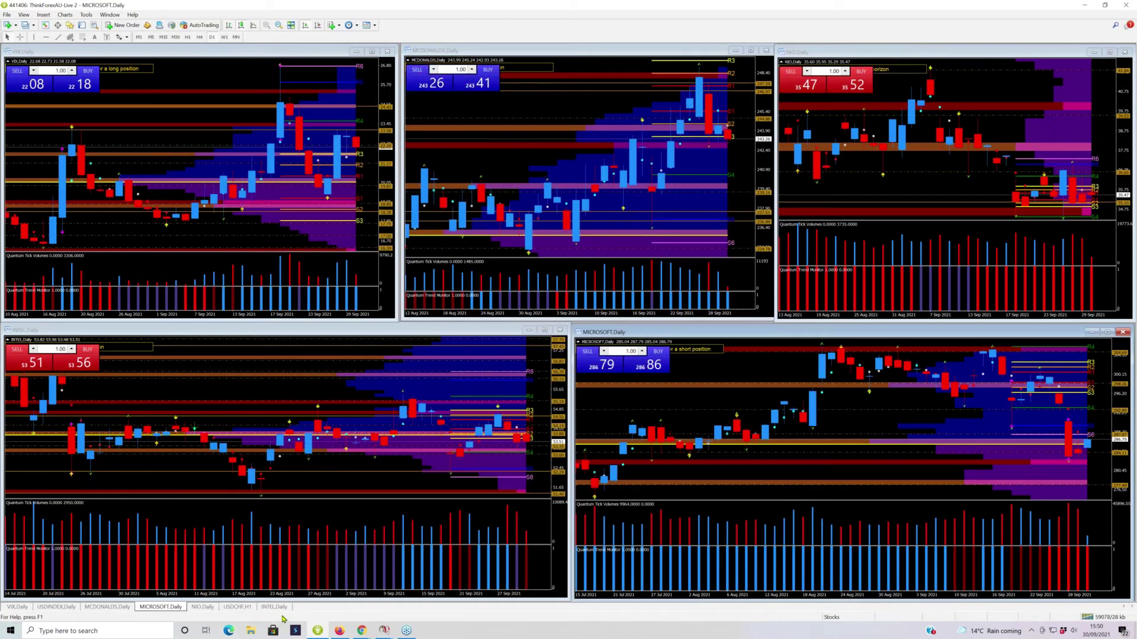
pyautogui.click(53, 608)
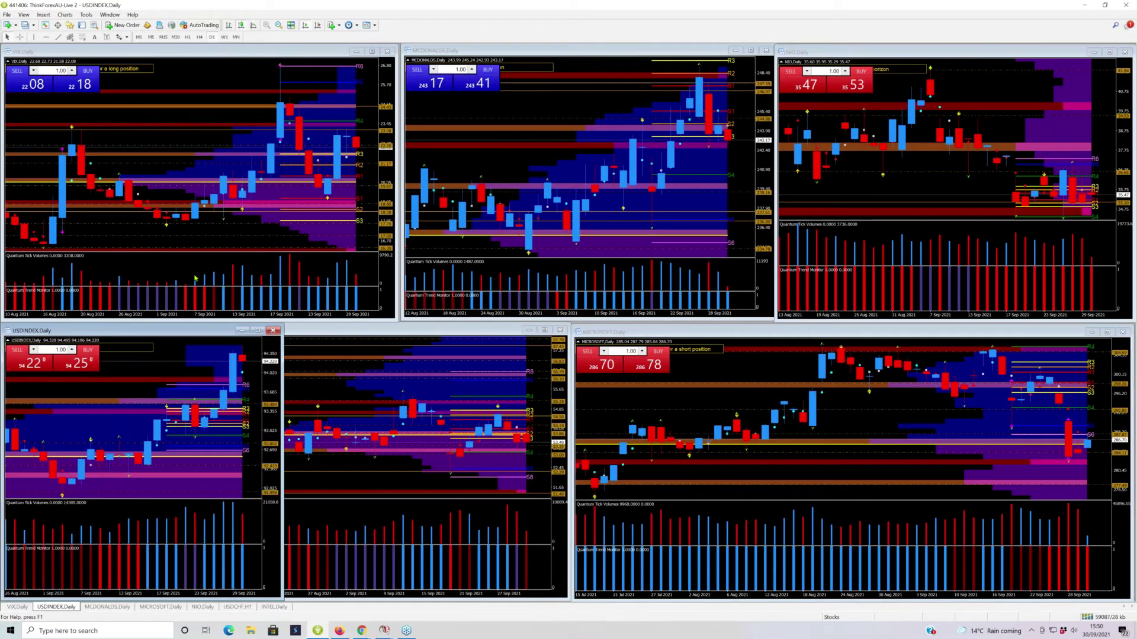
pyautogui.click(257, 330)
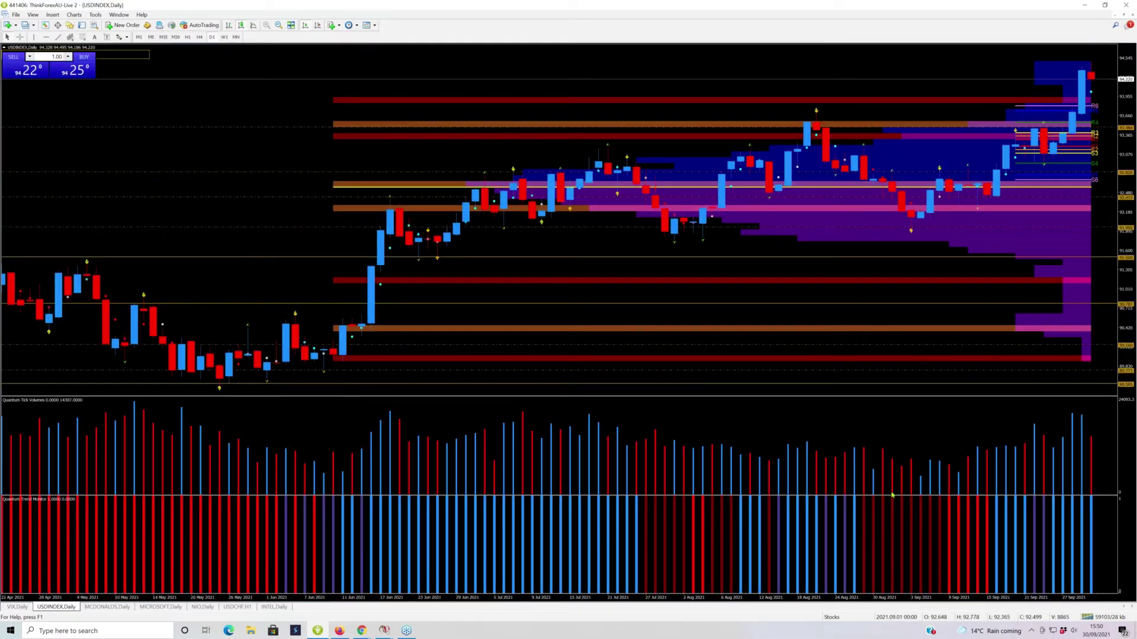
pyautogui.moveTo(891, 496); pyautogui.dragTo(888, 546)
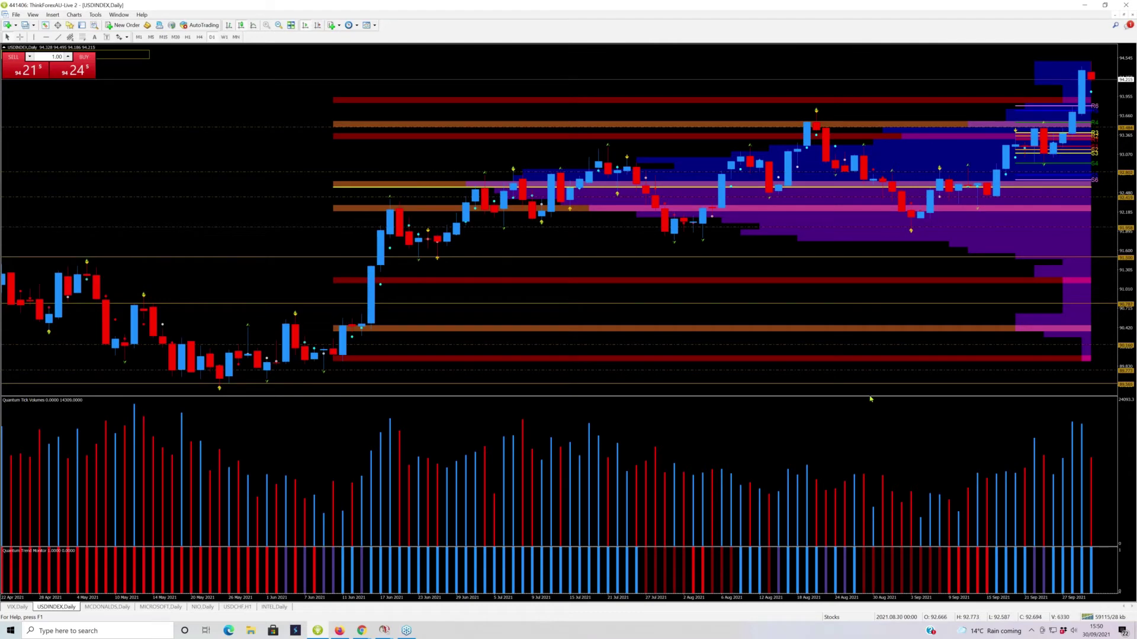
# - Shrink the tick volume pane of the USDINDEX daily chart and minimize the MetaTrader window
pyautogui.moveTo(869, 395); pyautogui.dragTo(870, 493)
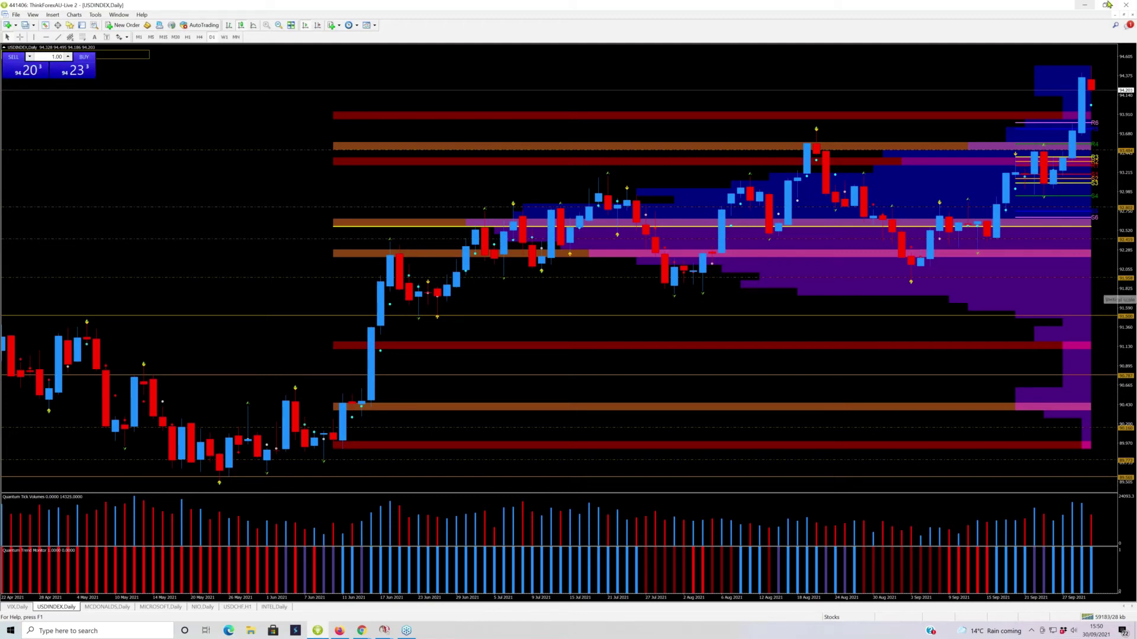
pyautogui.click(1129, 24)
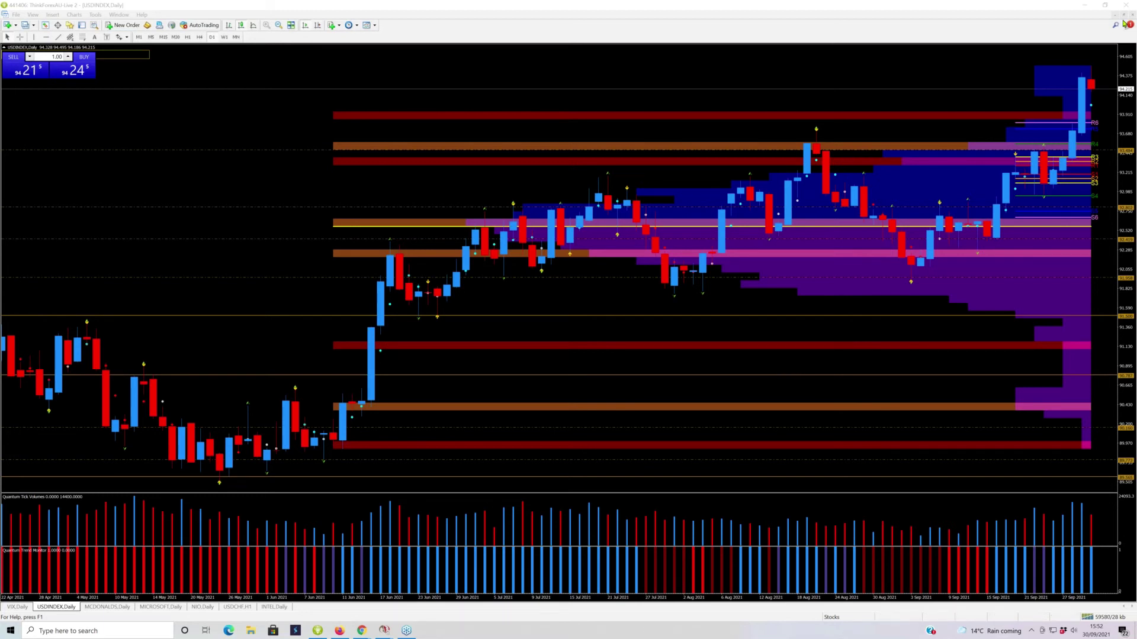
pyautogui.click(1082, 9)
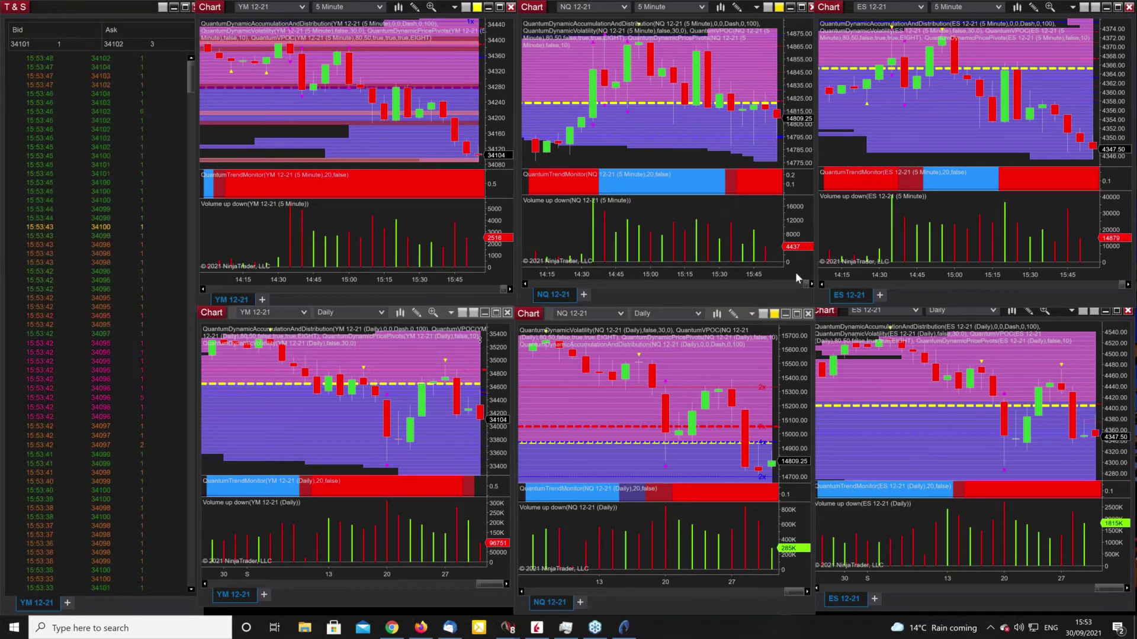
# - View the YM 12-21 5-minute chart at full size in NinjaTrader and restore it to its place among the tiled charts
pyautogui.click(498, 7)
pyautogui.click(499, 7)
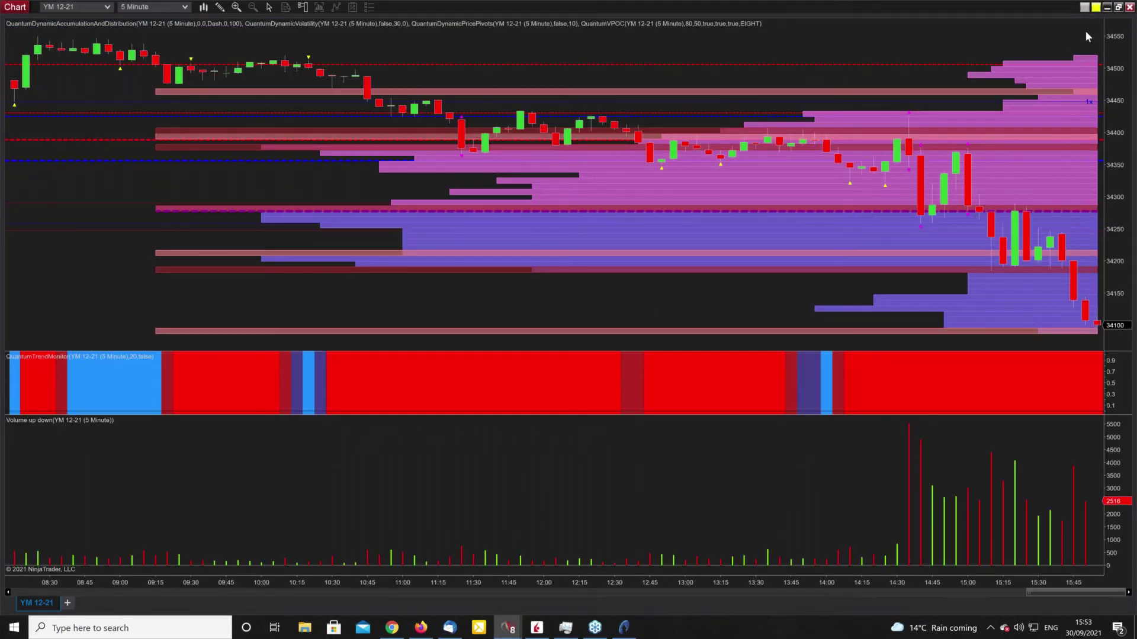
pyautogui.click(1118, 8)
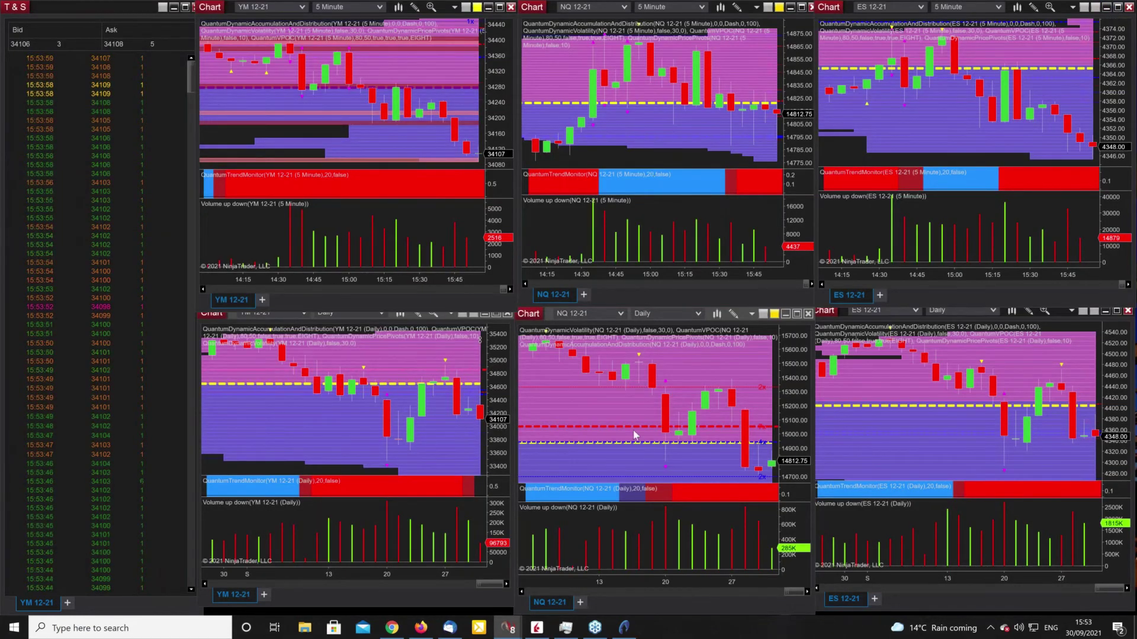
# - Switch NinjaTrader to the US Emini Futures Multiple Timeframes workspace and minimize the Control Center
pyautogui.moveTo(511, 631)
pyautogui.click(261, 586)
pyautogui.click(482, 197)
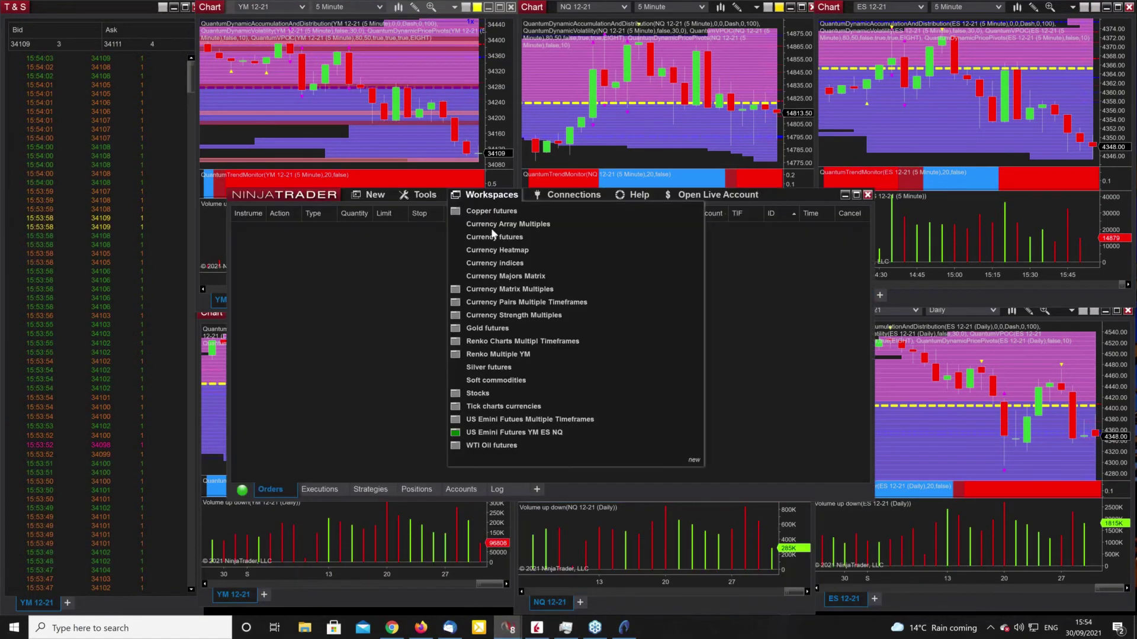
pyautogui.click(496, 434)
pyautogui.click(502, 199)
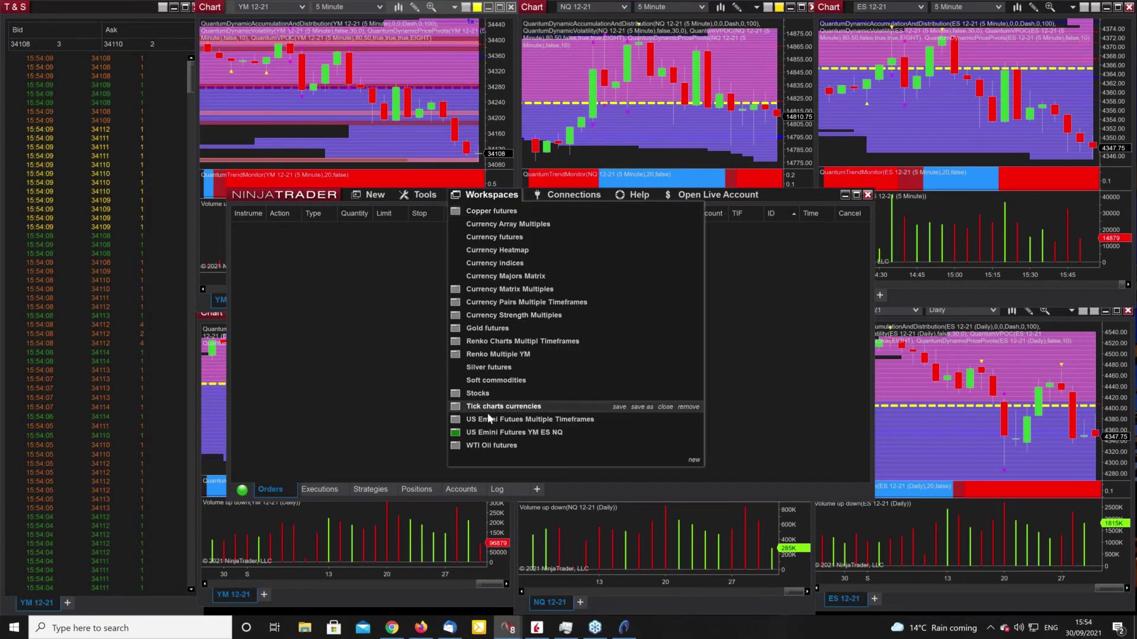
pyautogui.click(489, 420)
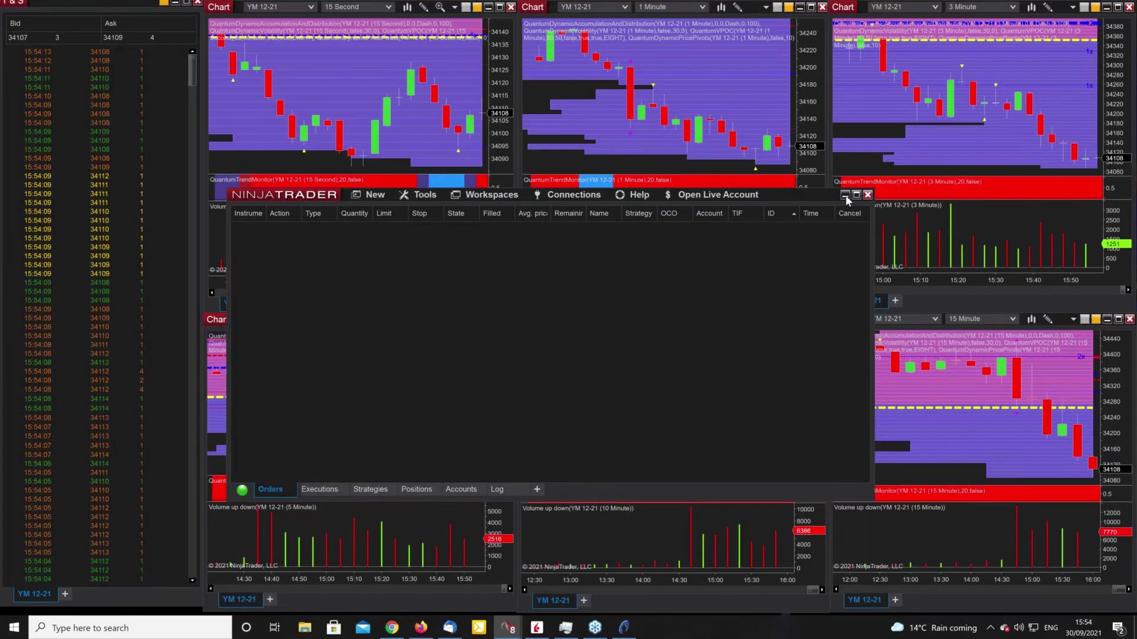
pyautogui.click(844, 196)
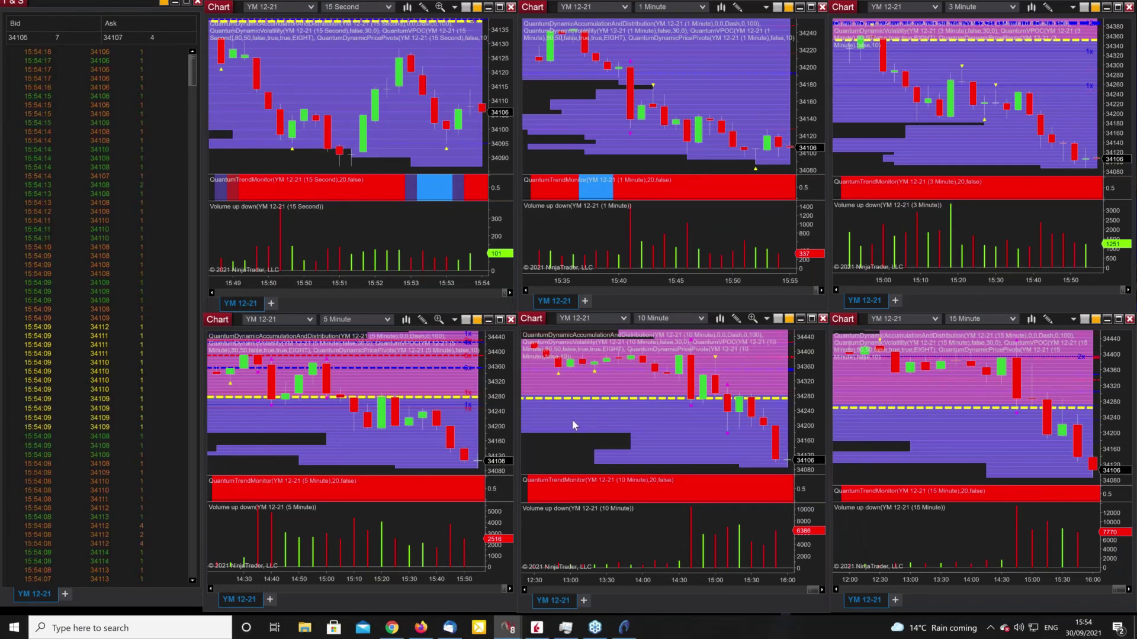
# - View the YM 12-21 1-minute and 10-minute charts at full size in turn, making the 10-minute chart's price pane taller
pyautogui.click(811, 7)
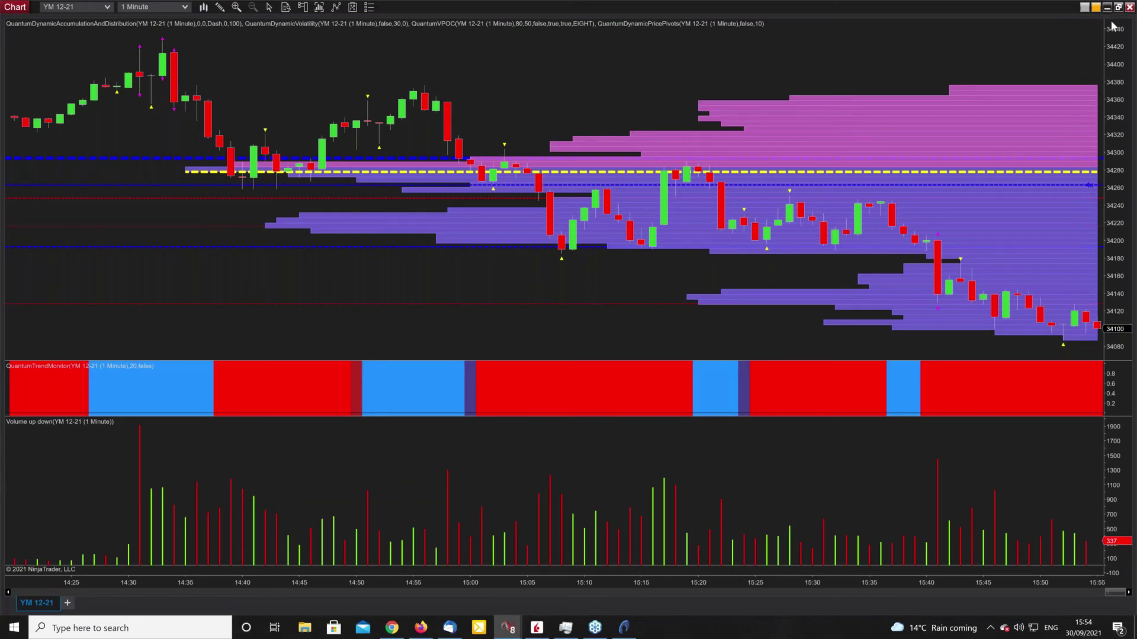
pyautogui.click(1119, 7)
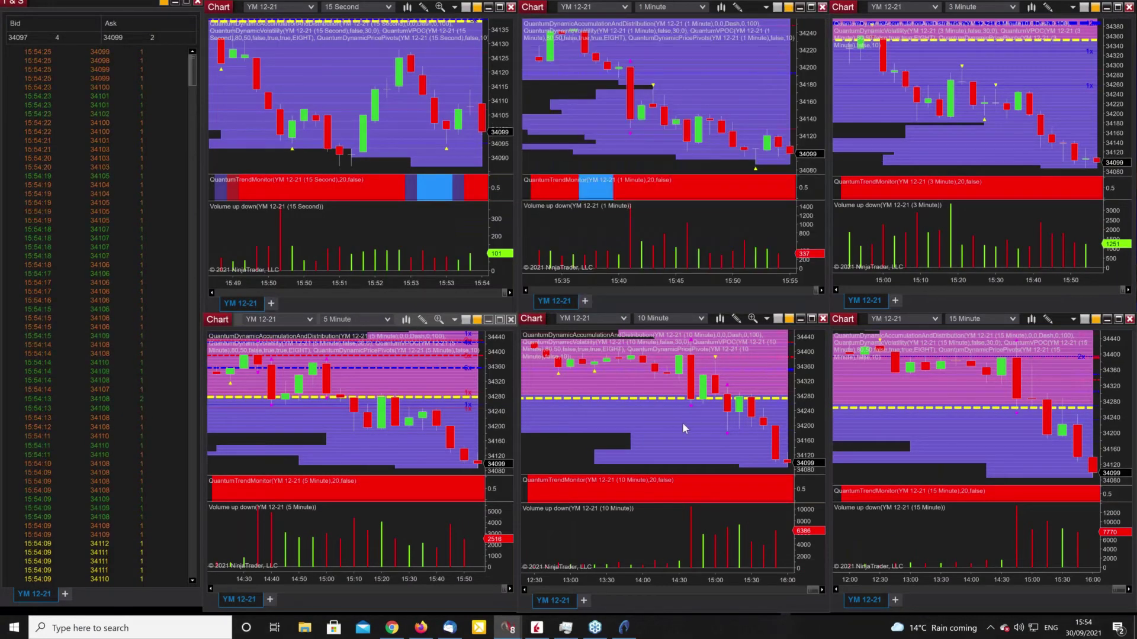
pyautogui.click(812, 318)
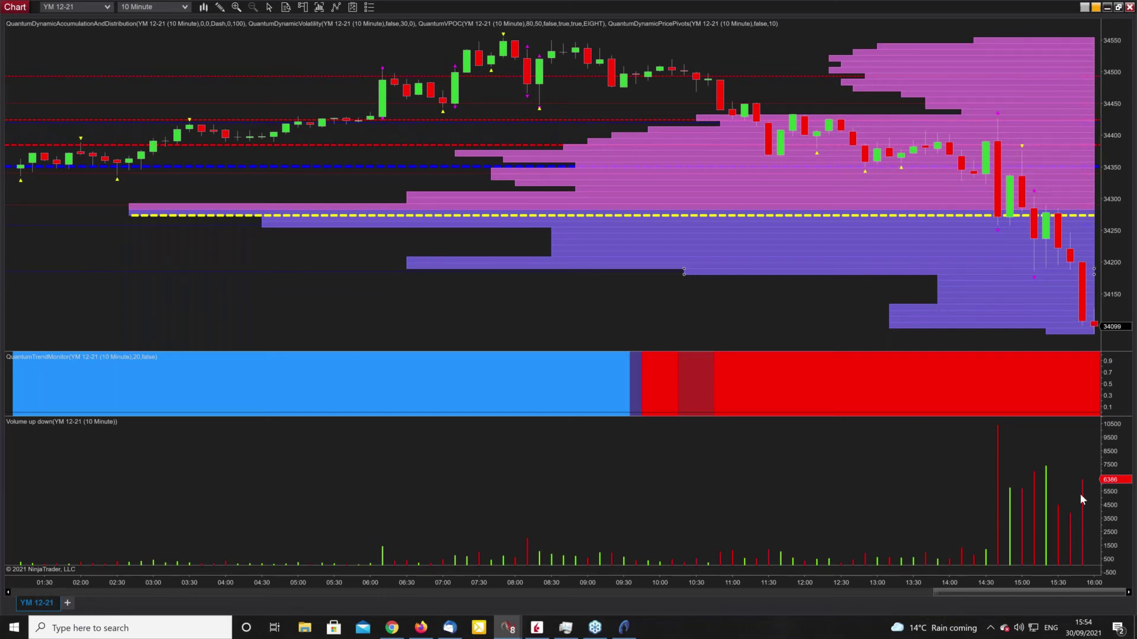
pyautogui.moveTo(998, 351); pyautogui.dragTo(999, 375)
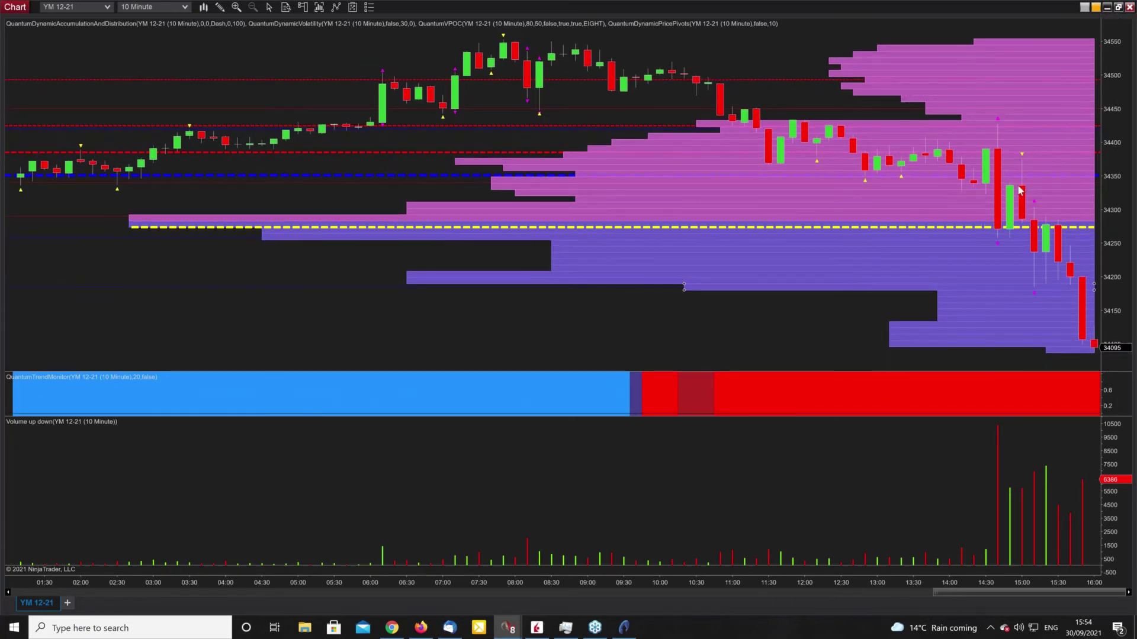
pyautogui.press('super+Down')
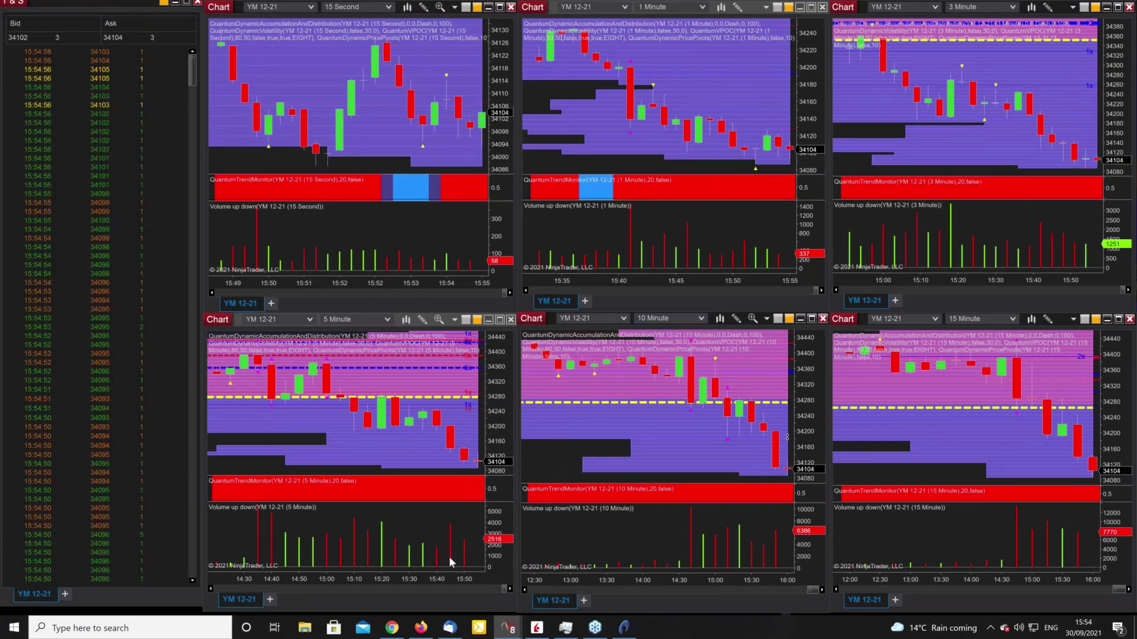
# - Maximize the YM 12-21 5-minute chart, and bring up the Chrome window with the TradingView currency index charts at full size
pyautogui.click(499, 321)
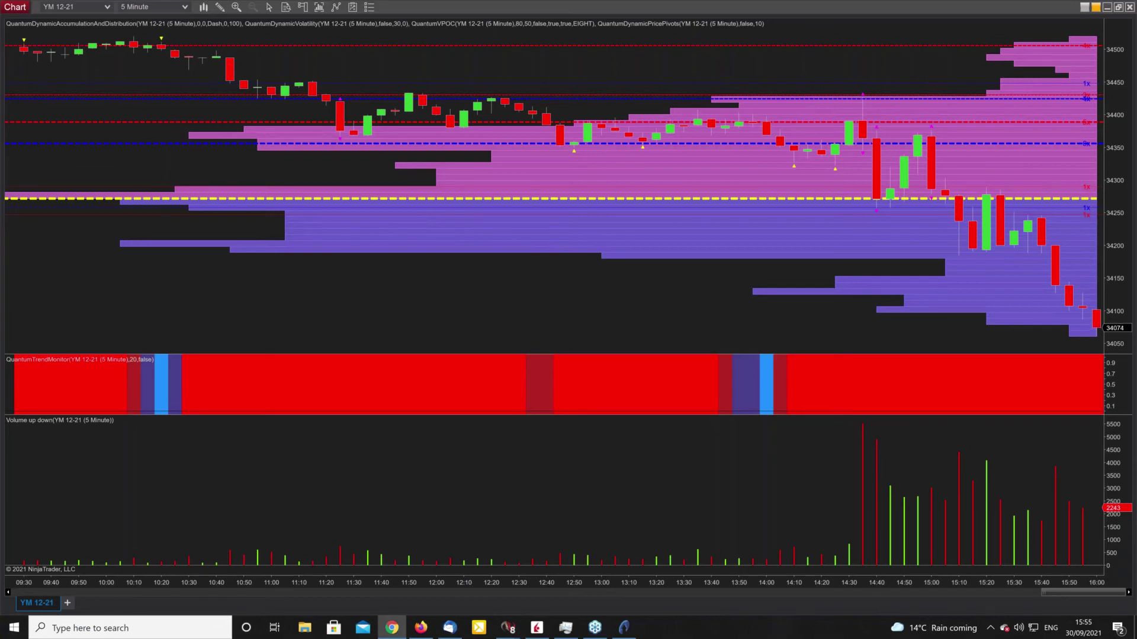
pyautogui.moveTo(1136, 164); pyautogui.dragTo(585, 120)
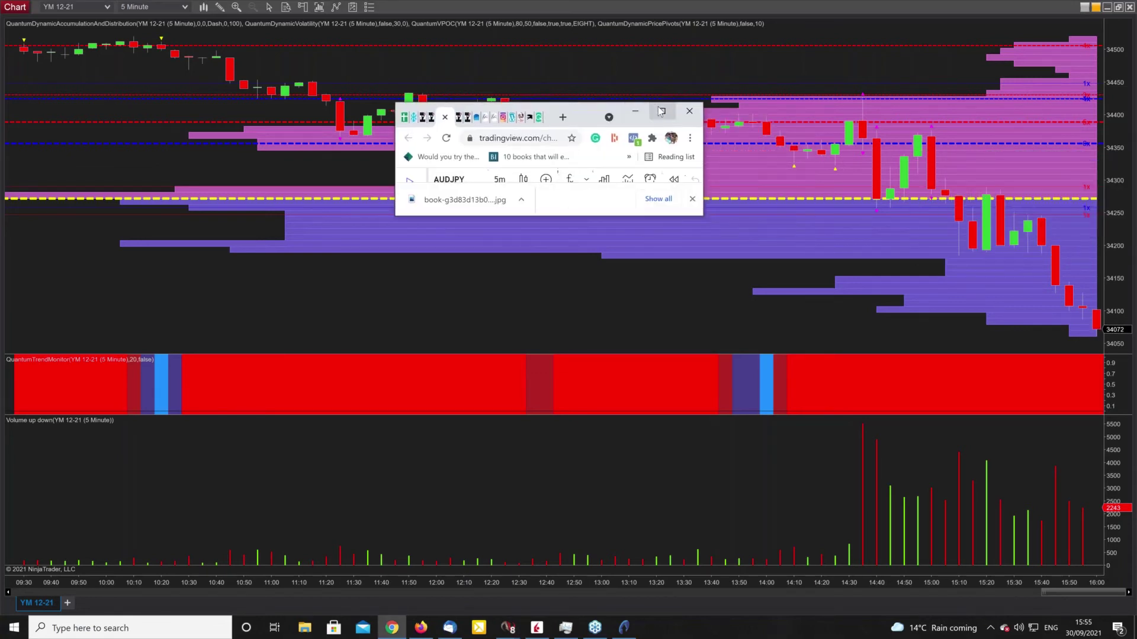
pyautogui.click(662, 111)
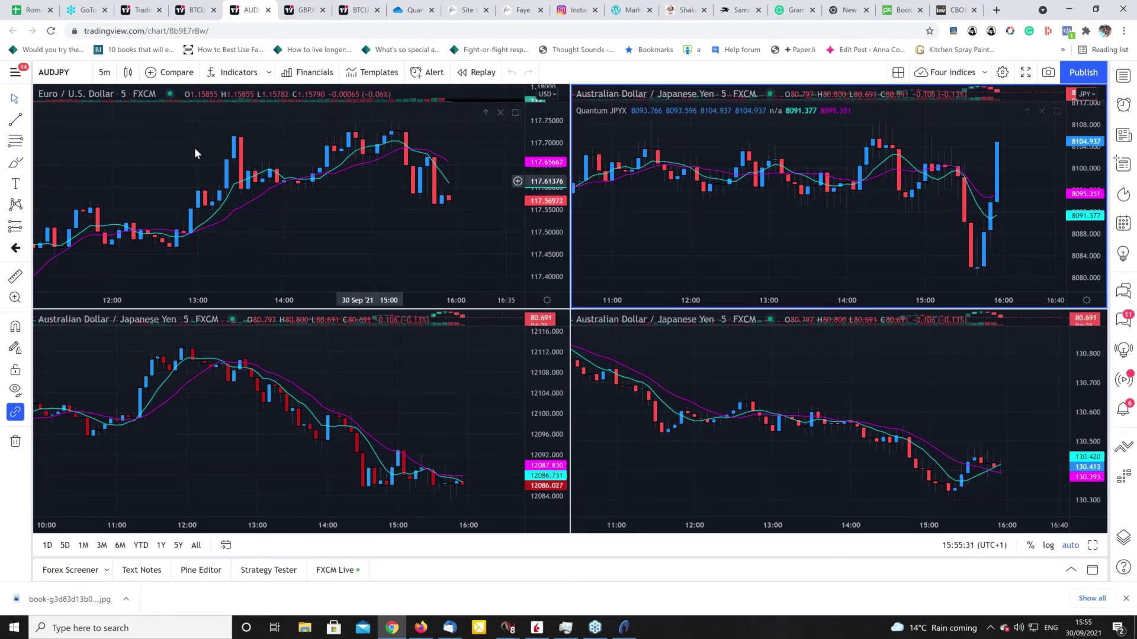
# - Inspect the Quantum GBPX, JPYX, USDX and EURX 5-minute charts in turn in the four-chart layout
pyautogui.click(114, 137)
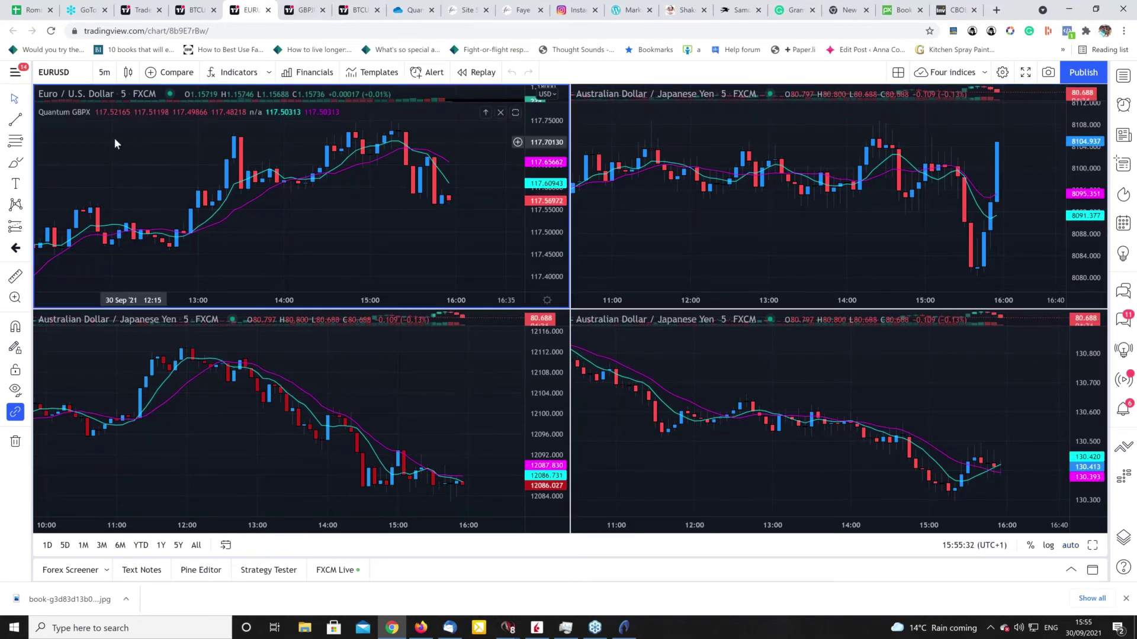
pyautogui.click(705, 134)
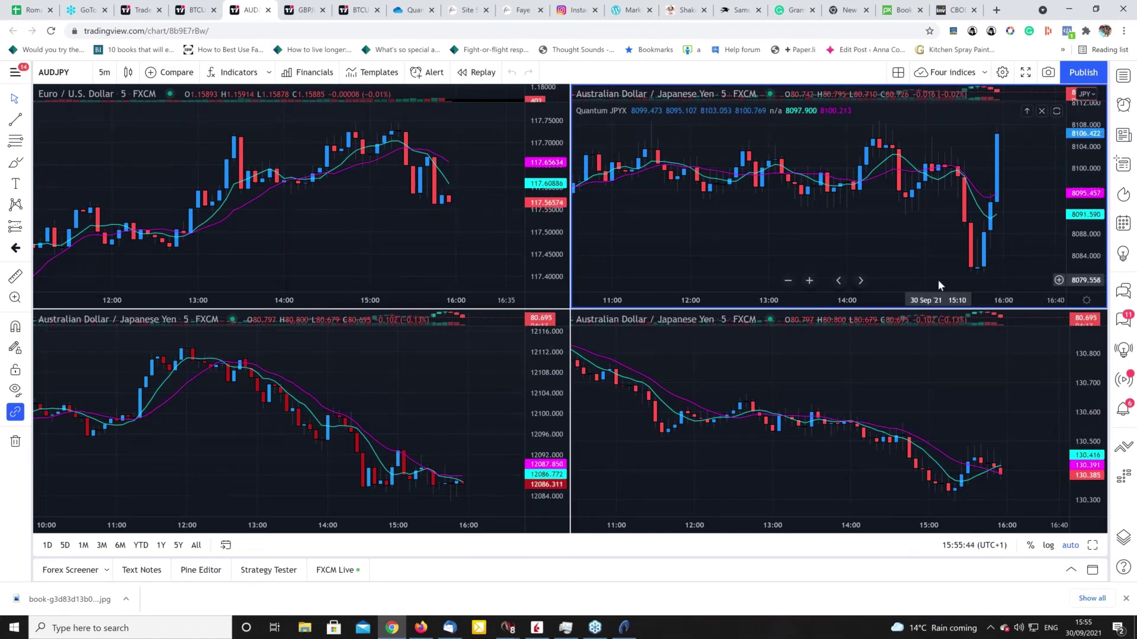
pyautogui.click(467, 401)
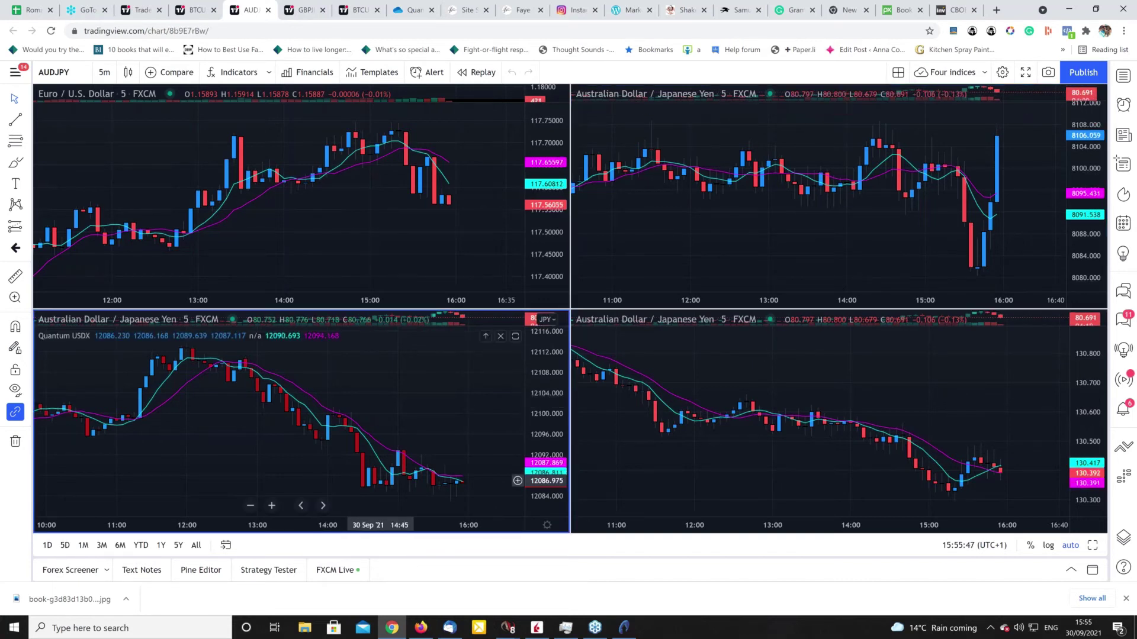
pyautogui.click(695, 375)
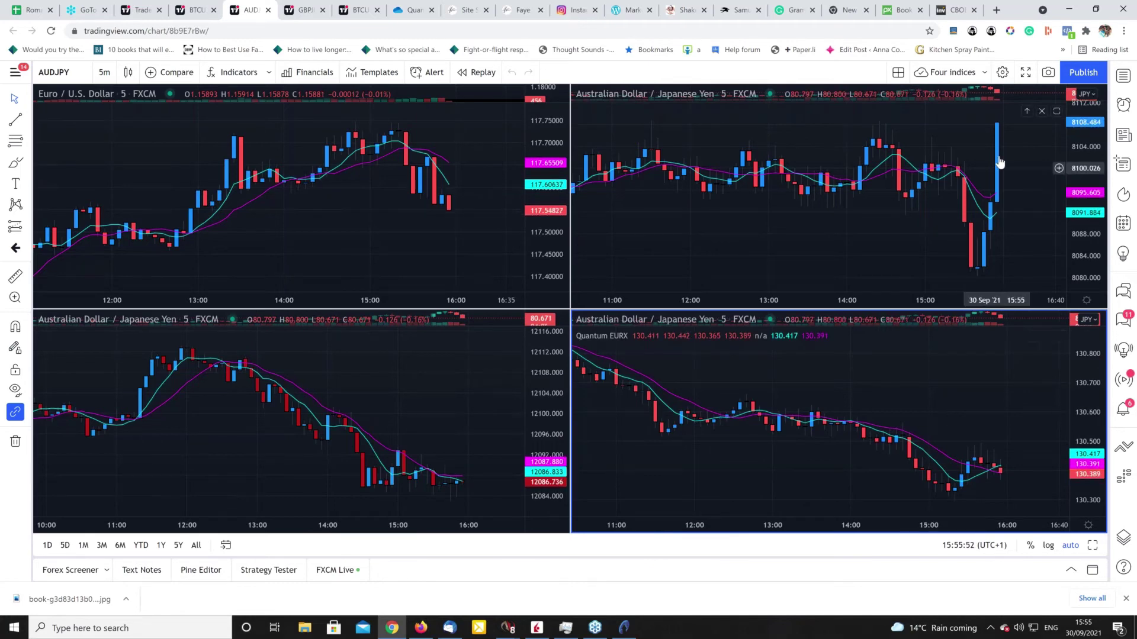
# - View the CBOE Volatility Index 5-minute chart on Investing.com and minimize Chrome to return to NinjaTrader
pyautogui.click(951, 10)
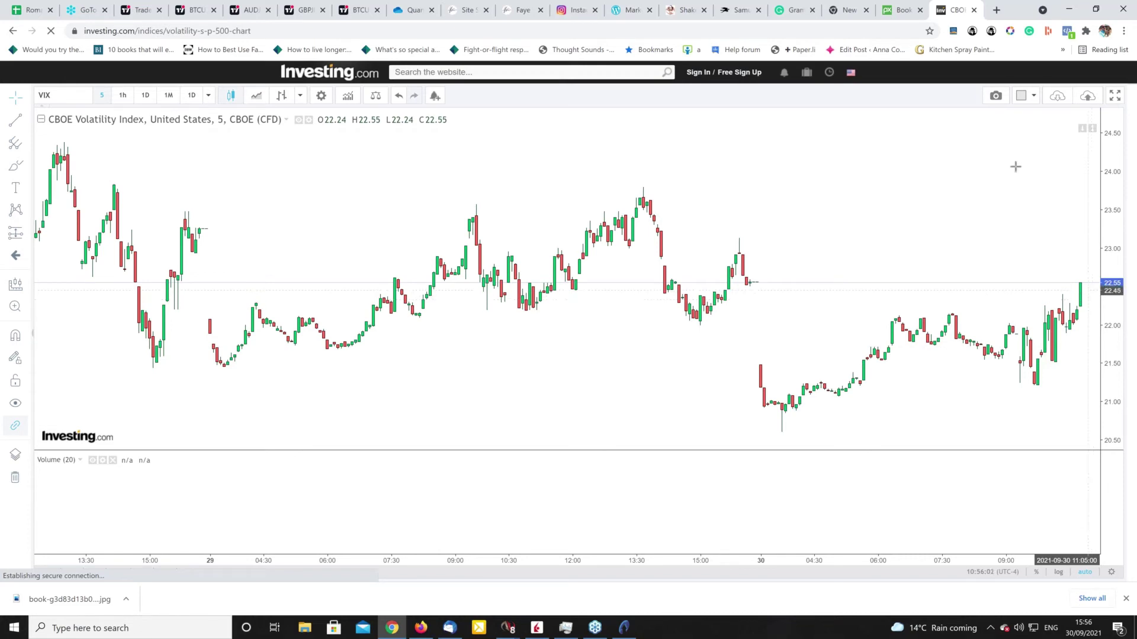
pyautogui.click(1070, 10)
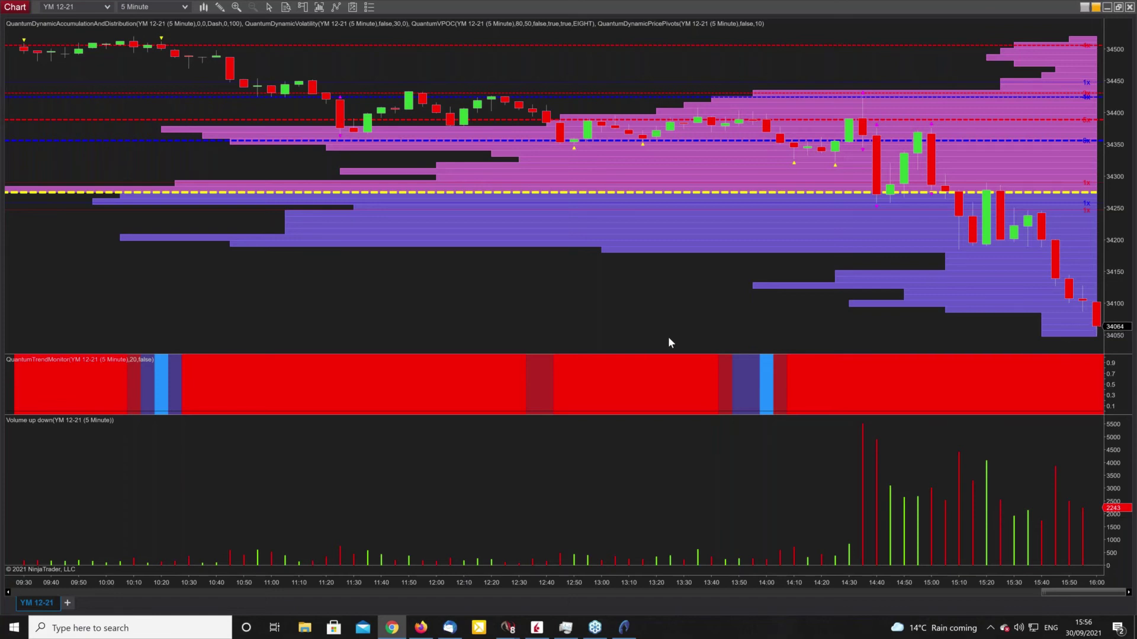
# - Restore the YM 5-minute chart to its tile and compress the 15-minute chart's time axis to show more history
pyautogui.click(1113, 14)
pyautogui.click(1116, 8)
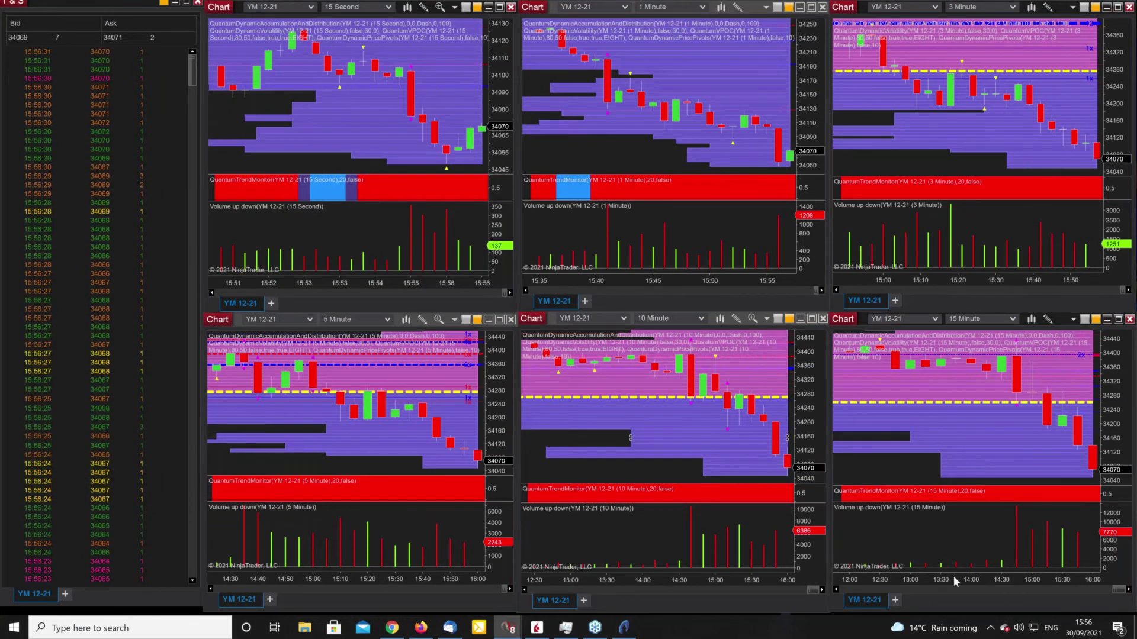
pyautogui.moveTo(953, 576); pyautogui.dragTo(967, 576)
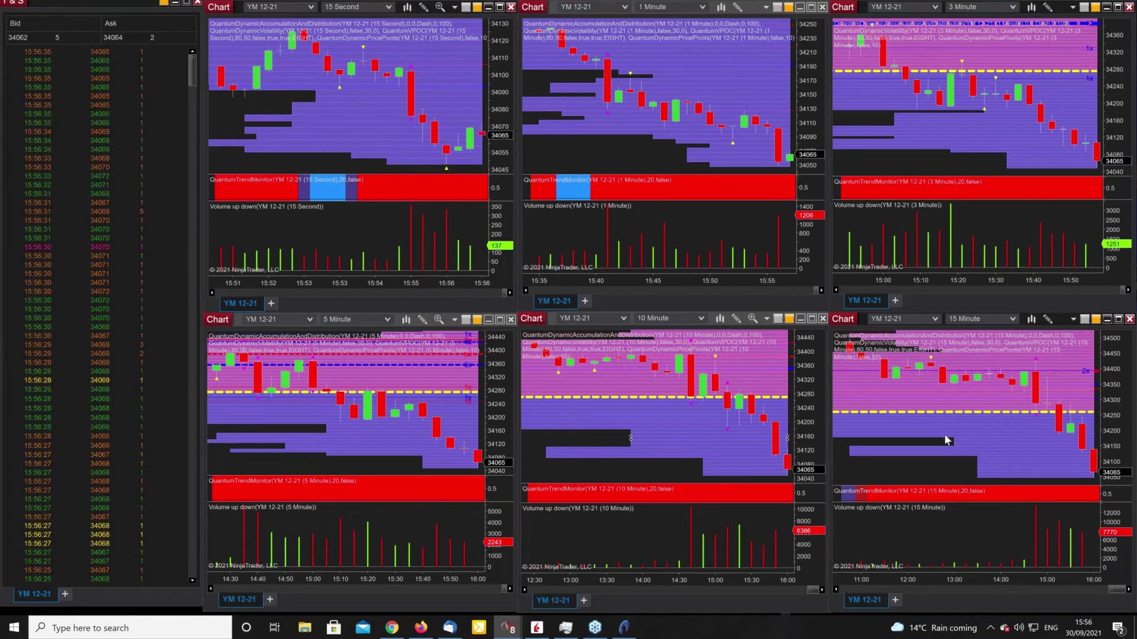
# - Switch NinjaTrader to the Gold futures workspace from the Control Center
pyautogui.moveTo(508, 627)
pyautogui.click(129, 578)
pyautogui.click(492, 194)
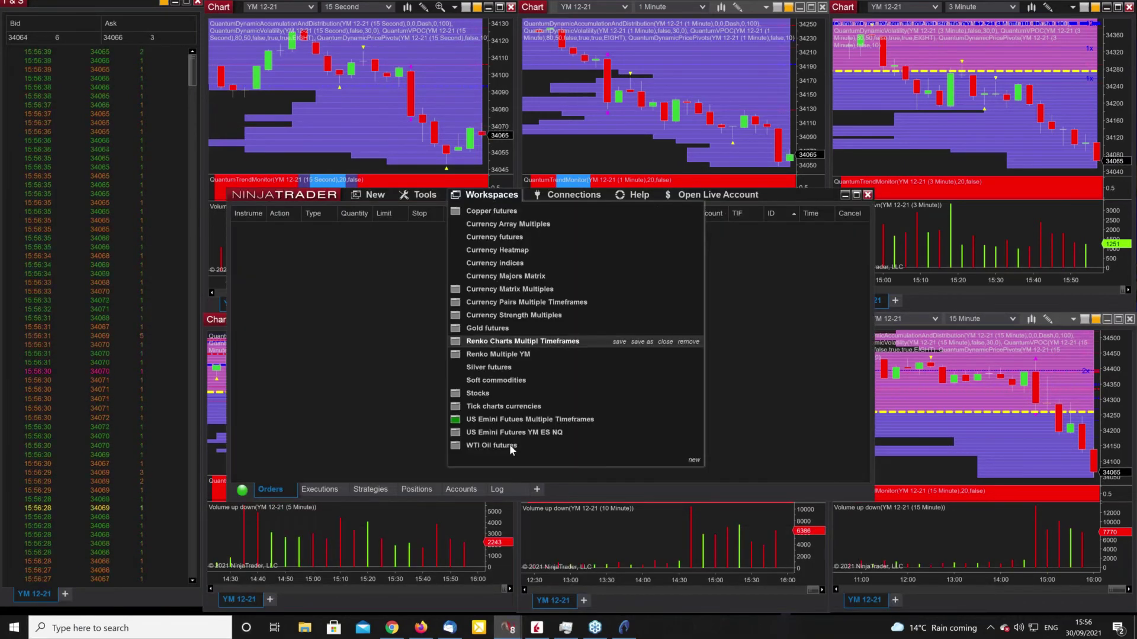
pyautogui.click(491, 329)
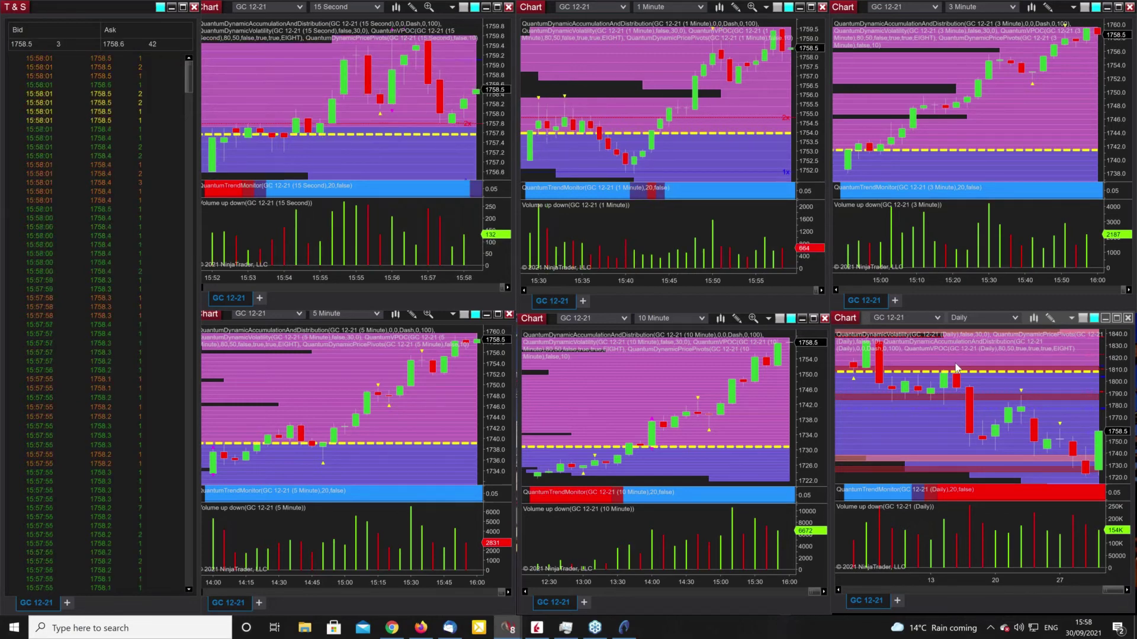
# - View the GC 12-21 daily chart at full size with more history shown on its time axis, followed by the 10-minute chart
pyautogui.click(1117, 318)
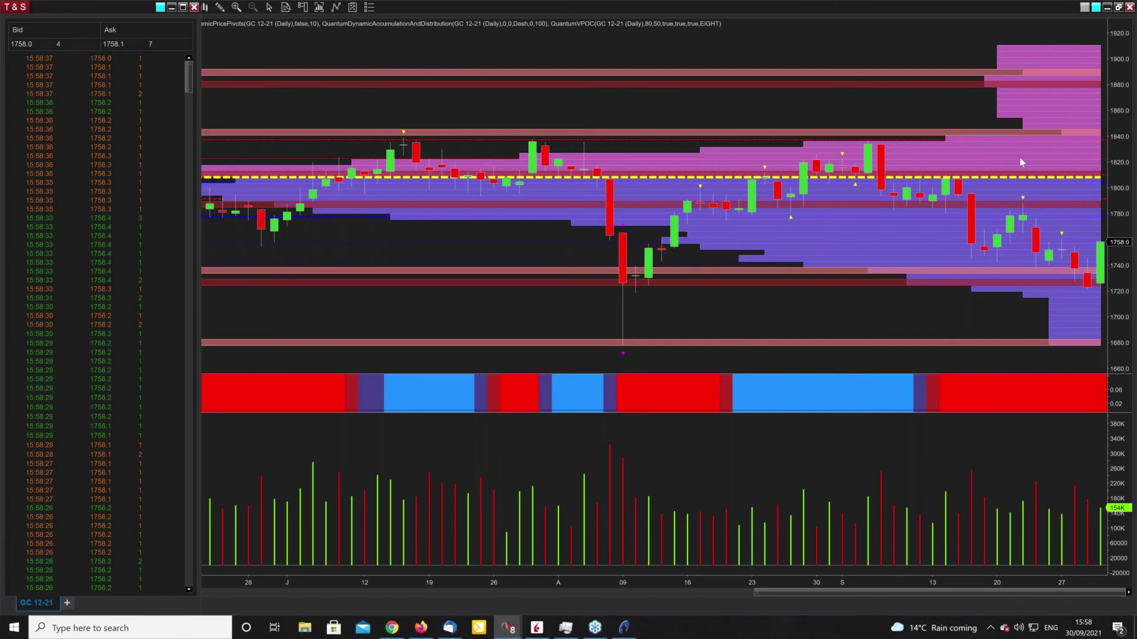
pyautogui.moveTo(640, 578); pyautogui.dragTo(728, 584)
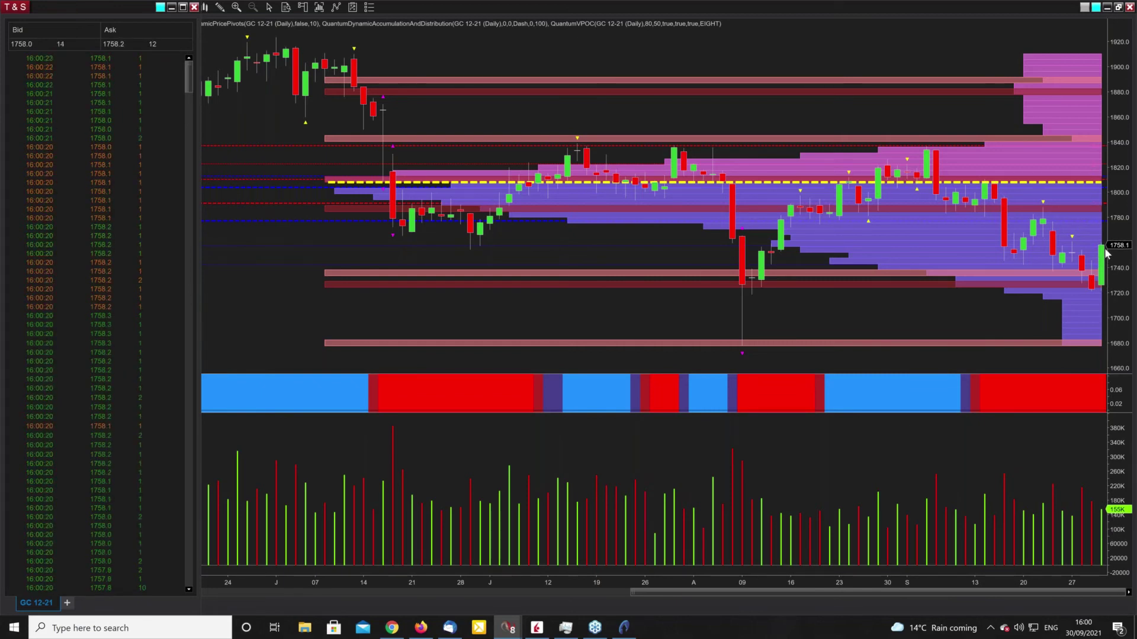
pyautogui.click(1117, 8)
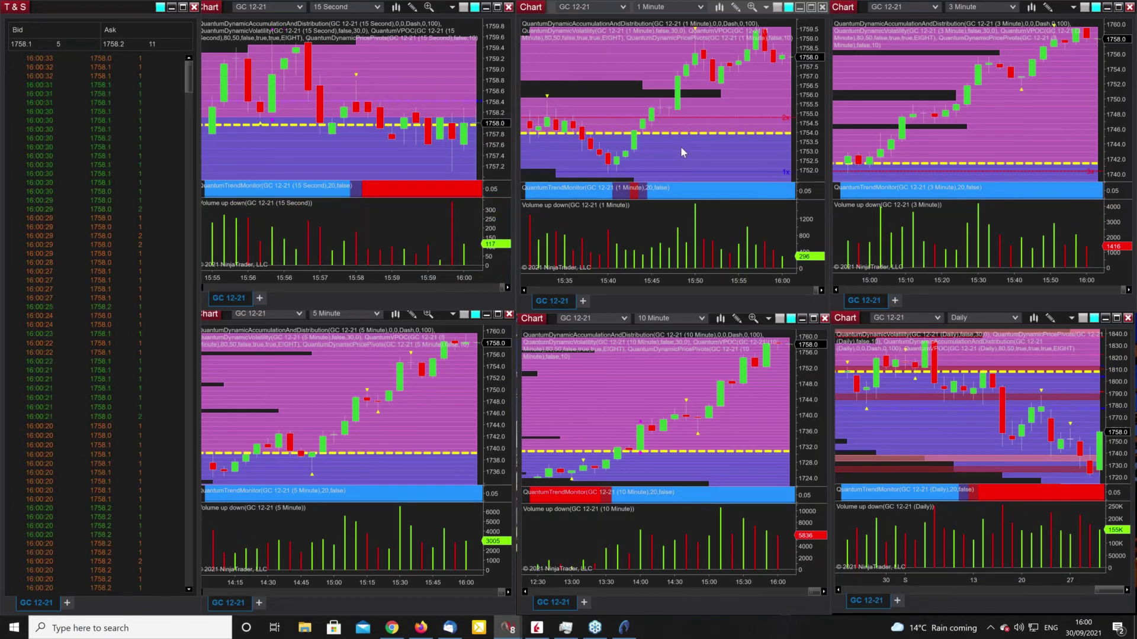
pyautogui.click(812, 319)
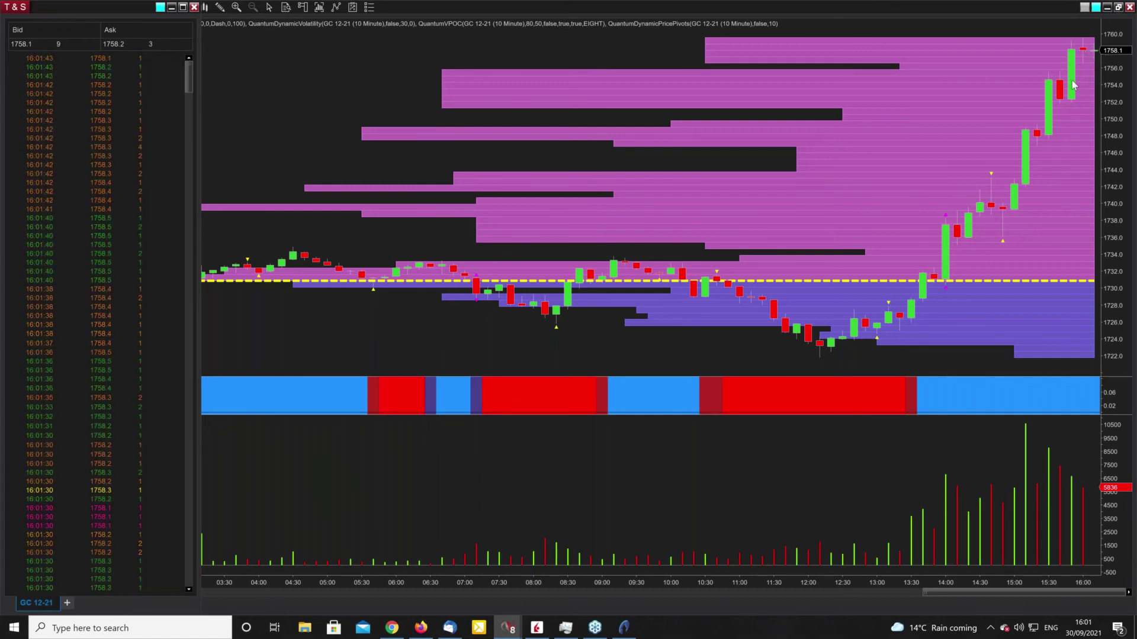
pyautogui.click(1118, 7)
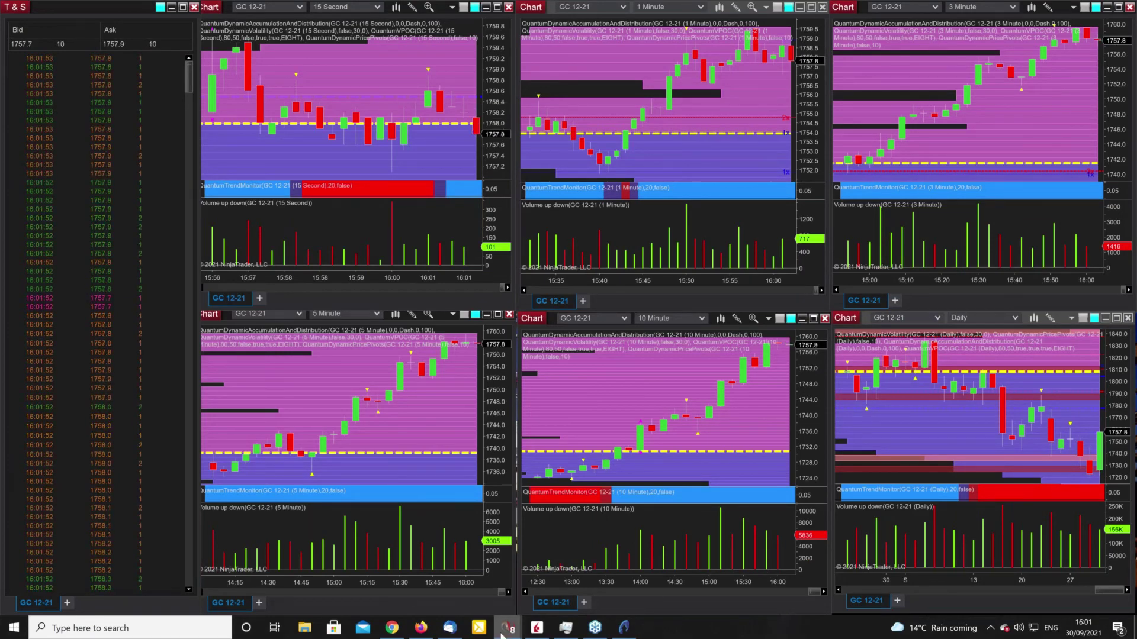
# - Switch NinjaTrader to the Copper futures workspace from the Control Center
pyautogui.moveTo(504, 633)
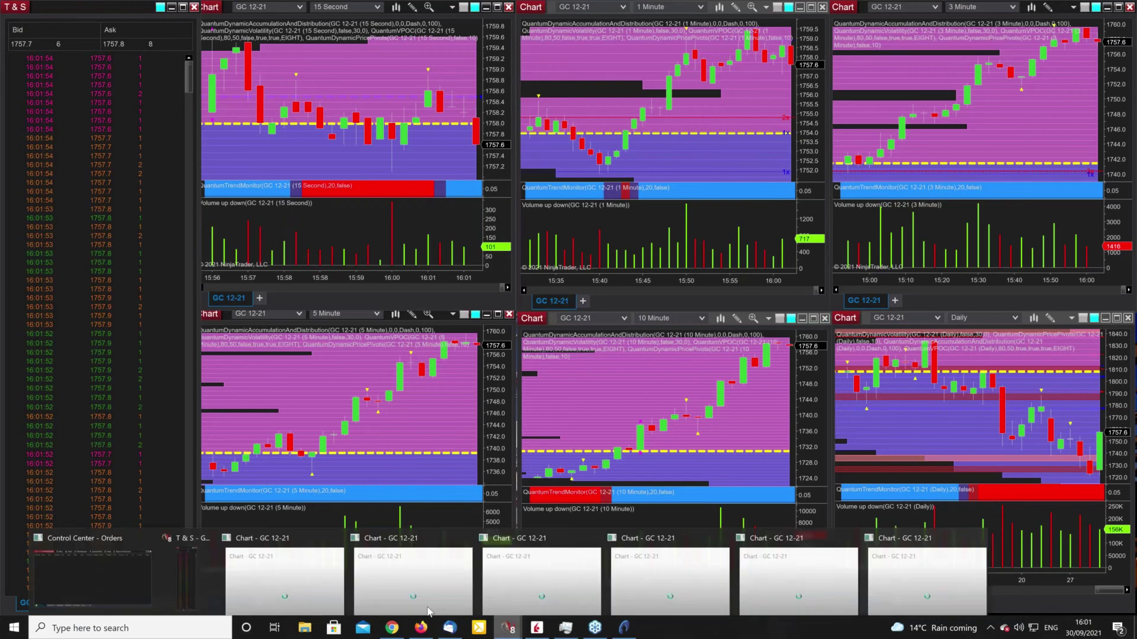
pyautogui.click(137, 581)
pyautogui.click(492, 197)
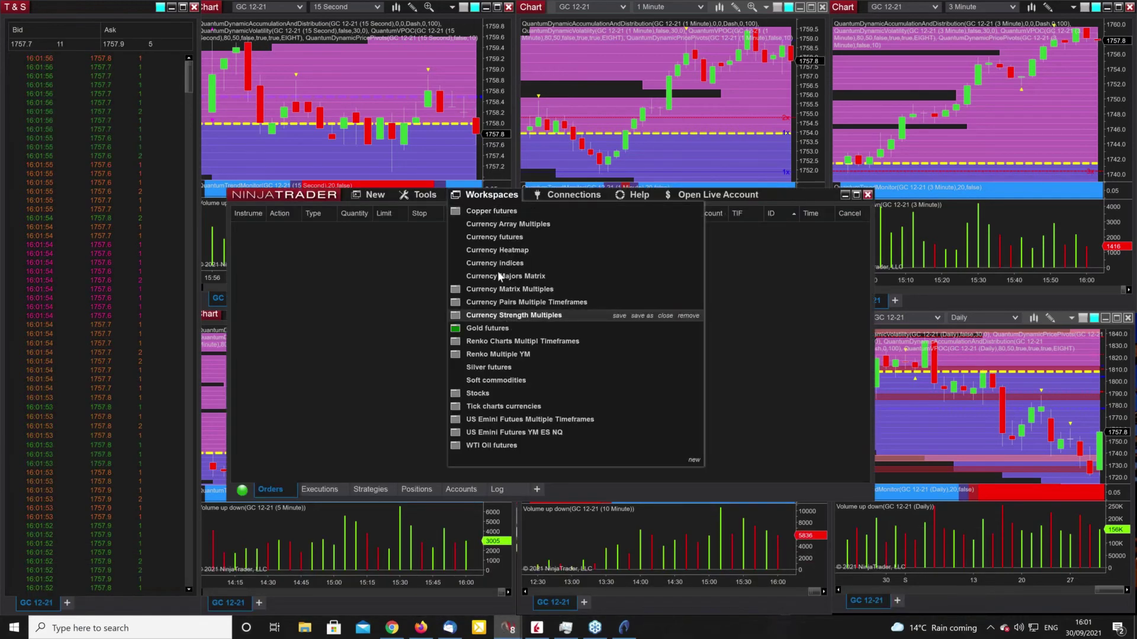
pyautogui.click(500, 212)
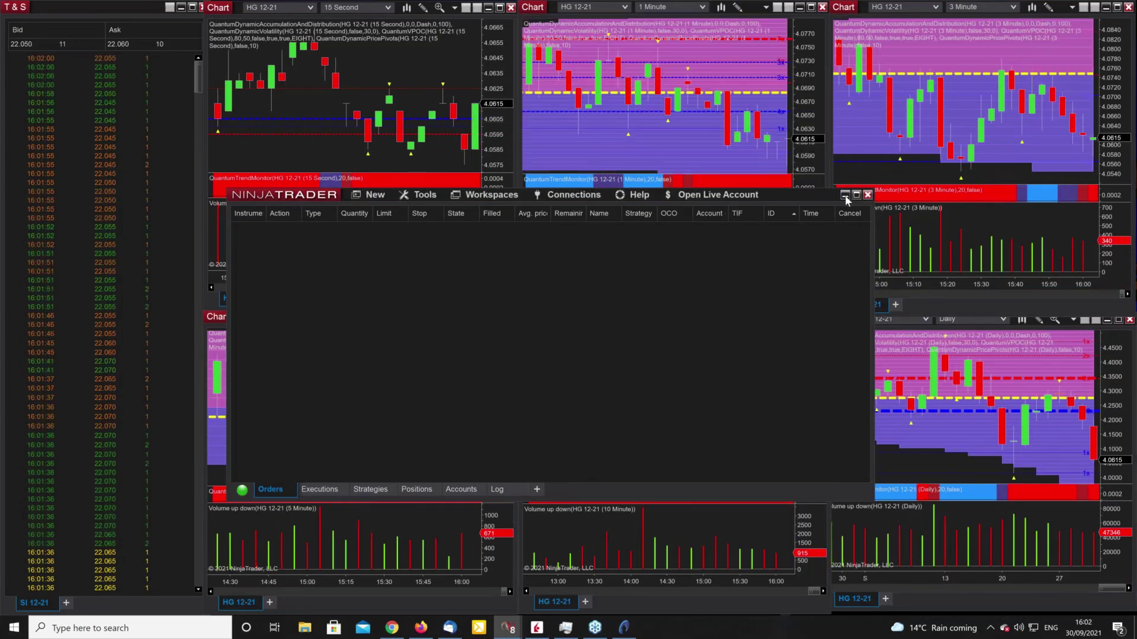
# - View the HG 12-21 10-minute chart at full size, dismiss the news notification, and restore the chart to its tile
pyautogui.click(845, 196)
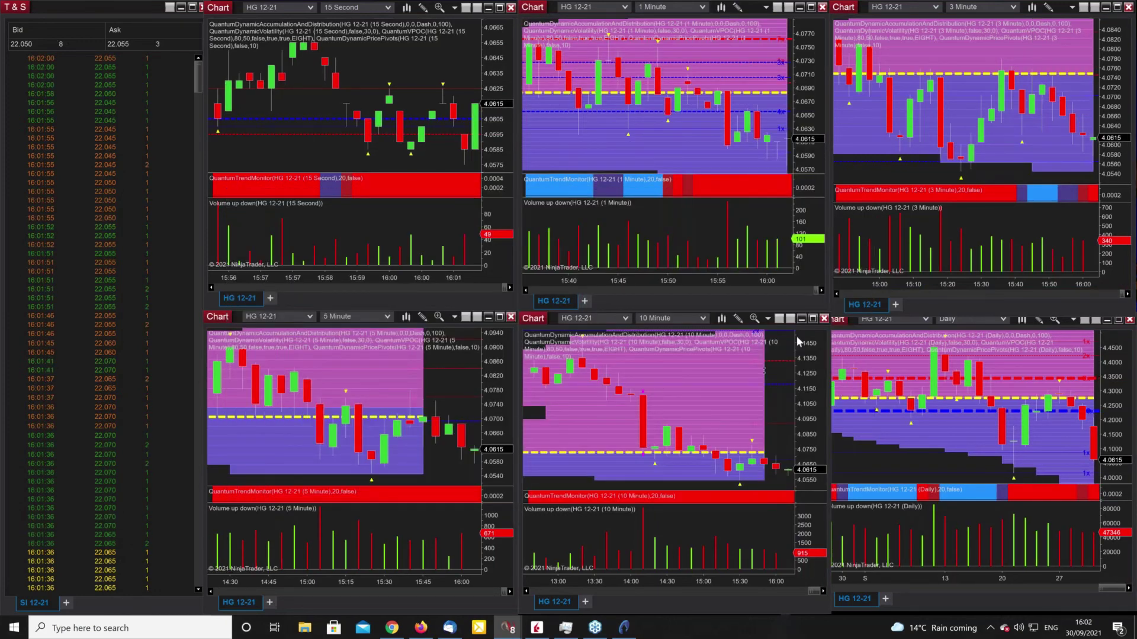
pyautogui.click(812, 318)
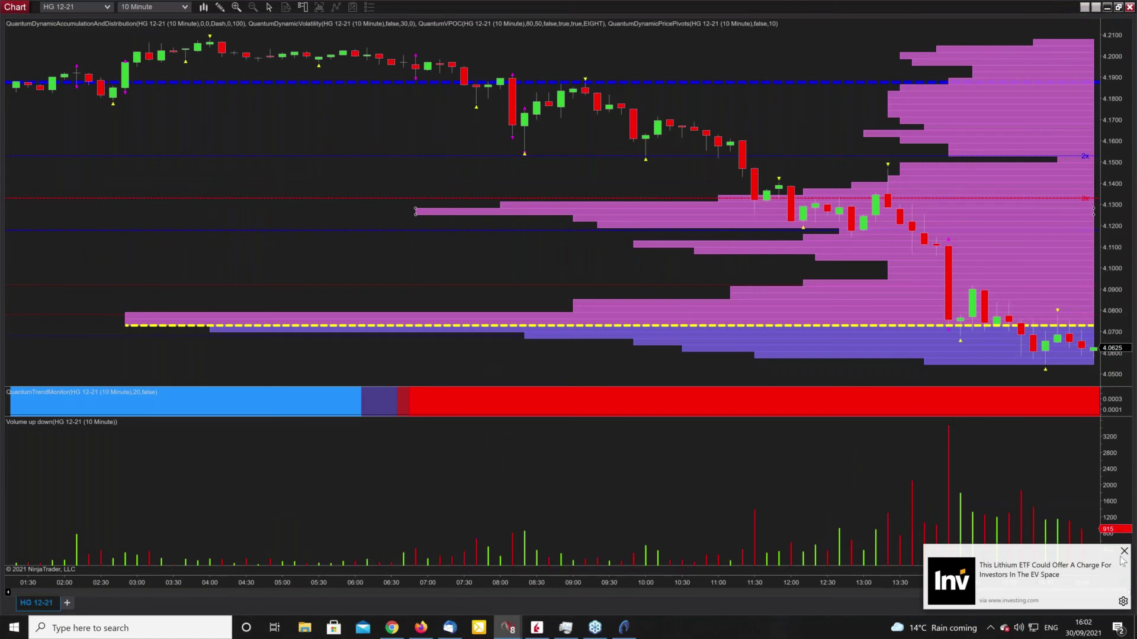
pyautogui.click(1124, 553)
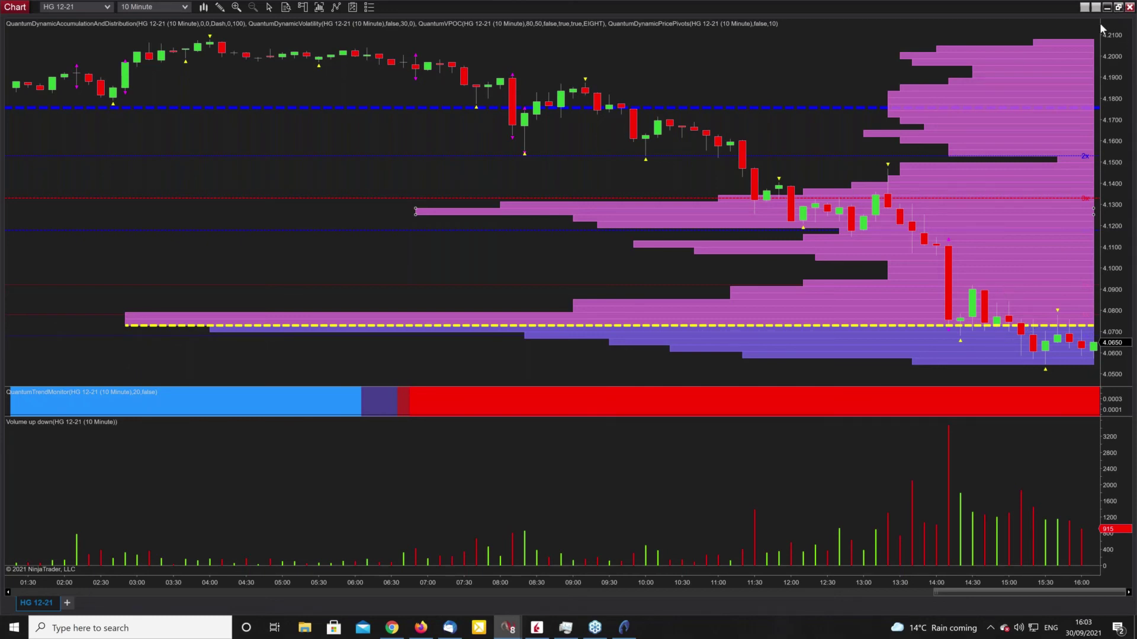
pyautogui.click(1118, 7)
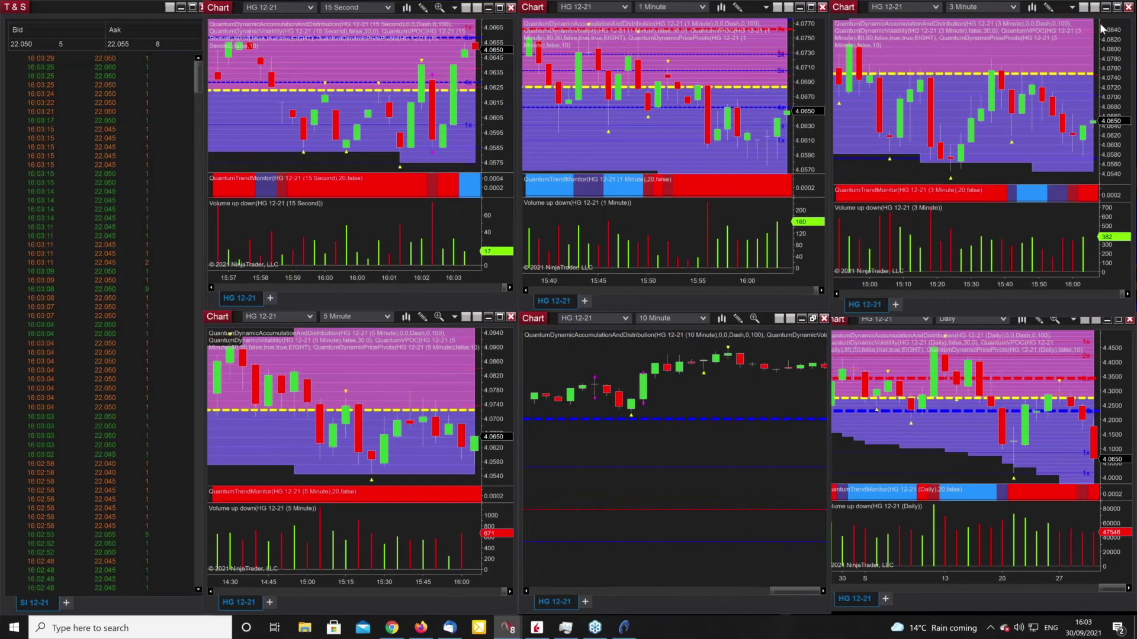
# - Enlarge the HG 12-21 daily chart and switch its interval to 15 minutes, followed by 30 minutes
pyautogui.click(1118, 319)
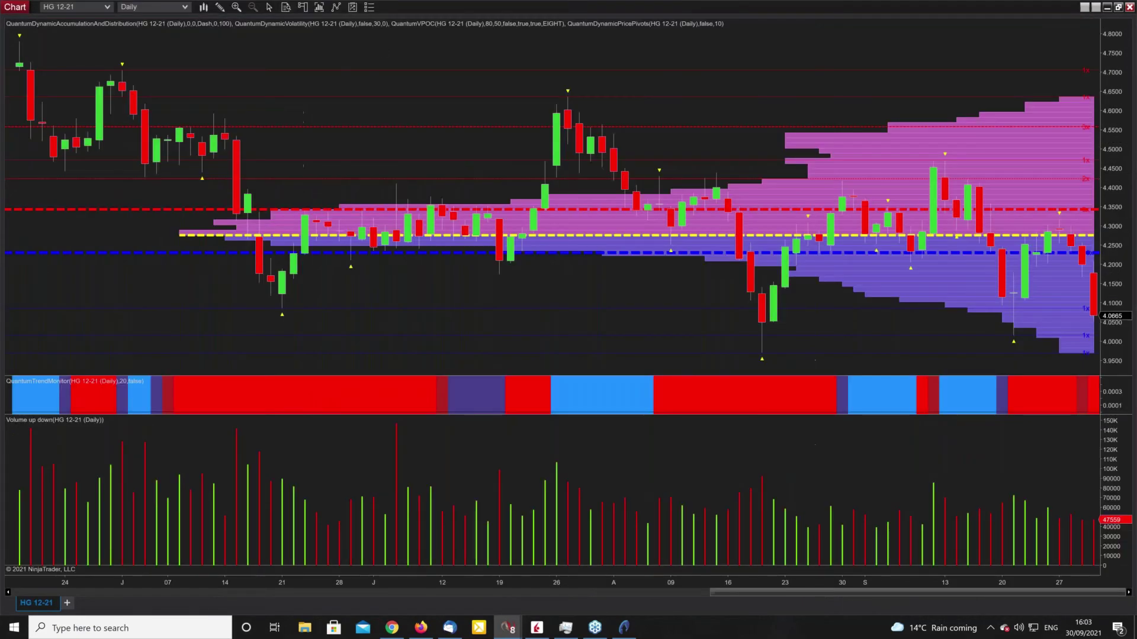
pyautogui.click(185, 7)
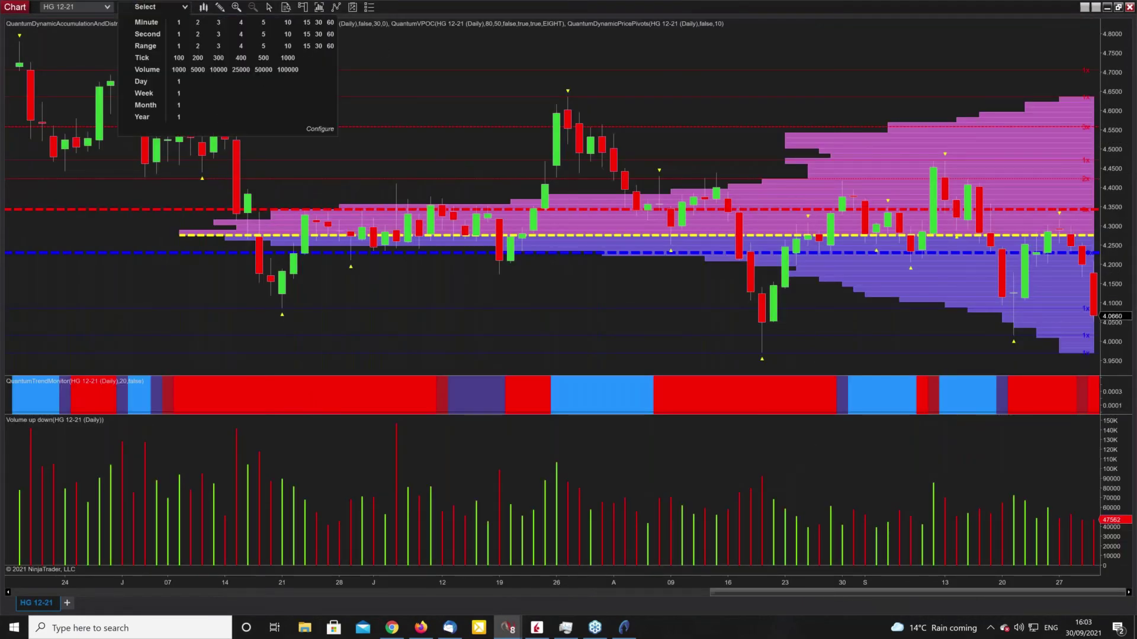
pyautogui.click(306, 22)
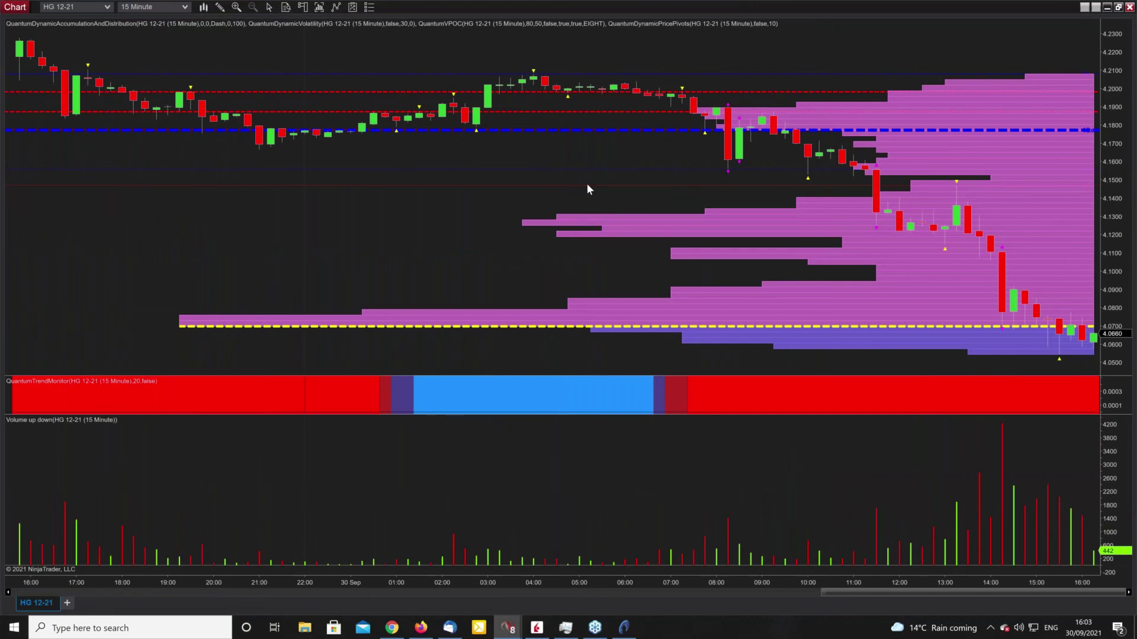
pyautogui.click(186, 7)
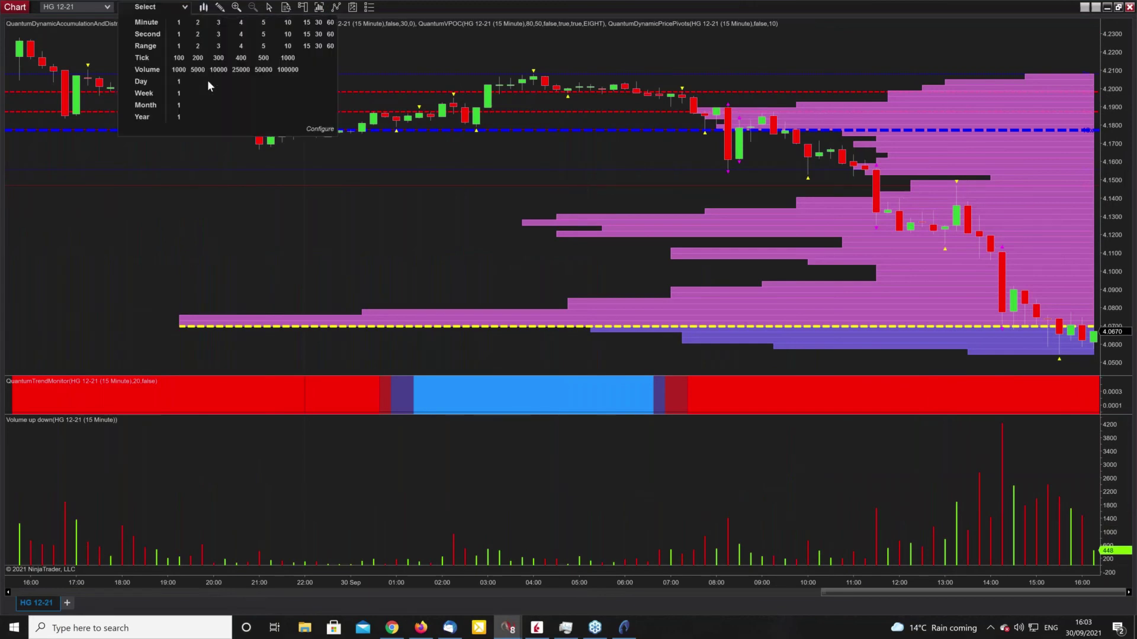
pyautogui.click(318, 22)
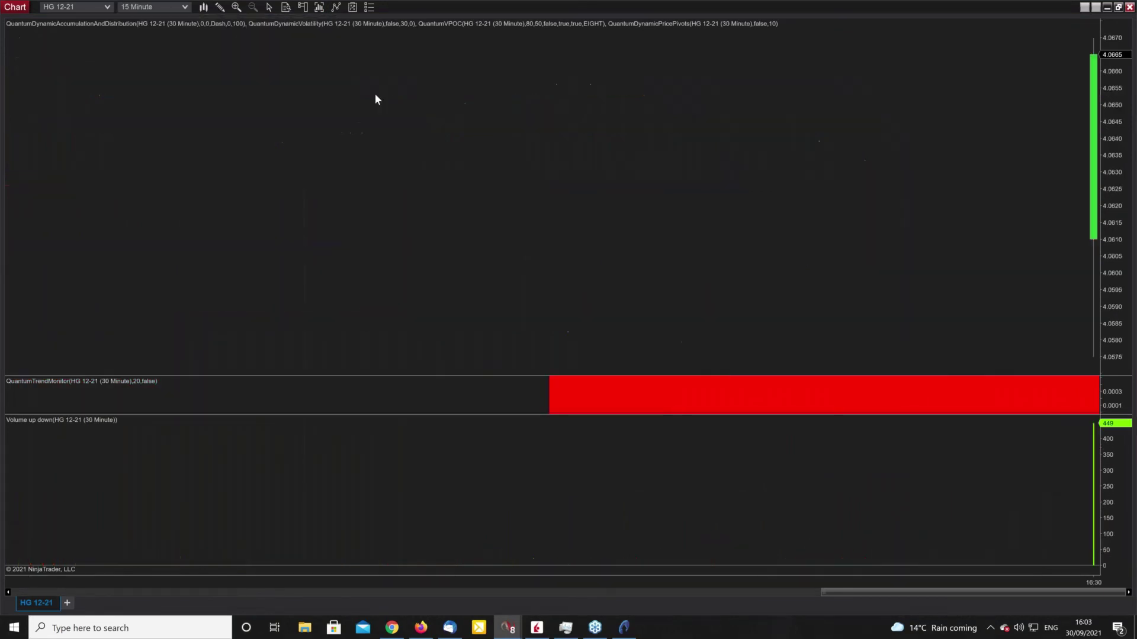
# - Reload NinjaScript on the HG 12-21 30-minute chart and restore the chart to its tile
pyautogui.rightClick(508, 236)
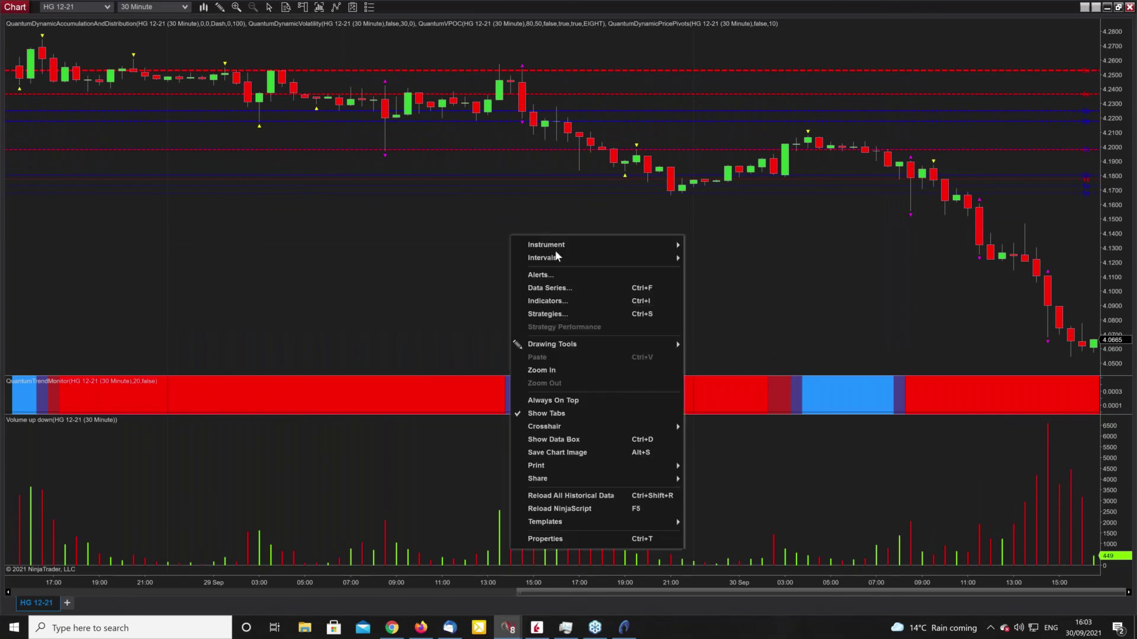
pyautogui.click(552, 510)
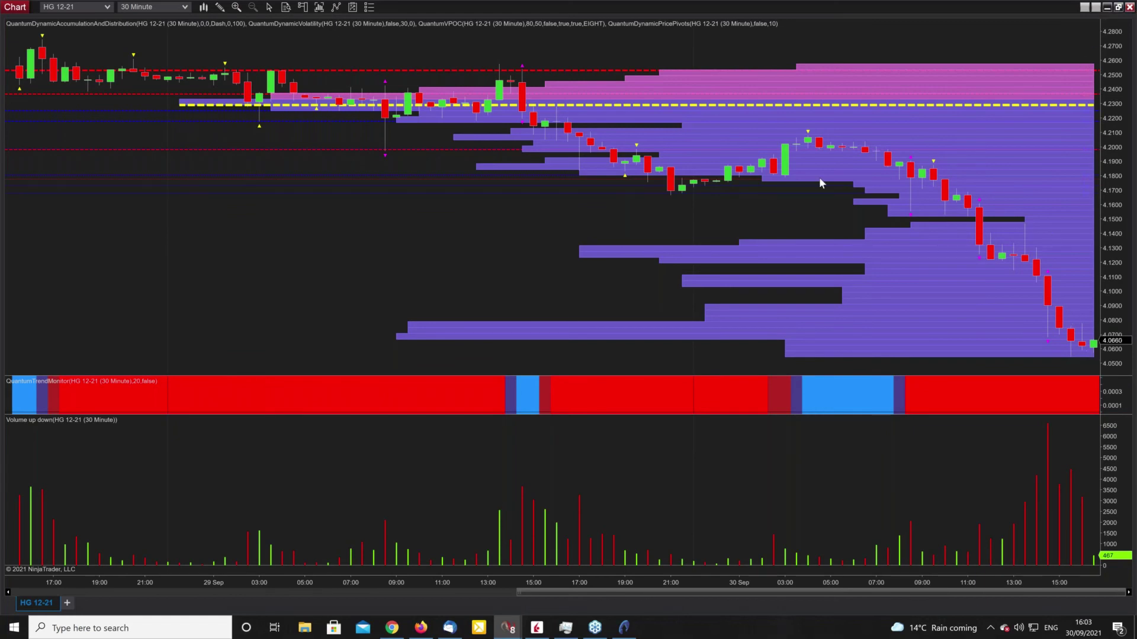
pyautogui.press('super+Down')
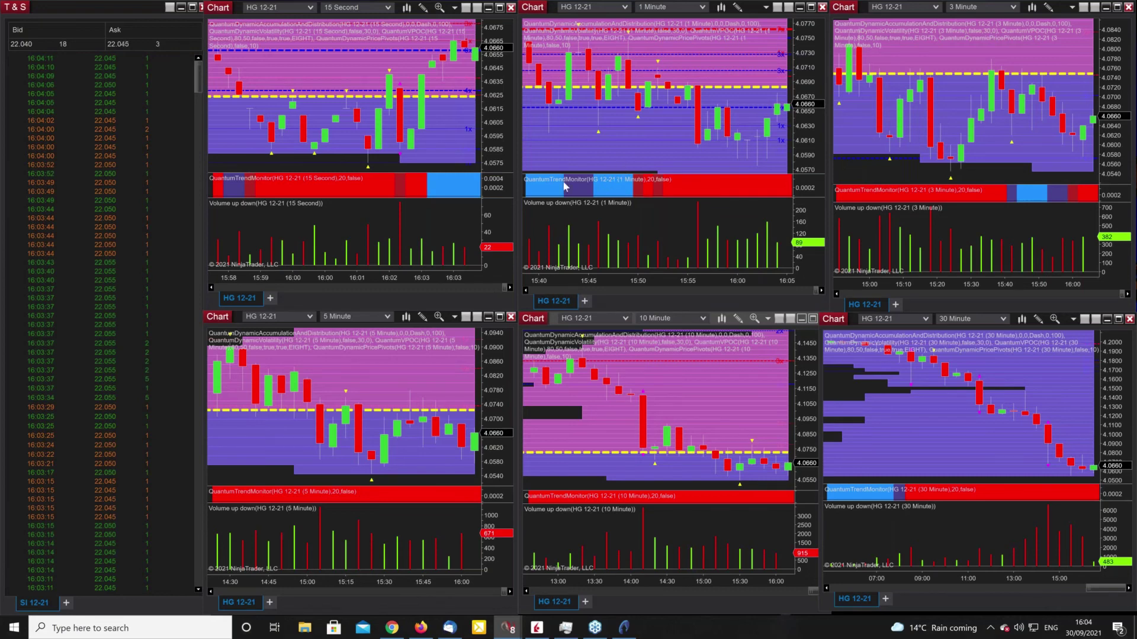
# - Switch NinjaTrader to the WTI Oil futures workspace and minimise the Control Center
pyautogui.moveTo(507, 627)
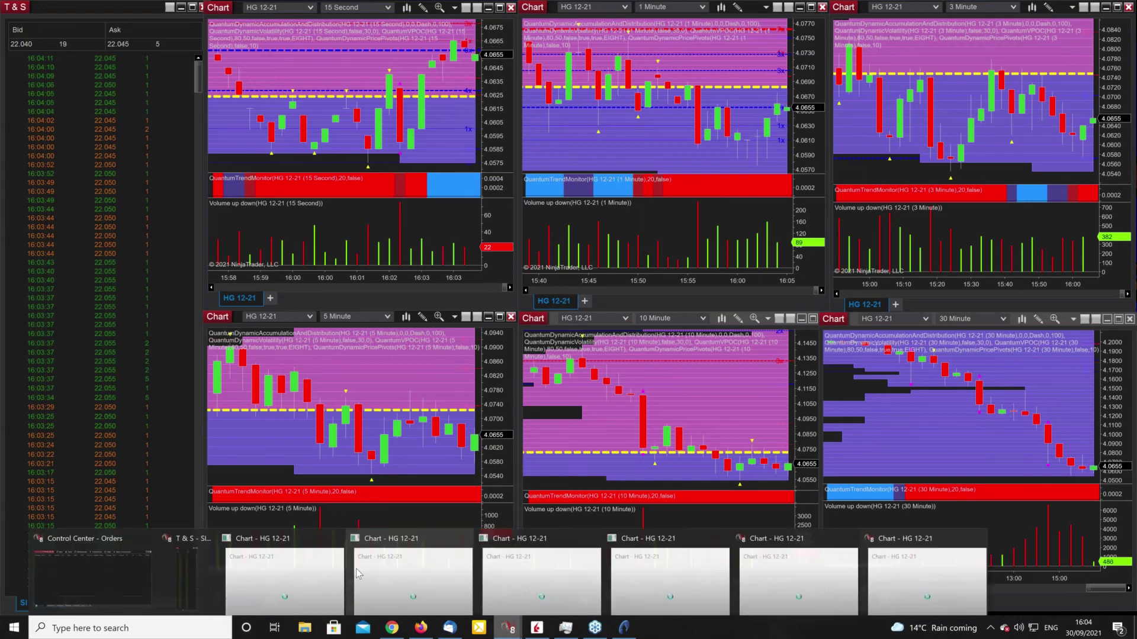
pyautogui.click(109, 565)
pyautogui.click(489, 195)
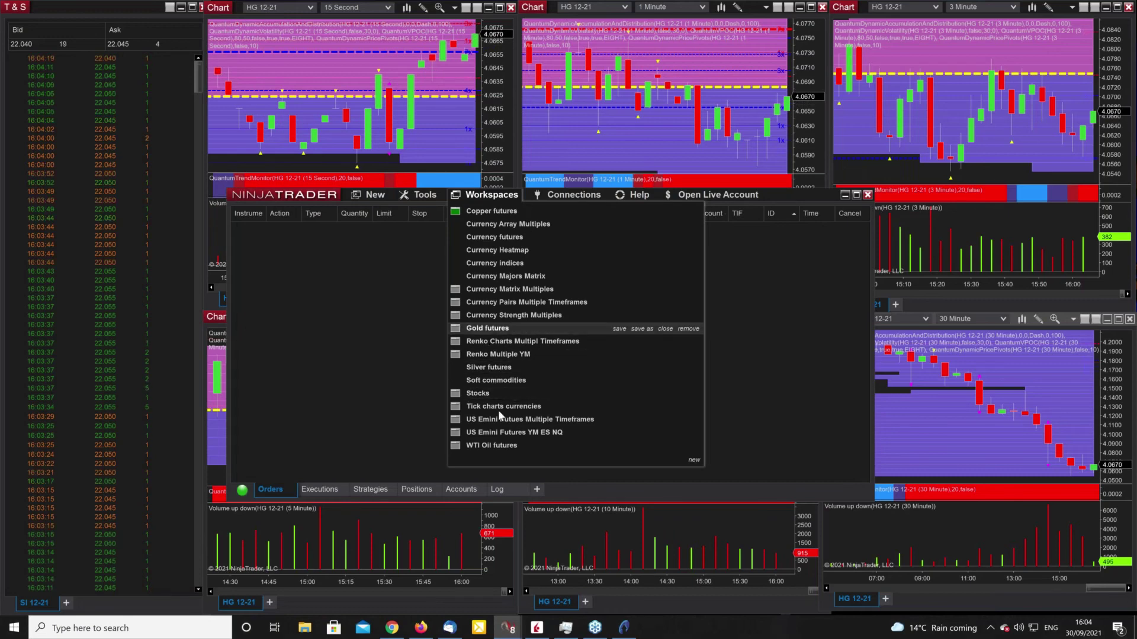
pyautogui.click(484, 446)
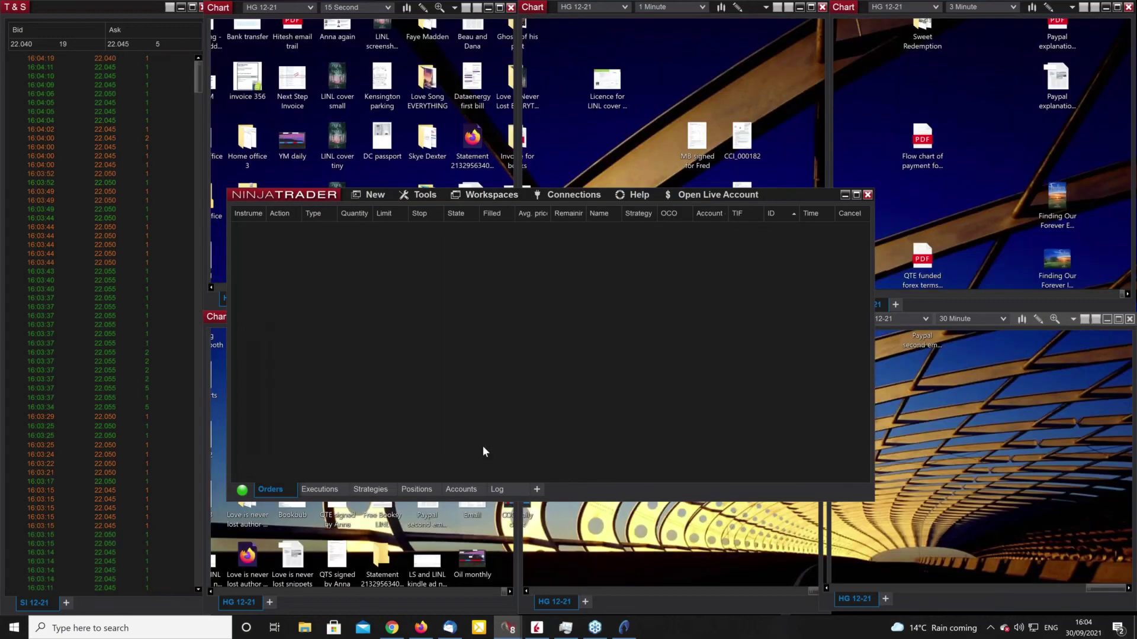
pyautogui.click(845, 194)
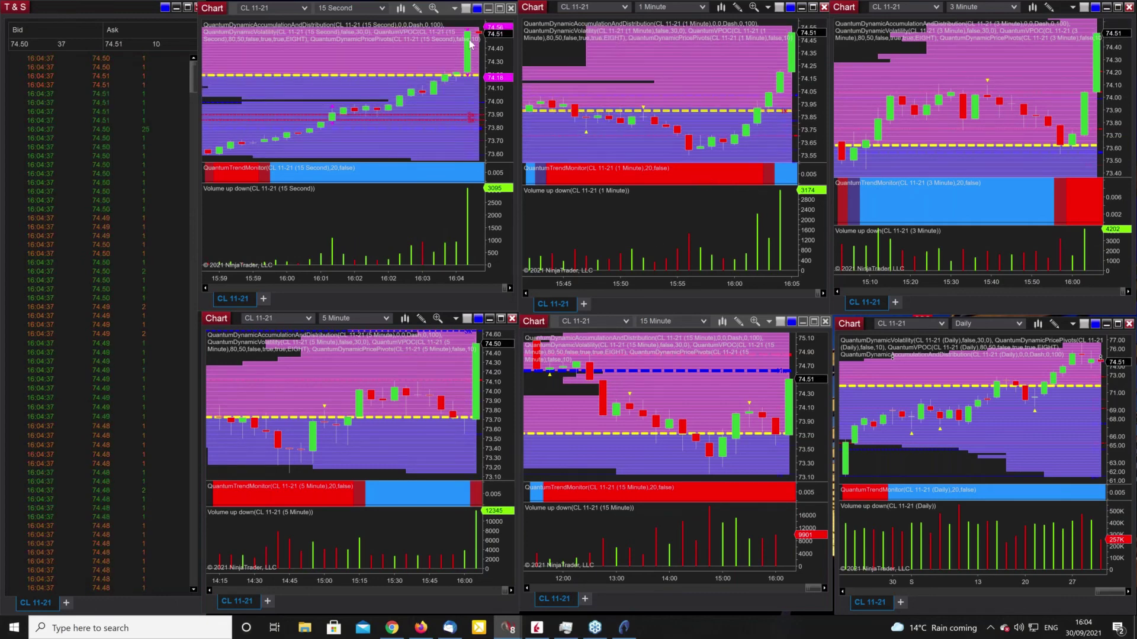
# - View the CL 11-21 15-second chart and the 15-minute chart at full size, restoring each to its tile
pyautogui.click(499, 9)
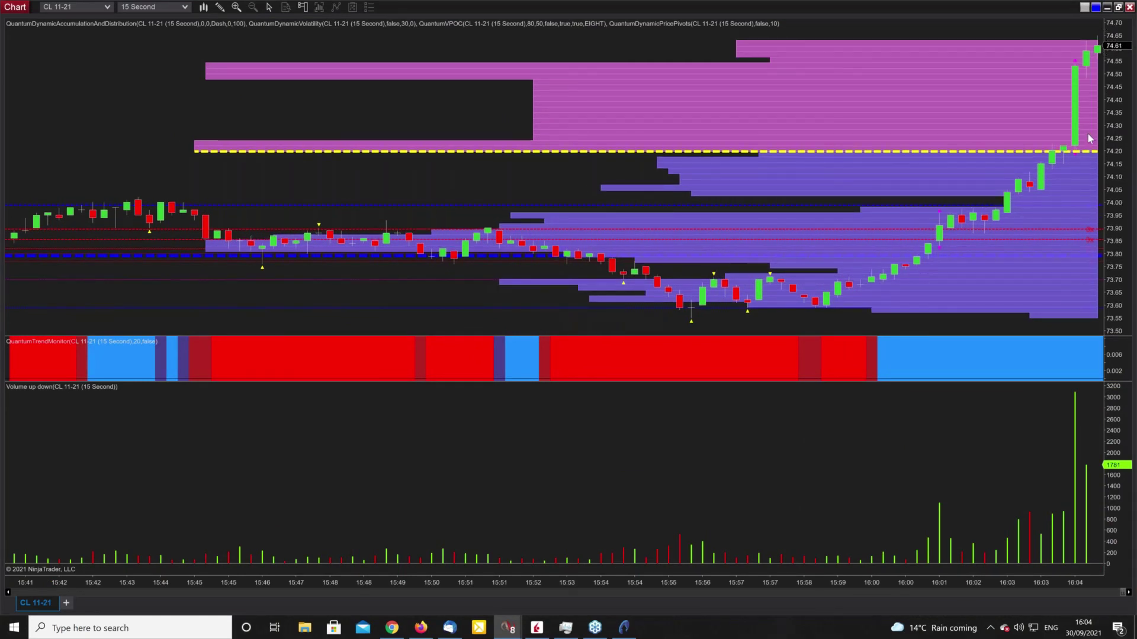
pyautogui.click(1119, 7)
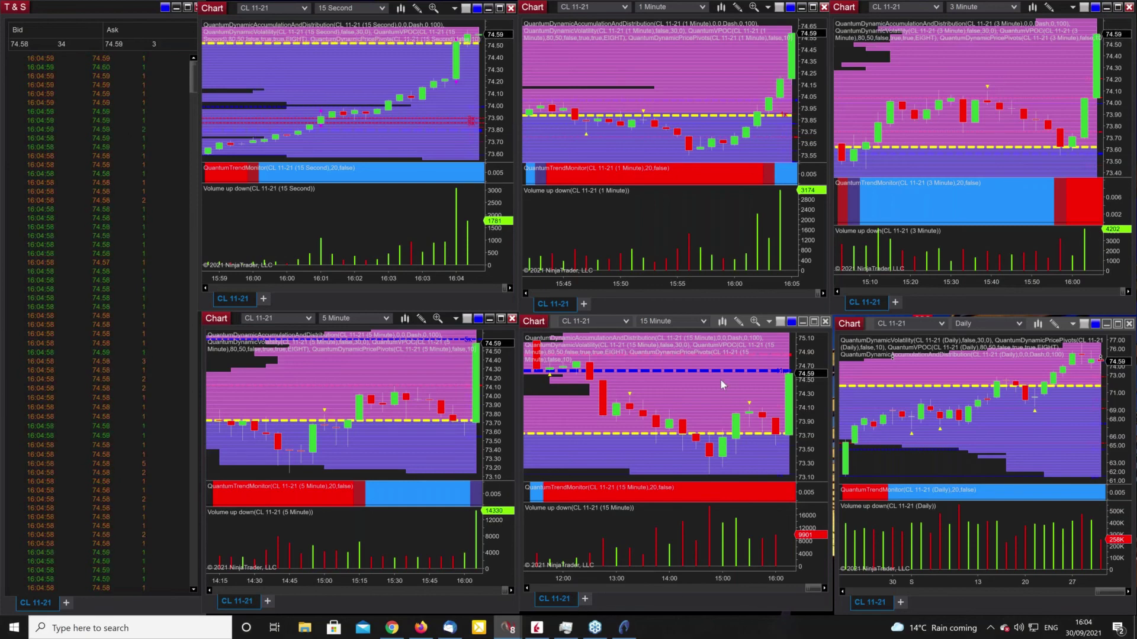
pyautogui.click(815, 322)
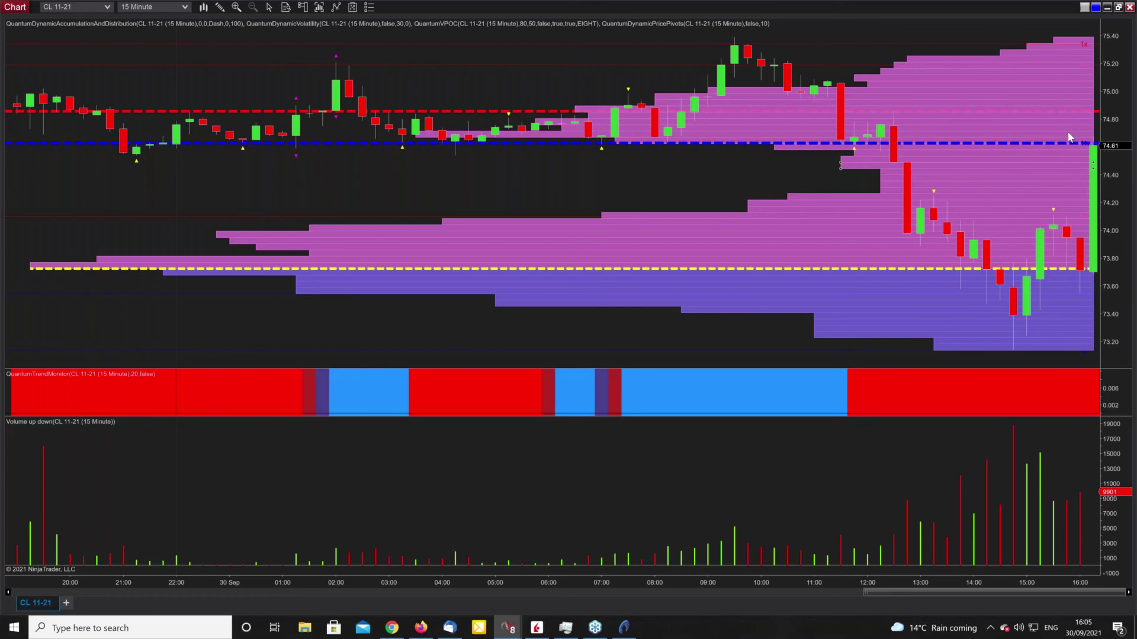
pyautogui.click(1117, 8)
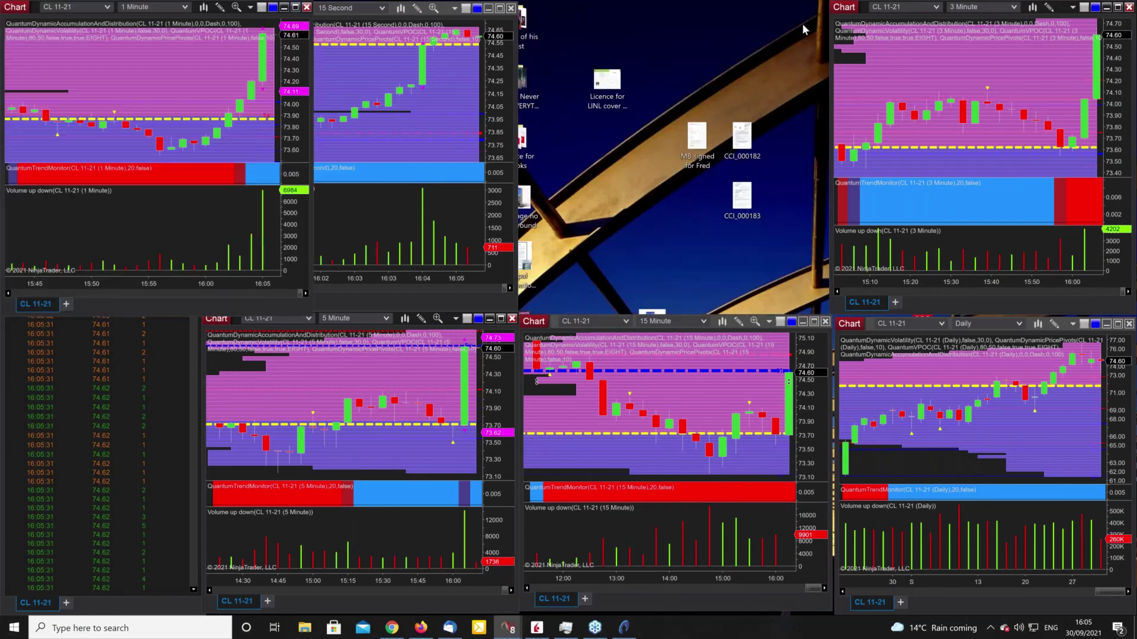
# - View the CL 11-21 1-minute, 5-minute and 15-minute charts at full size in turn, restoring each to its tile
pyautogui.press('super+Up')
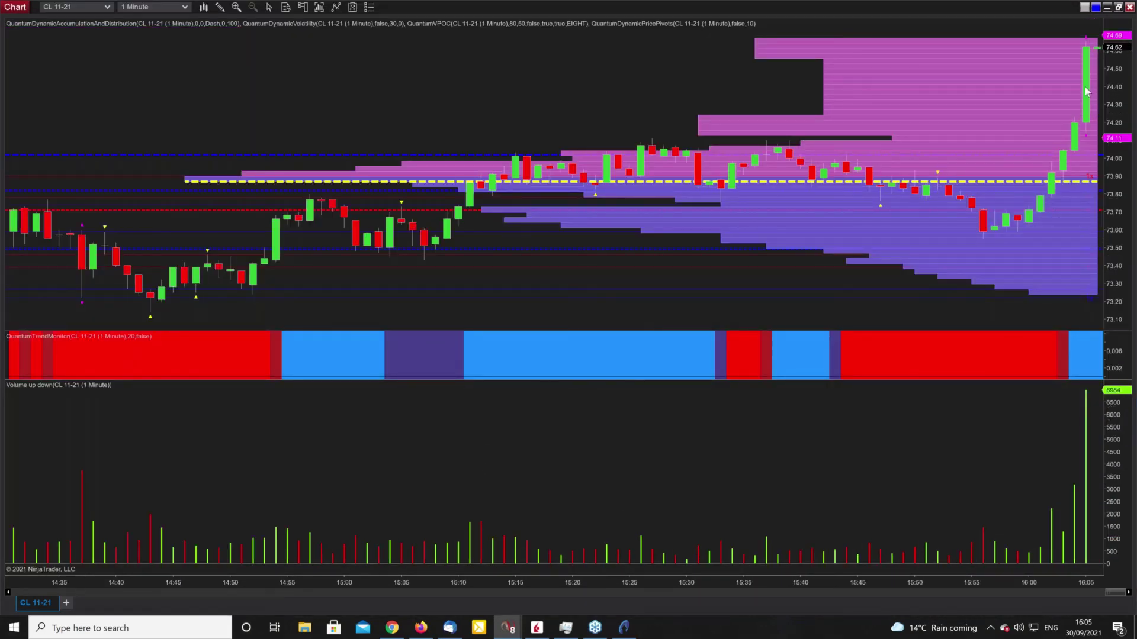
pyautogui.click(1118, 7)
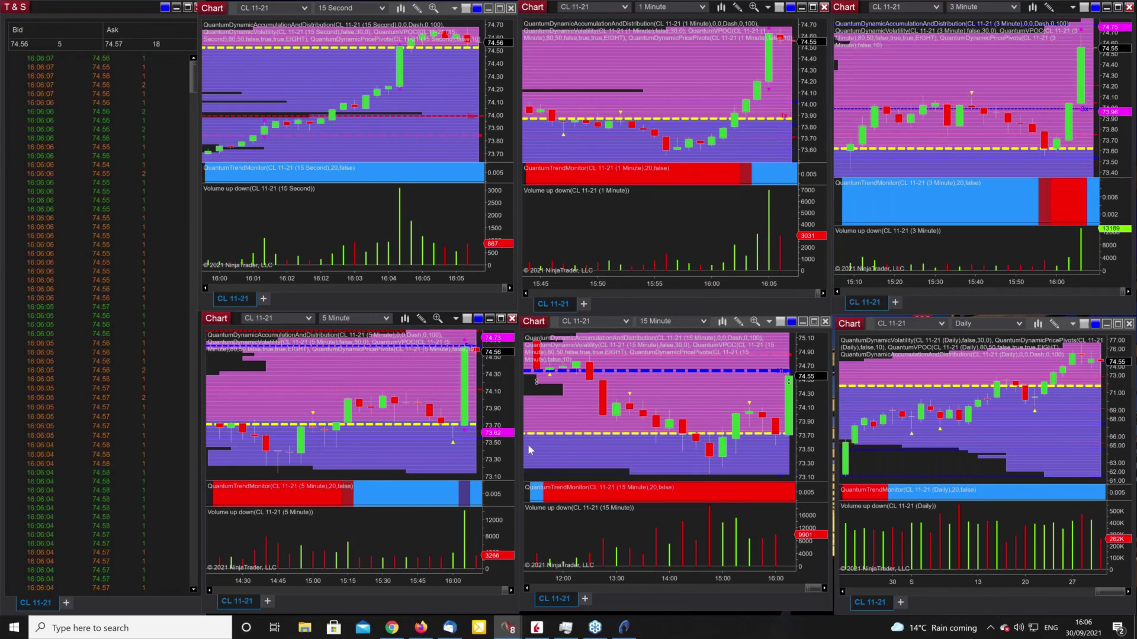
pyautogui.click(501, 321)
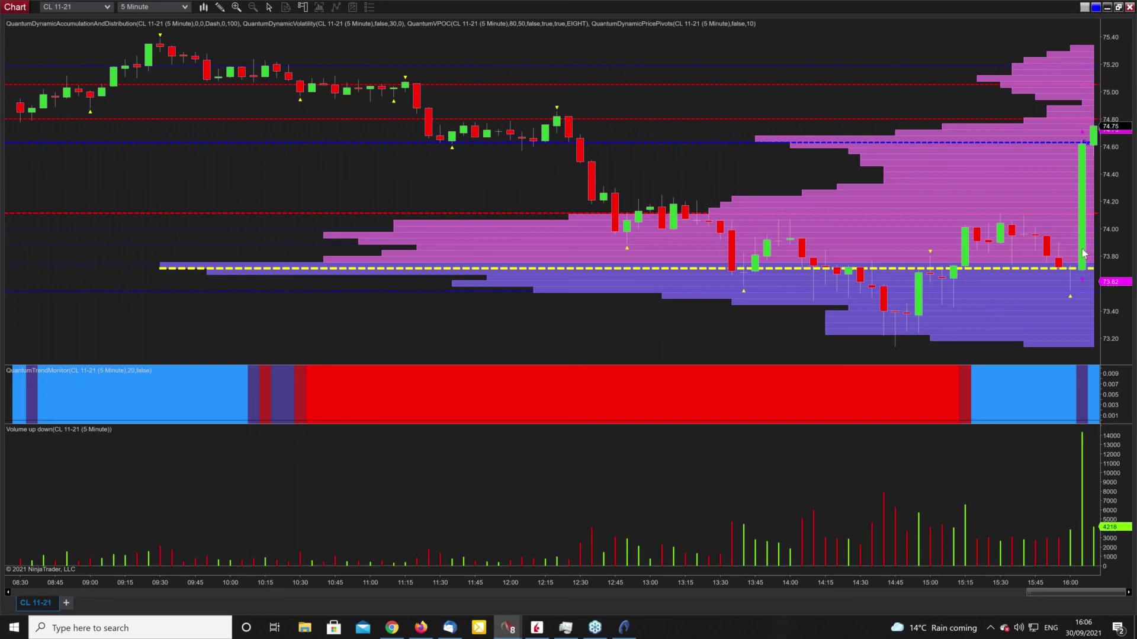
pyautogui.click(1118, 8)
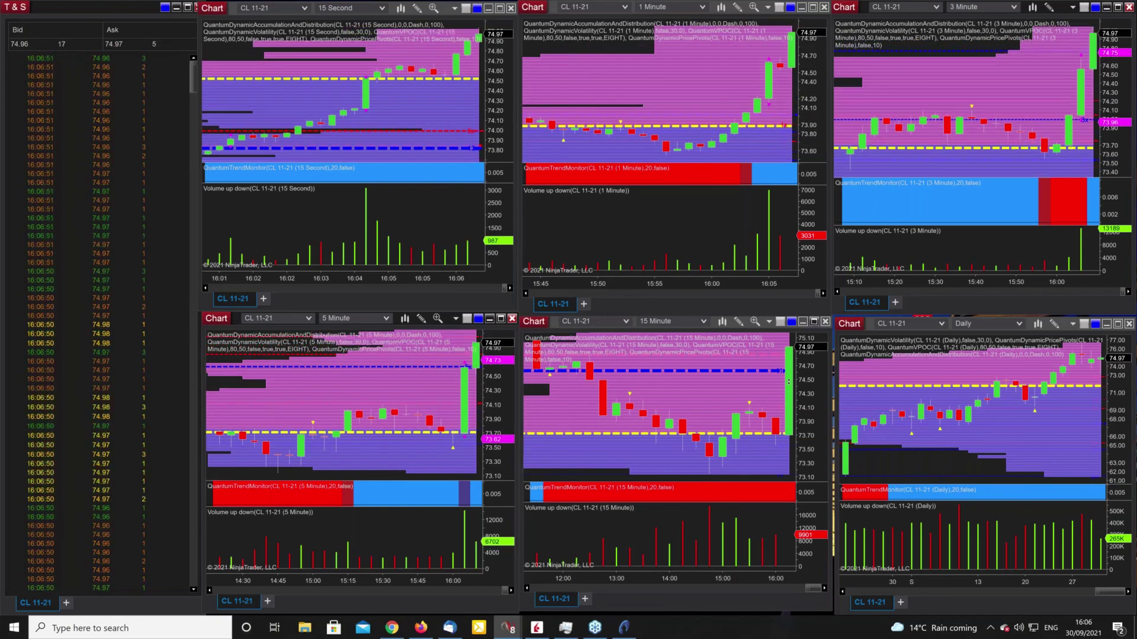
pyautogui.click(814, 321)
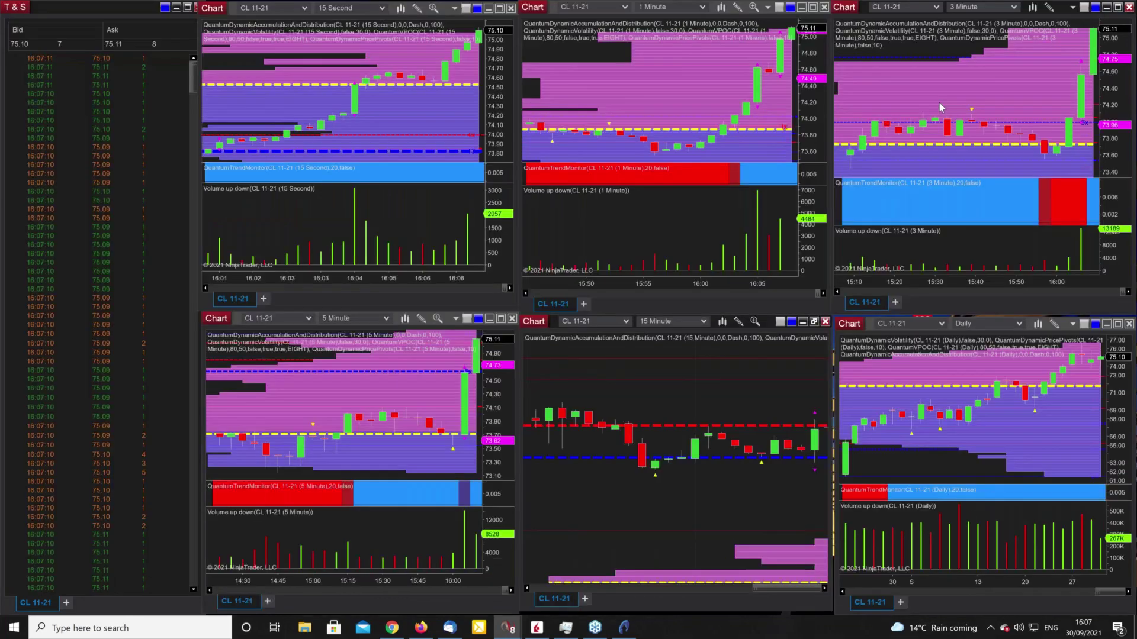
# - Switch NinjaTrader to the US Emini Futues Multiple Timeframes workspace from the Control Center
pyautogui.click(509, 630)
pyautogui.click(126, 592)
pyautogui.click(491, 195)
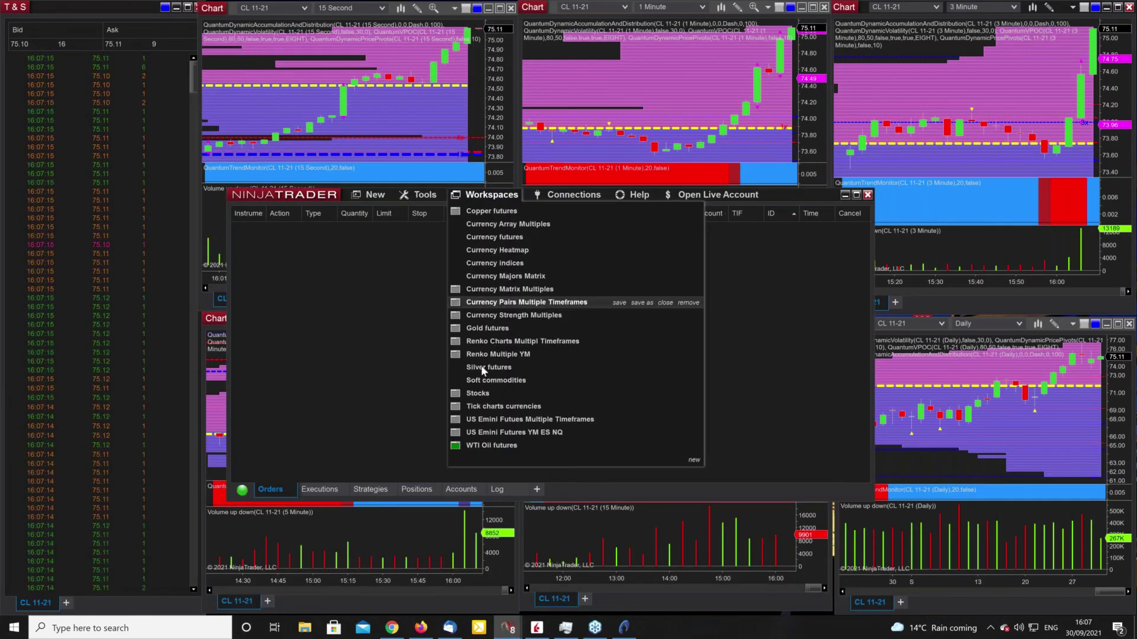
pyautogui.click(485, 420)
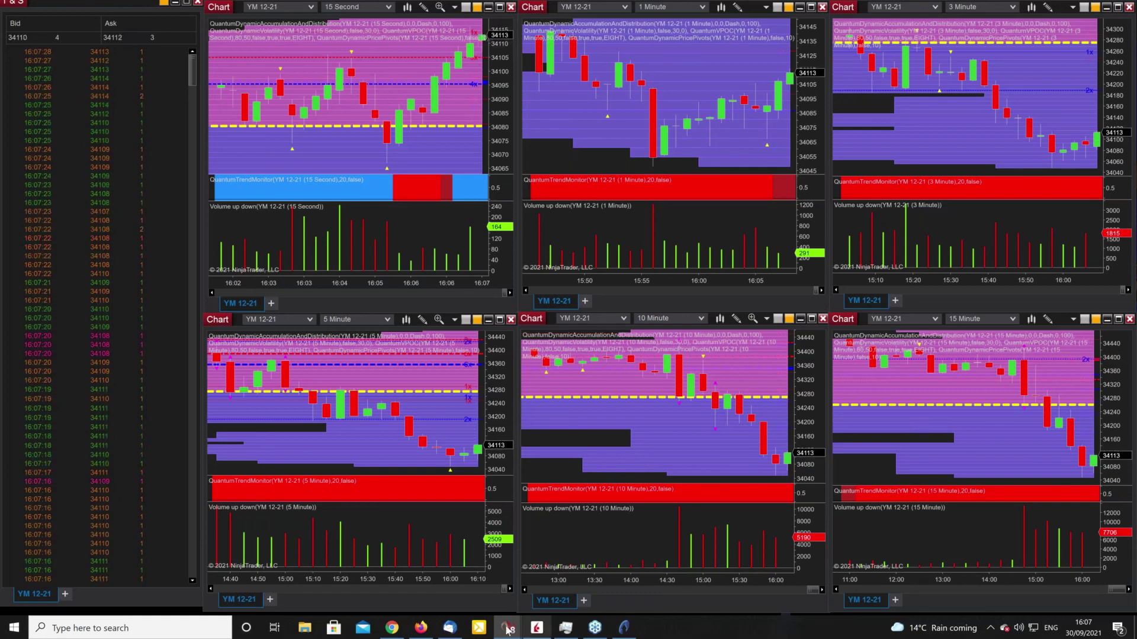
# - Switch NinjaTrader to the US Emini Futures YM ES NQ workspace to compare the three index futures
pyautogui.moveTo(508, 631)
pyautogui.click(101, 576)
pyautogui.click(486, 194)
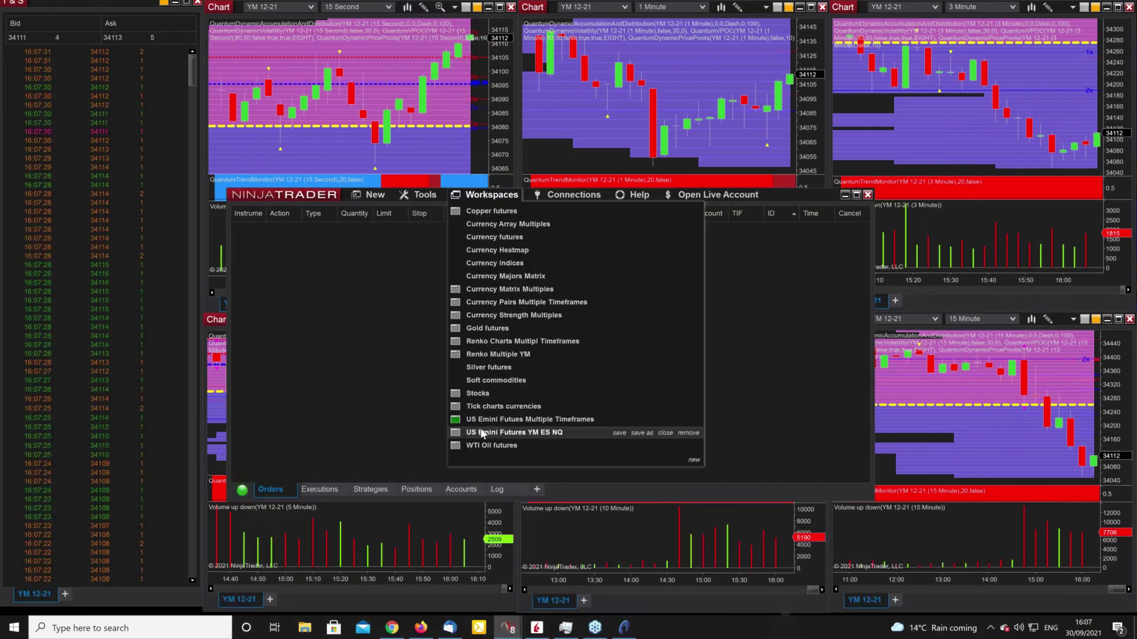
pyautogui.click(501, 434)
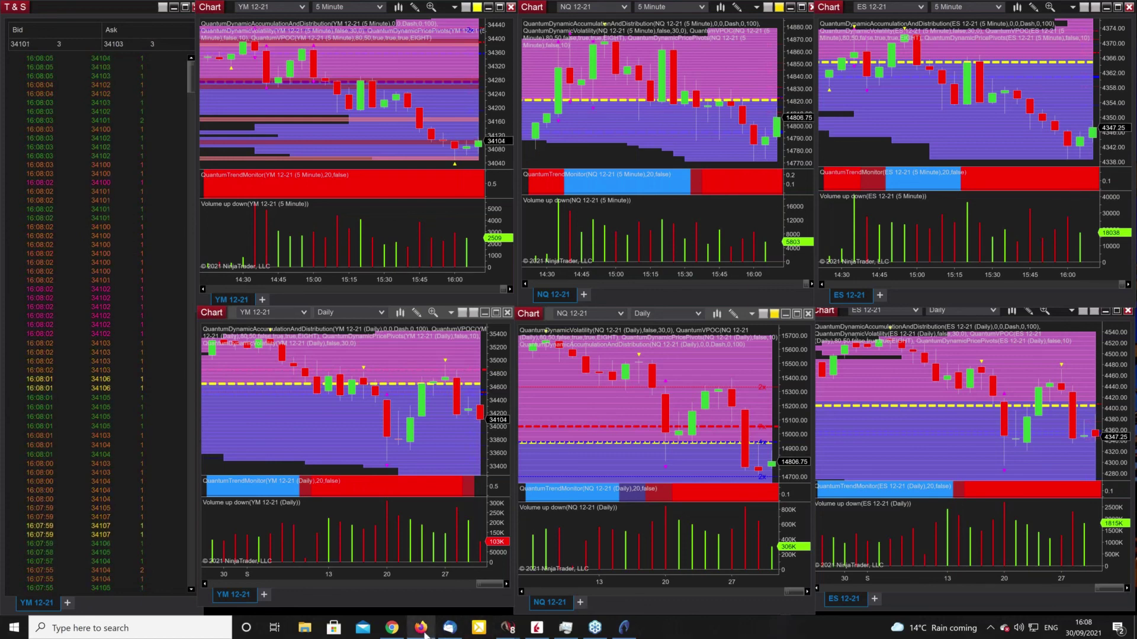
# - Switch to Firefox and view the Quantum Trading home page with its indicator platforms
pyautogui.click(421, 628)
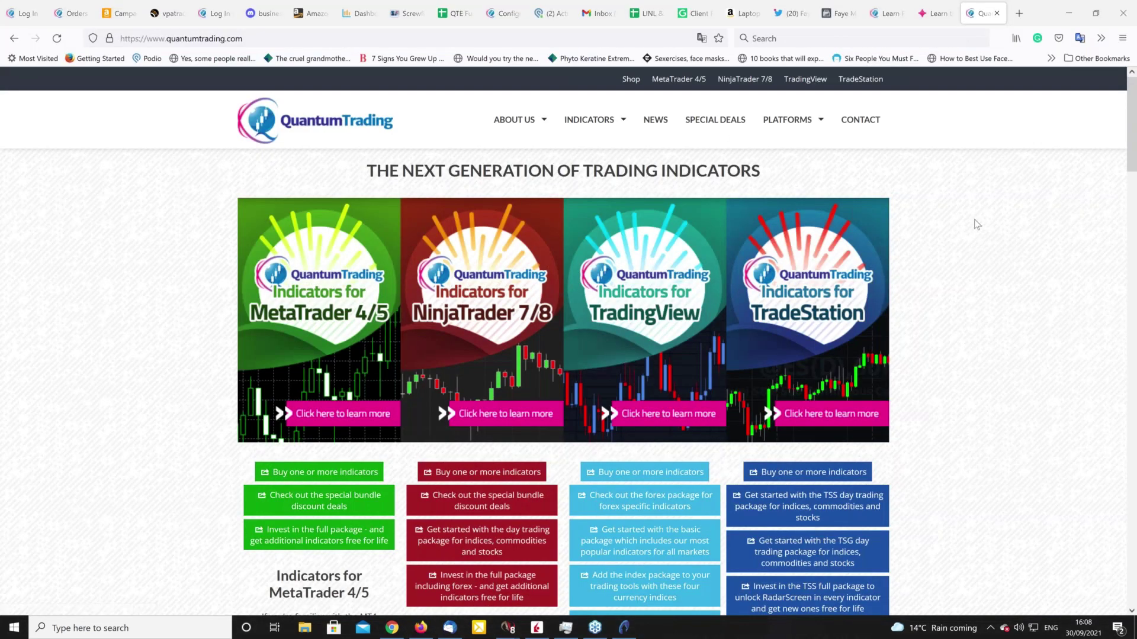
pyautogui.moveTo(751, 406)
# - Switch to TradeStation, dismiss the Format Window dialog without changes, and open the NQ futures workspace
pyautogui.click(624, 631)
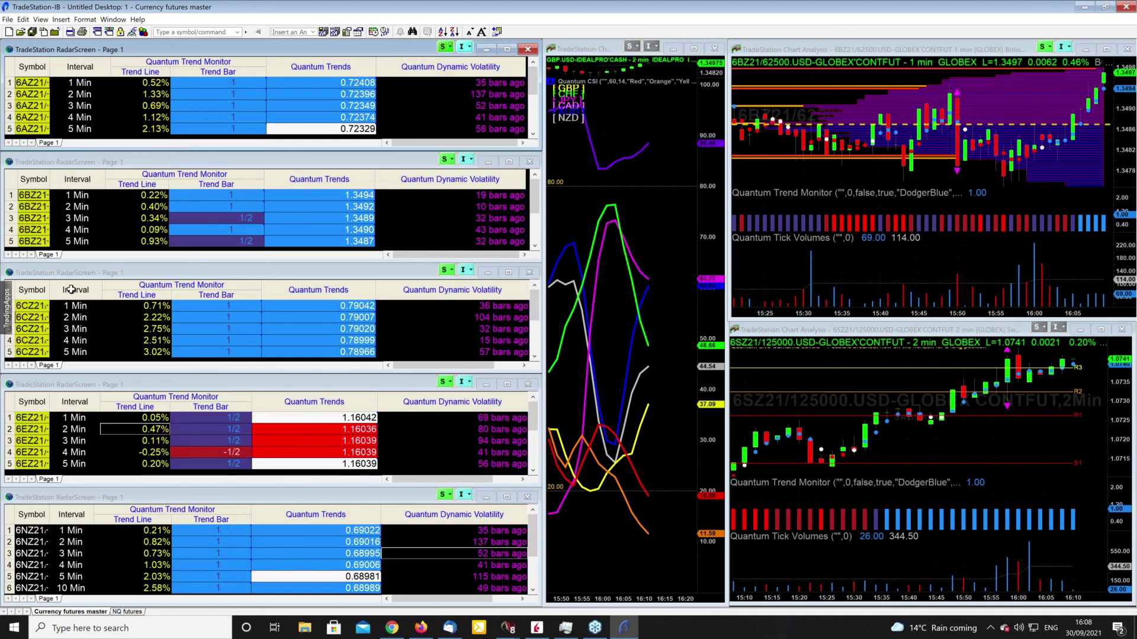
pyautogui.click(772, 412)
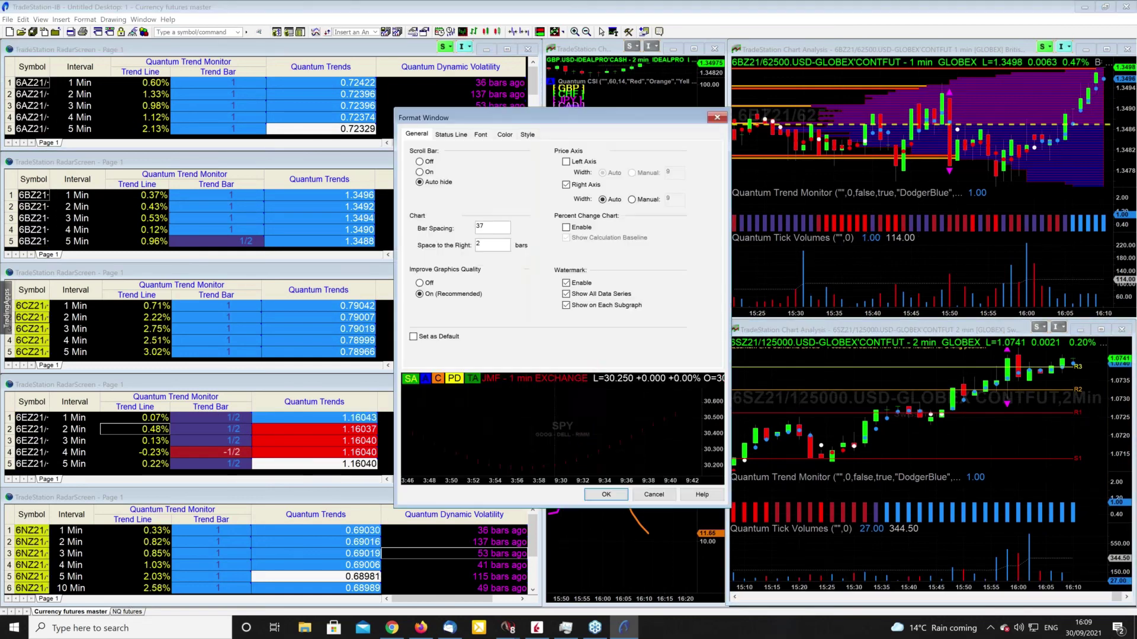
pyautogui.press('Escape')
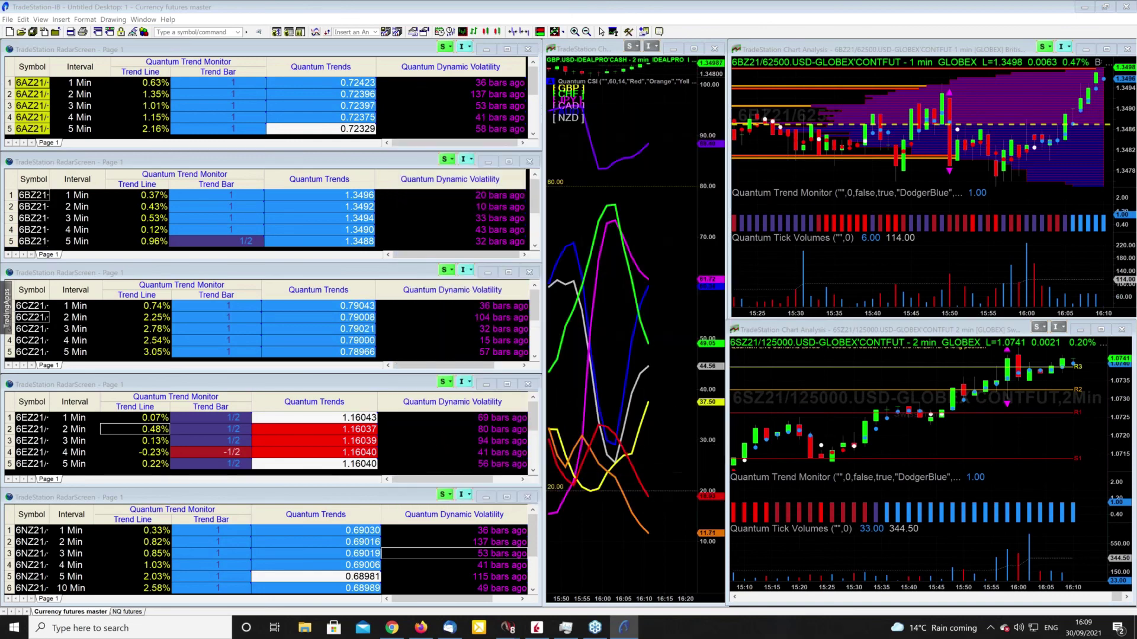
pyautogui.click(124, 612)
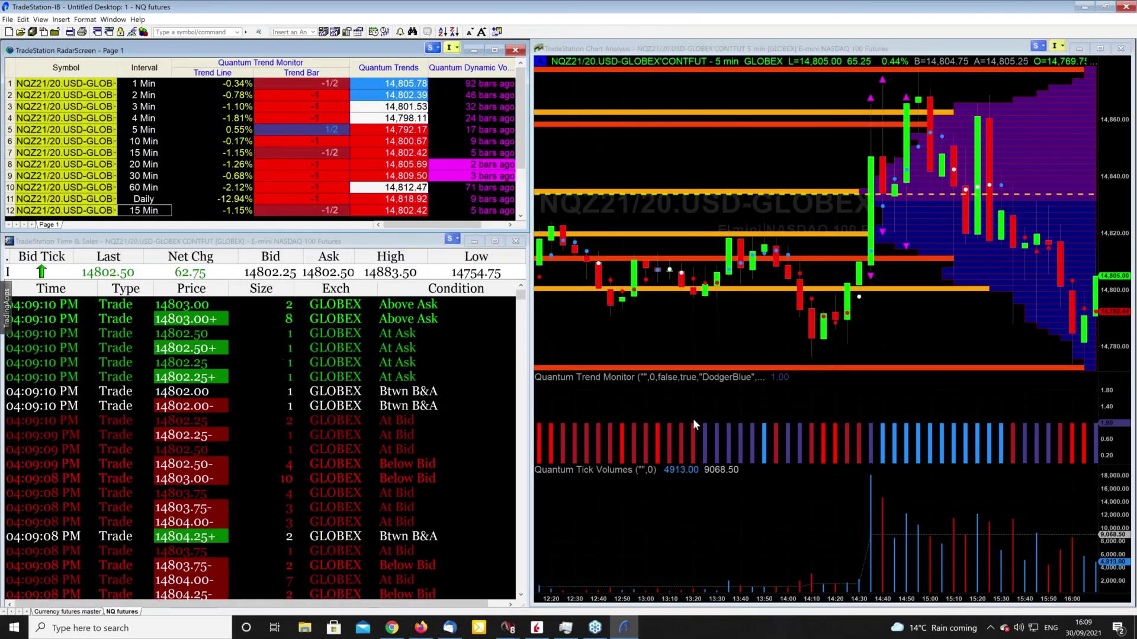
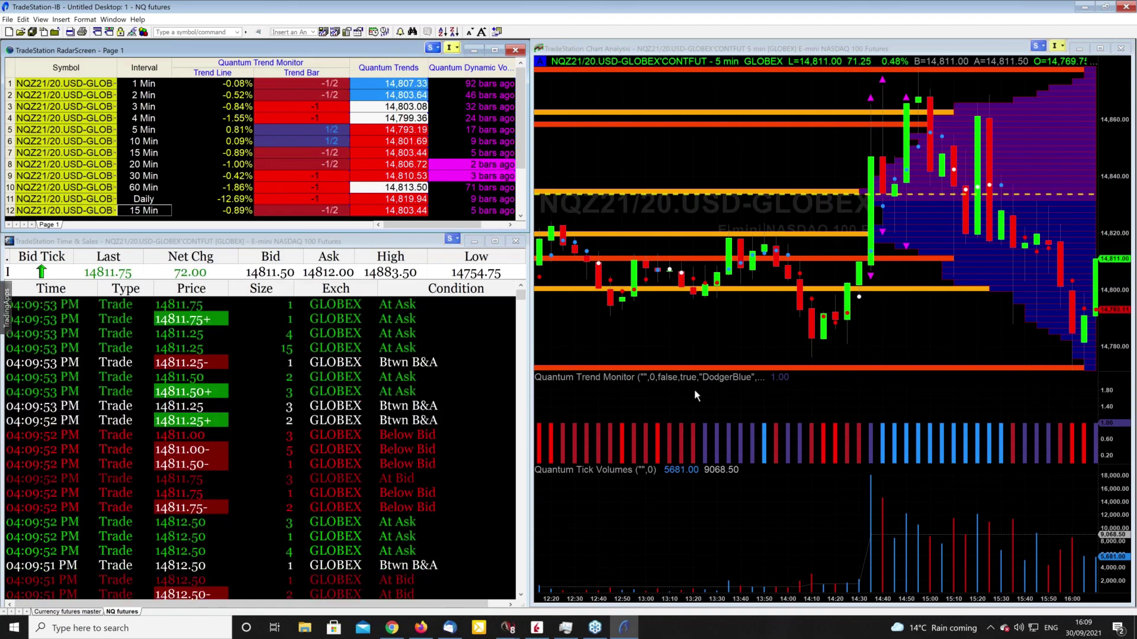
# - Minimize TradeStation to return to the Quantum Trading home page in Firefox, and switch to the annacoulling.com home page
pyautogui.click(1083, 9)
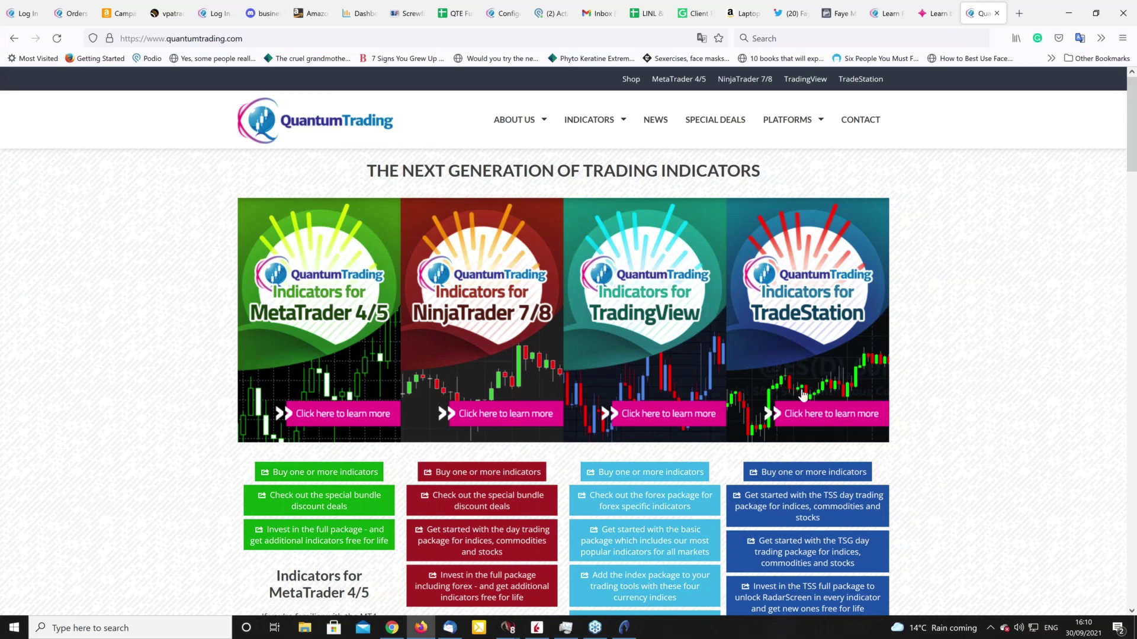
pyautogui.moveTo(804, 396)
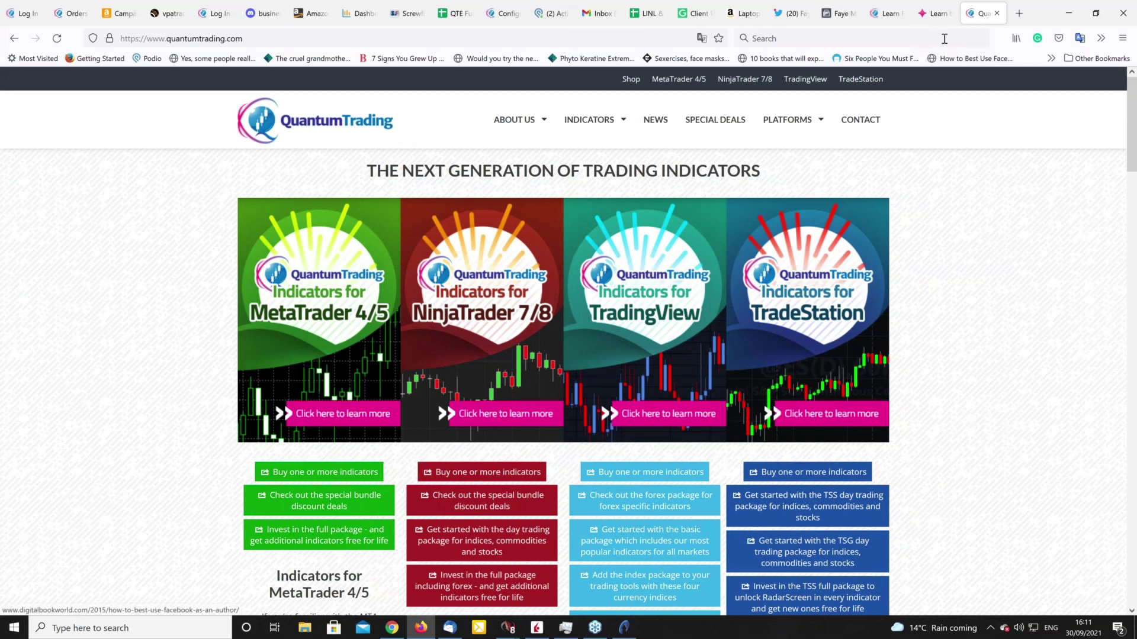
pyautogui.click(935, 14)
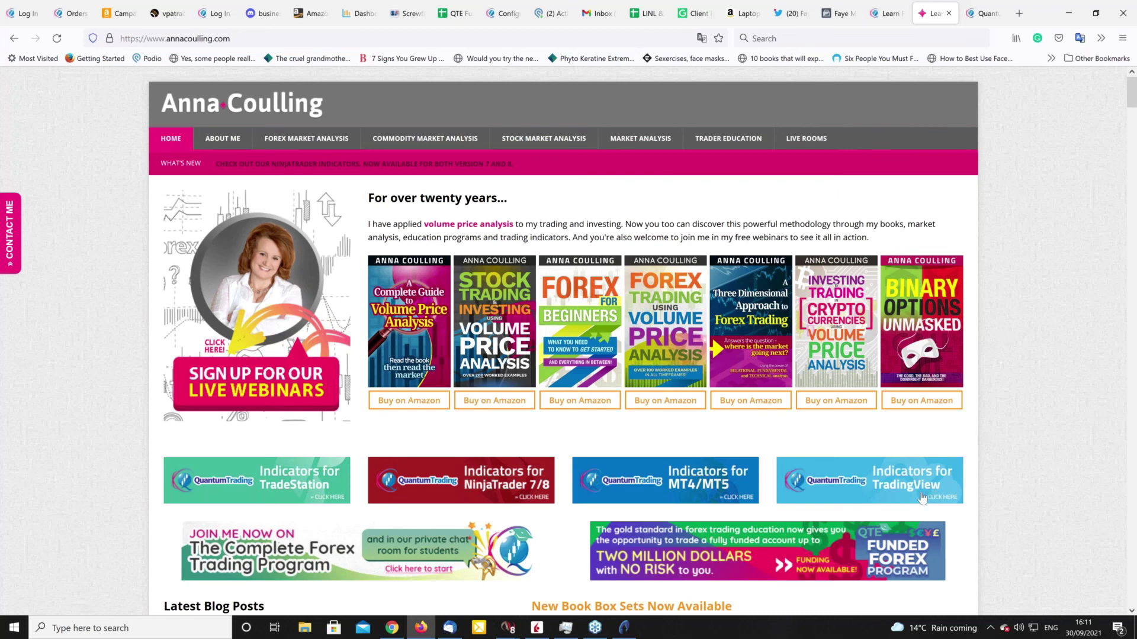
# - Switch to the Quantum Trading Education home page and look over the forex program benefits and purchase options
pyautogui.click(889, 14)
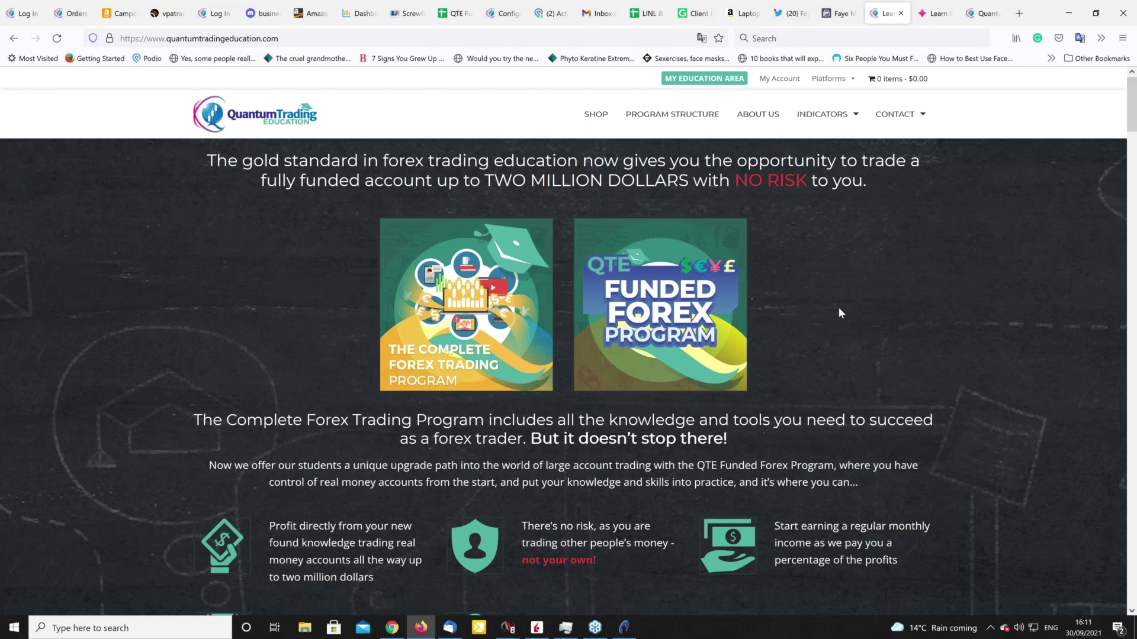
pyautogui.scroll(-6, 721, 338)
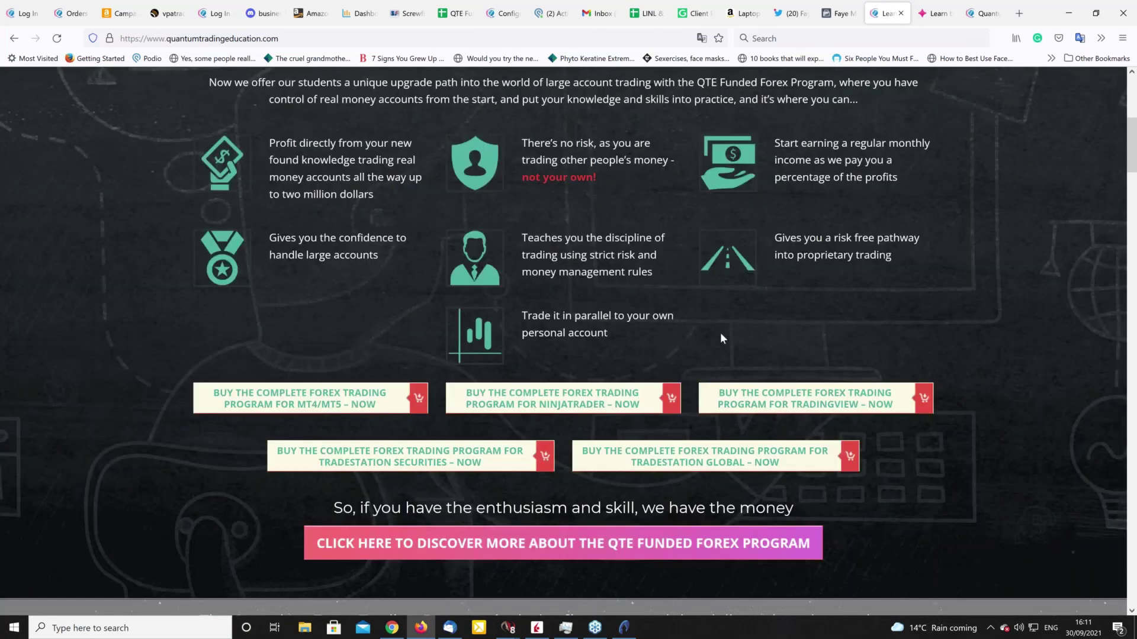
pyautogui.scroll(6, 686, 315)
# - Open the QTE Funded Forex Program page and review its introduction, tradable markets, getting-started section and evaluation account options
pyautogui.click(687, 315)
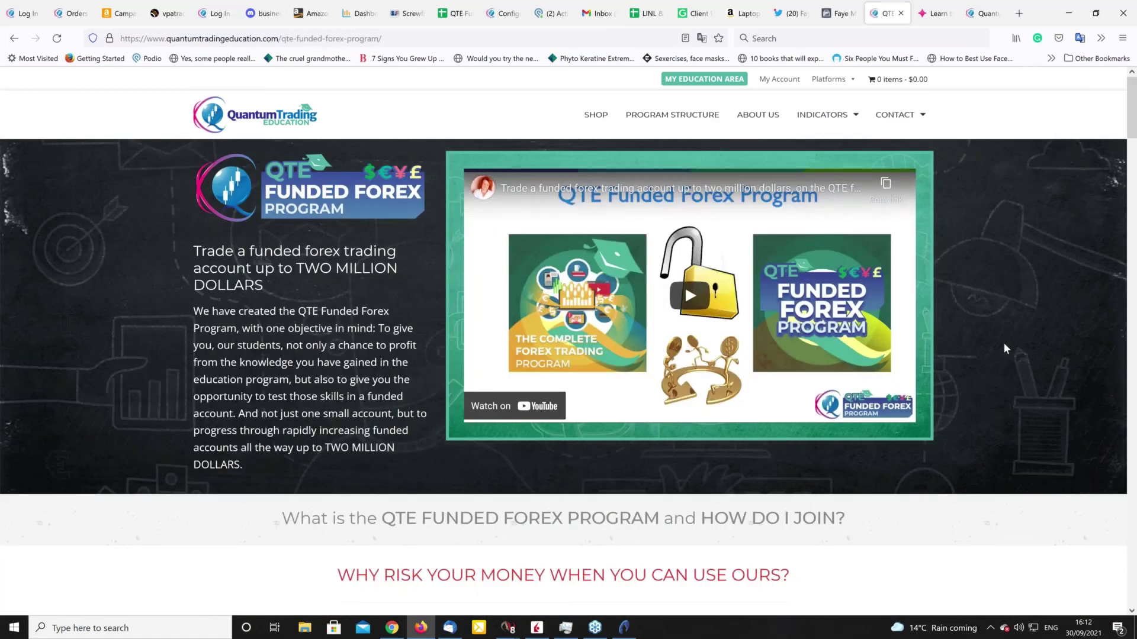
pyautogui.scroll(-15, 1005, 349)
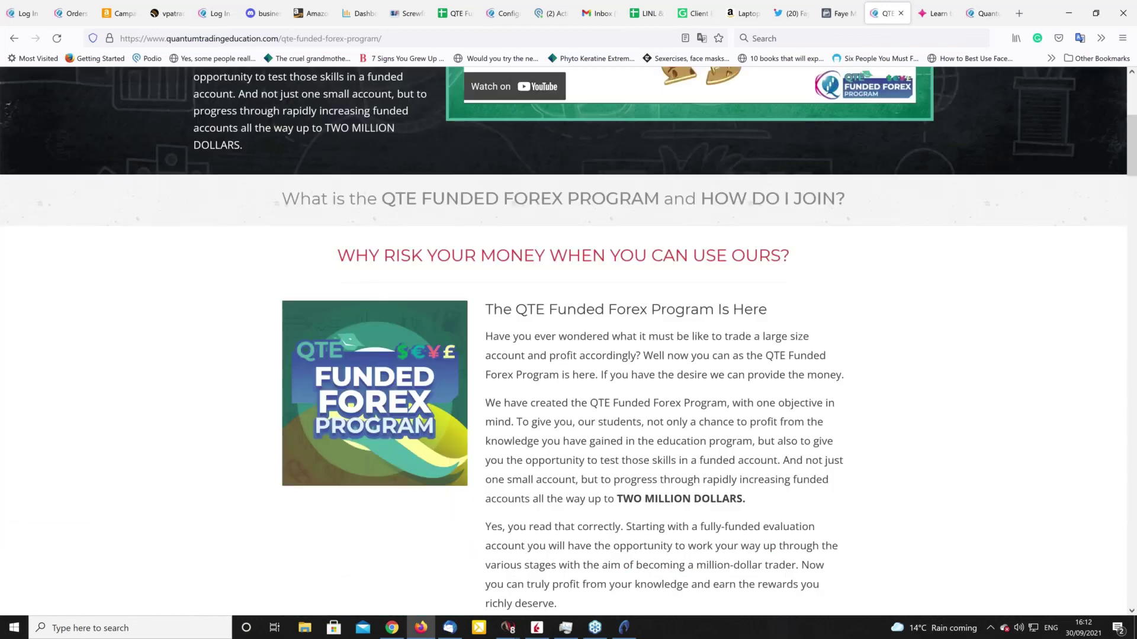
pyautogui.scroll(-3, 705, 379)
pyautogui.scroll(-20, 685, 374)
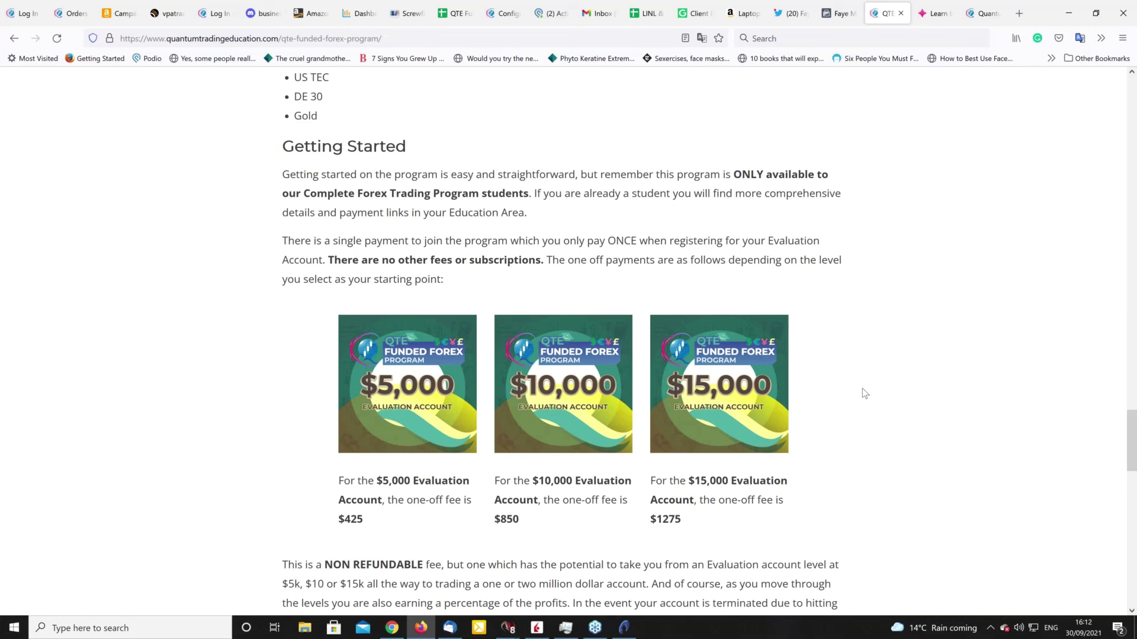
pyautogui.scroll(3, 862, 388)
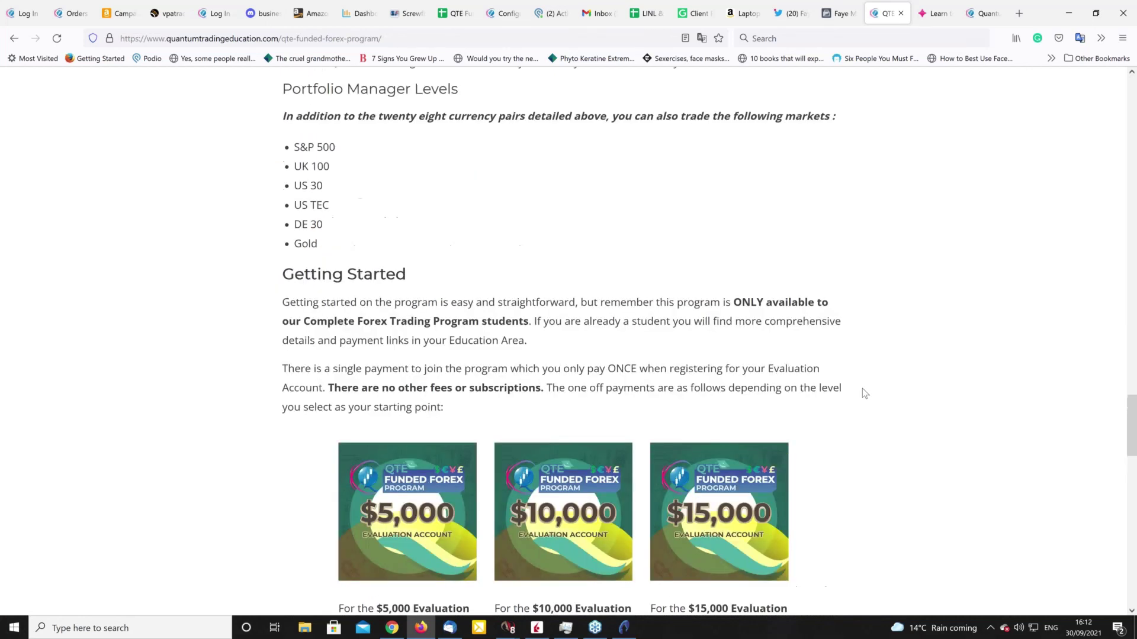
pyautogui.scroll(1, 863, 394)
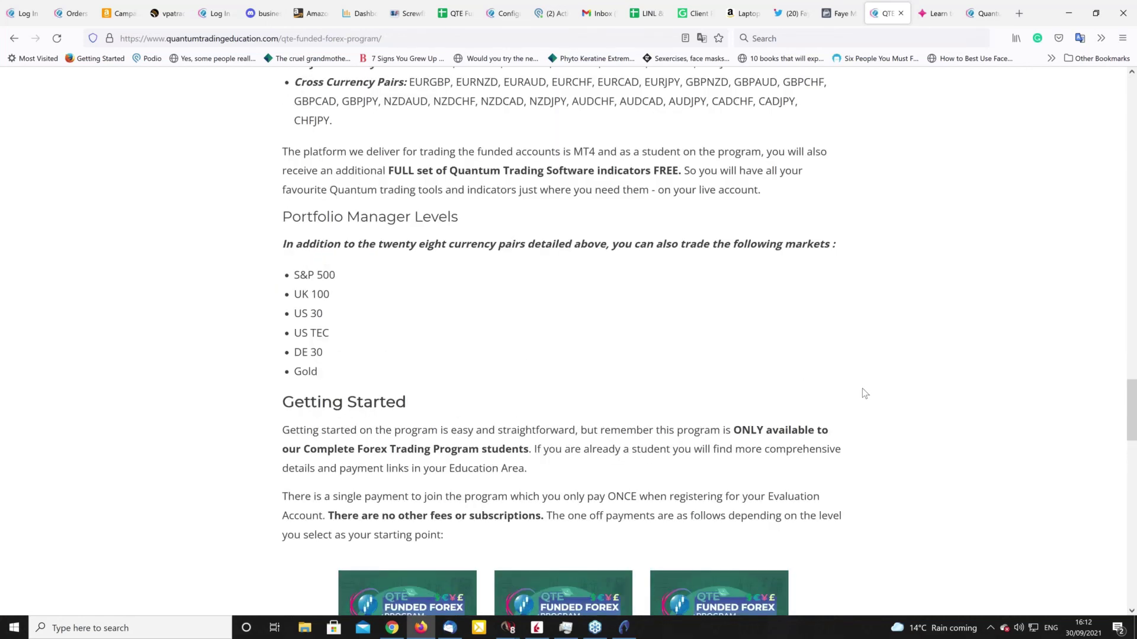
pyautogui.scroll(1, 862, 389)
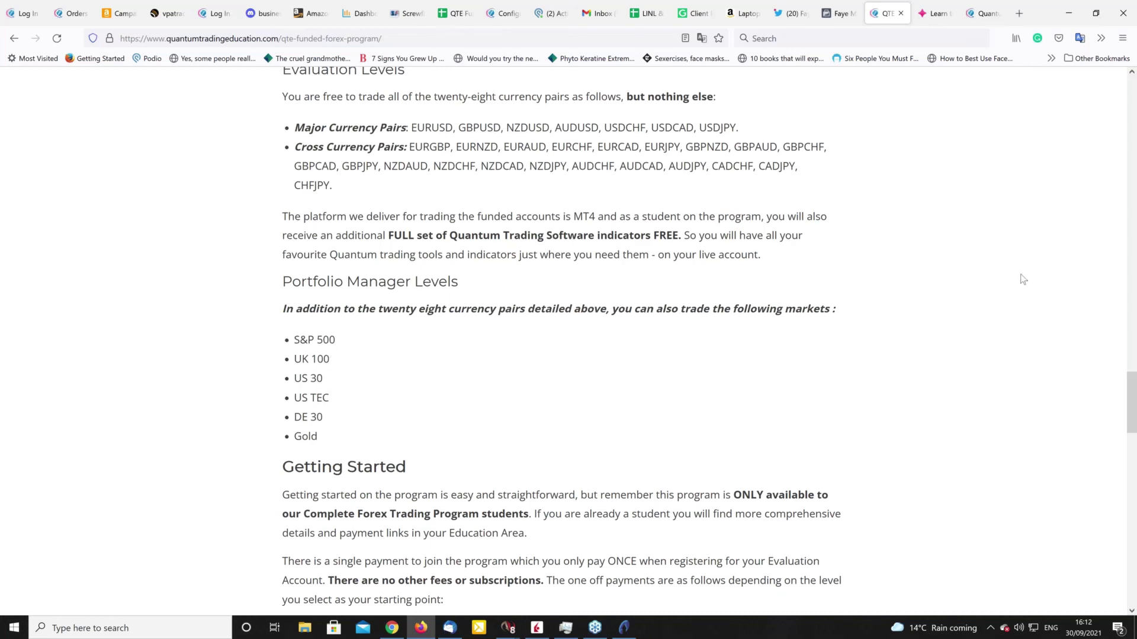
pyautogui.scroll(15, 1023, 279)
pyautogui.scroll(10, 1023, 280)
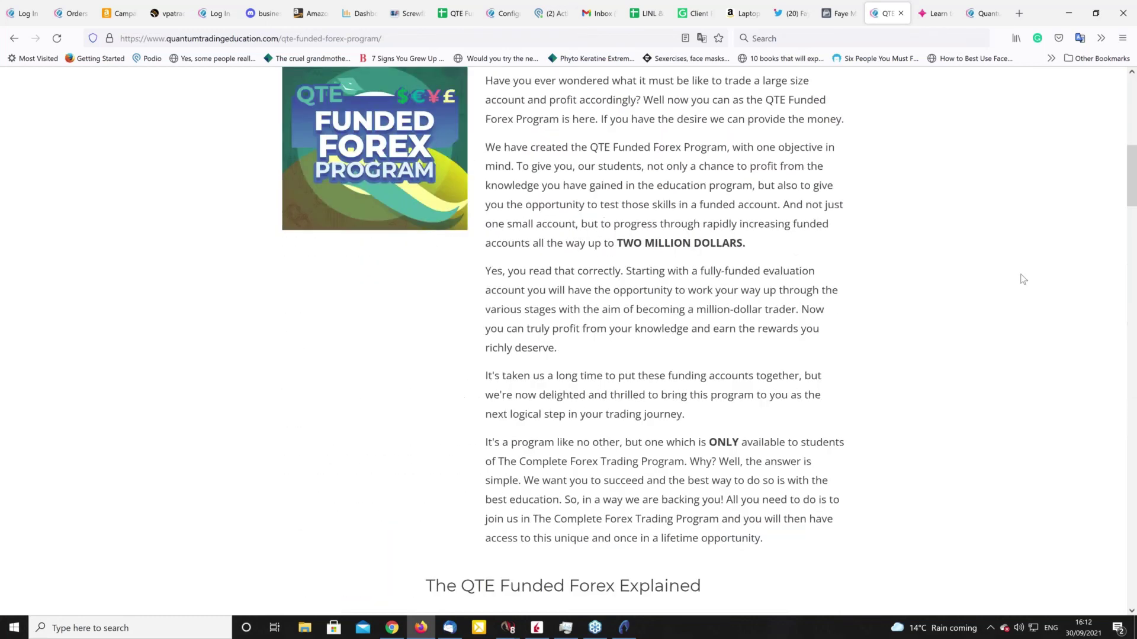
pyautogui.scroll(8, 1023, 279)
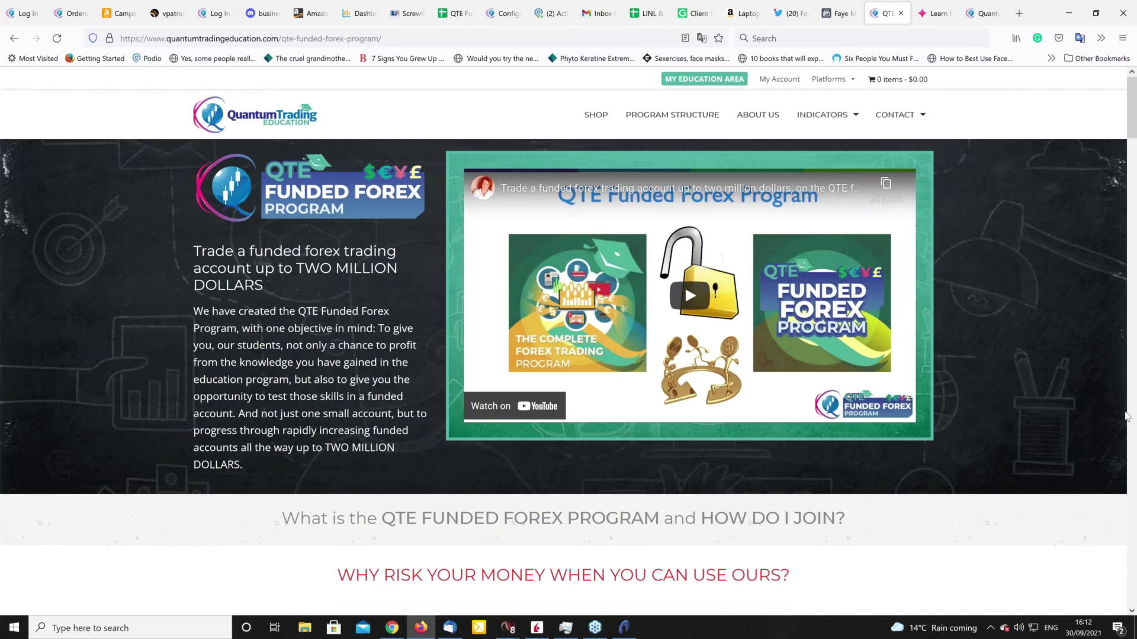